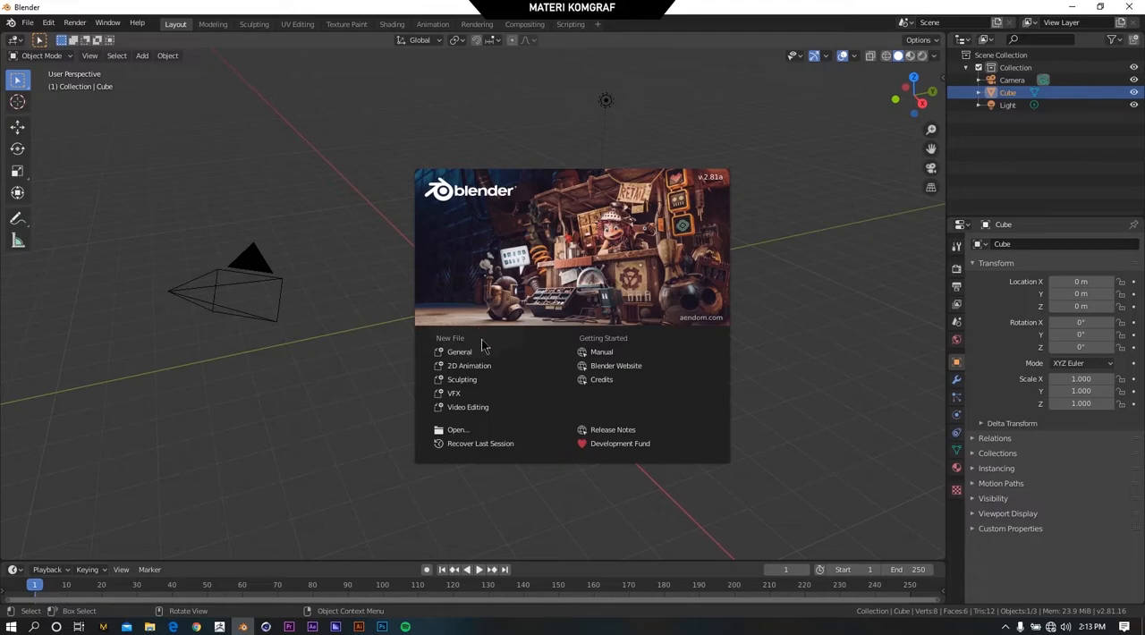
Preview Extreme Scooter.OBJ from the Extreme Scooter folder in 3D Viewer, close the preview and return to Blender.
left_click(149, 625)
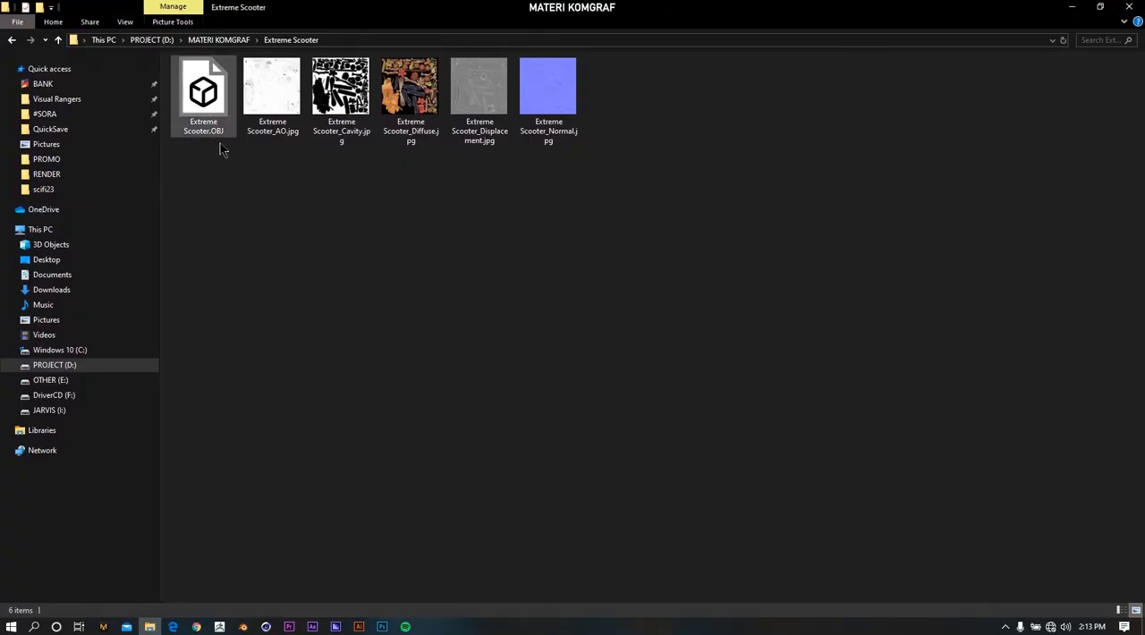
double_click(222, 118)
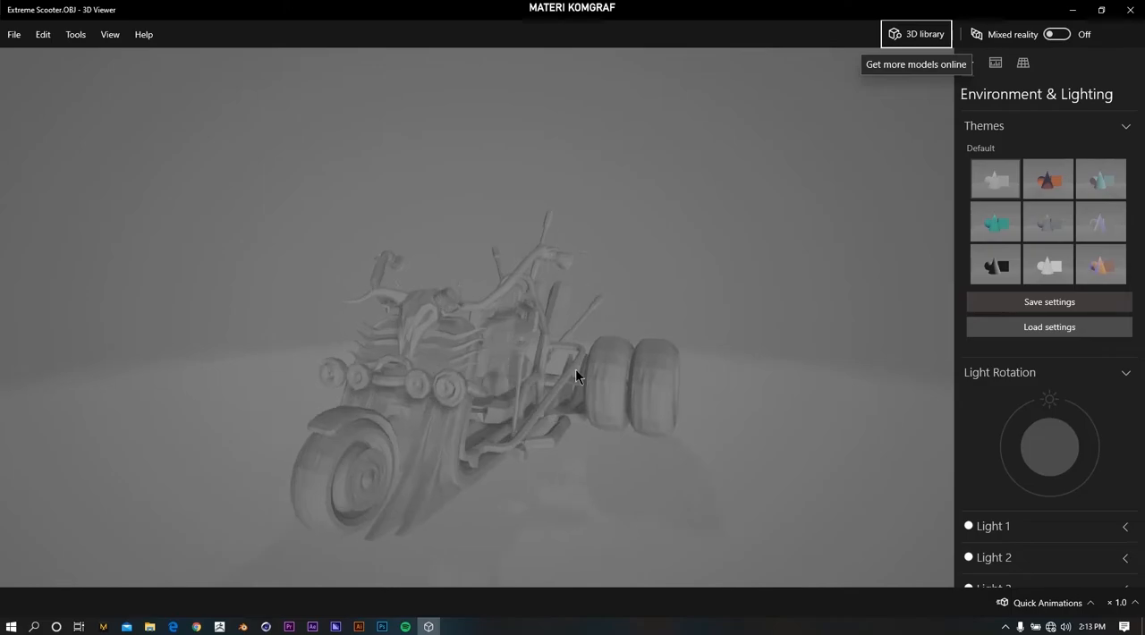
left_click(1129, 11)
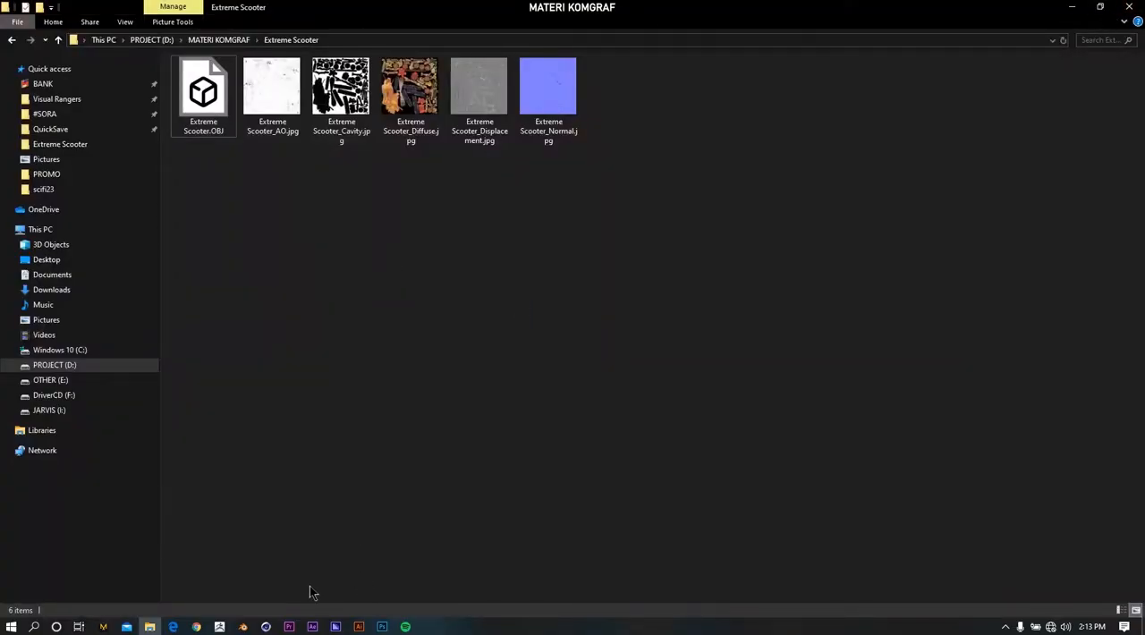
left_click(243, 627)
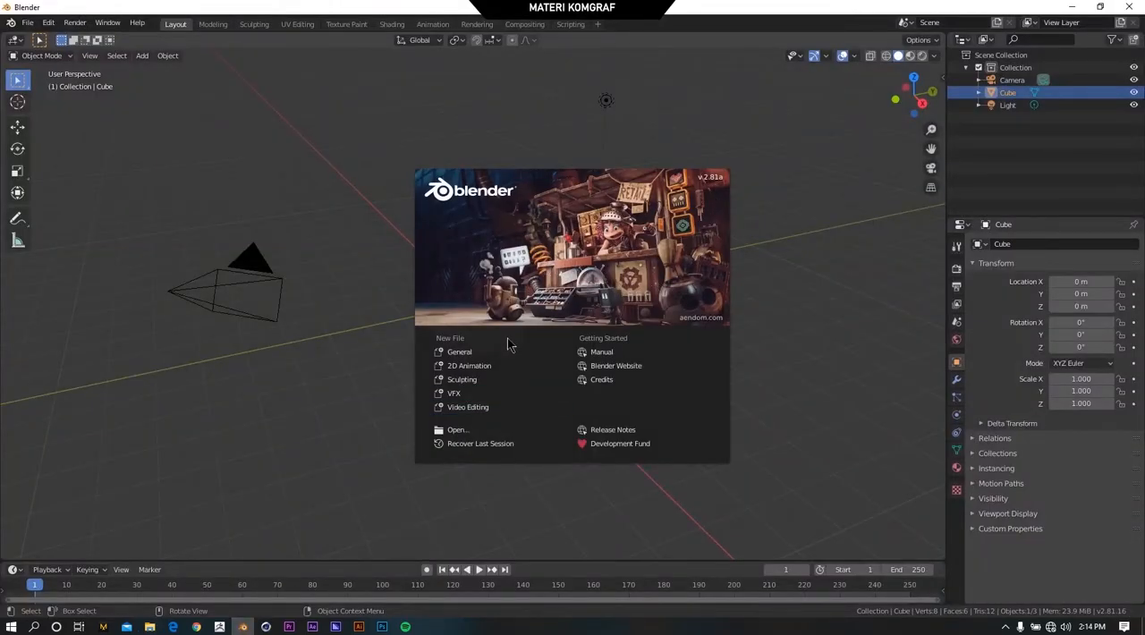
Start a new General file and delete the default cube.
left_click(468, 354)
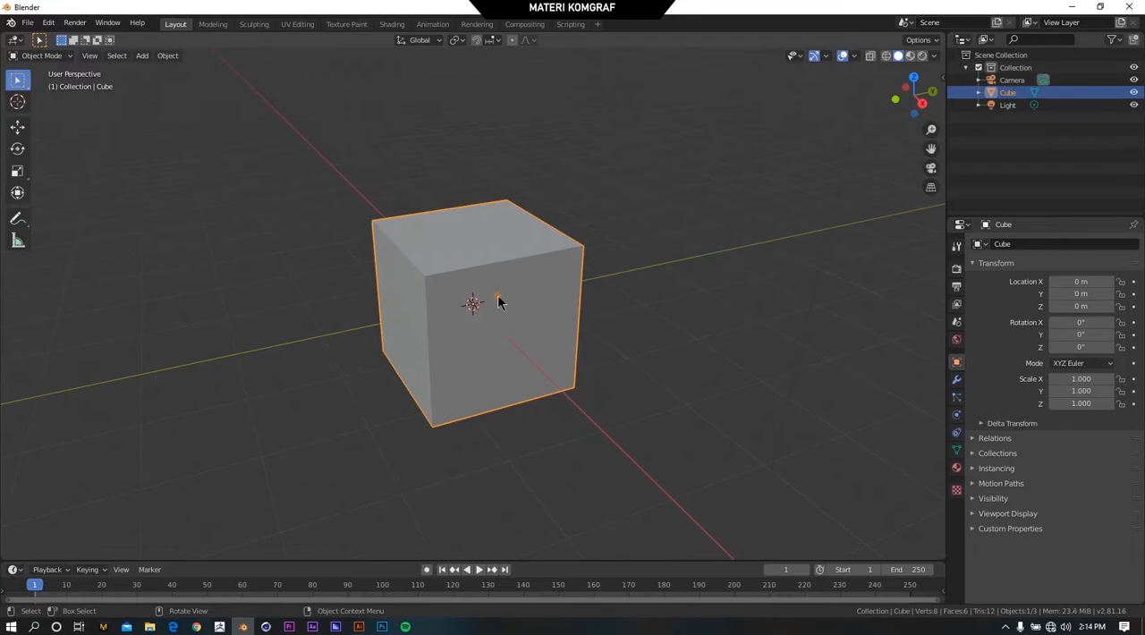
key("Delete")
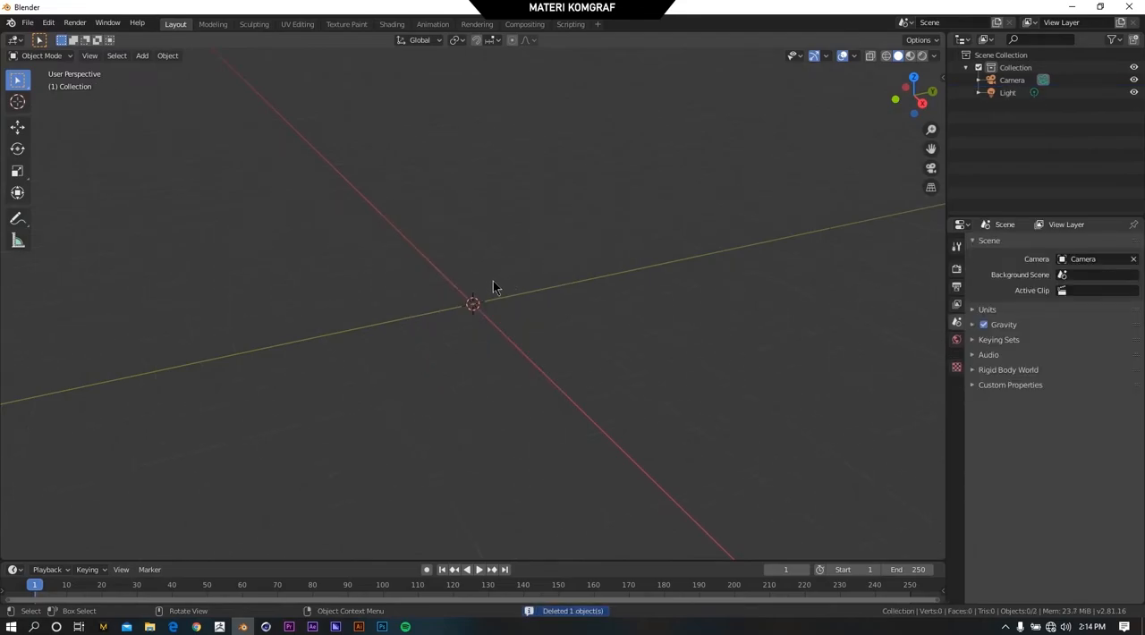
mouse_move(492, 284)
middle_mouse_down()
mouse_move(494, 317)
mouse_move(498, 253)
mouse_move(483, 281)
middle_mouse_up()
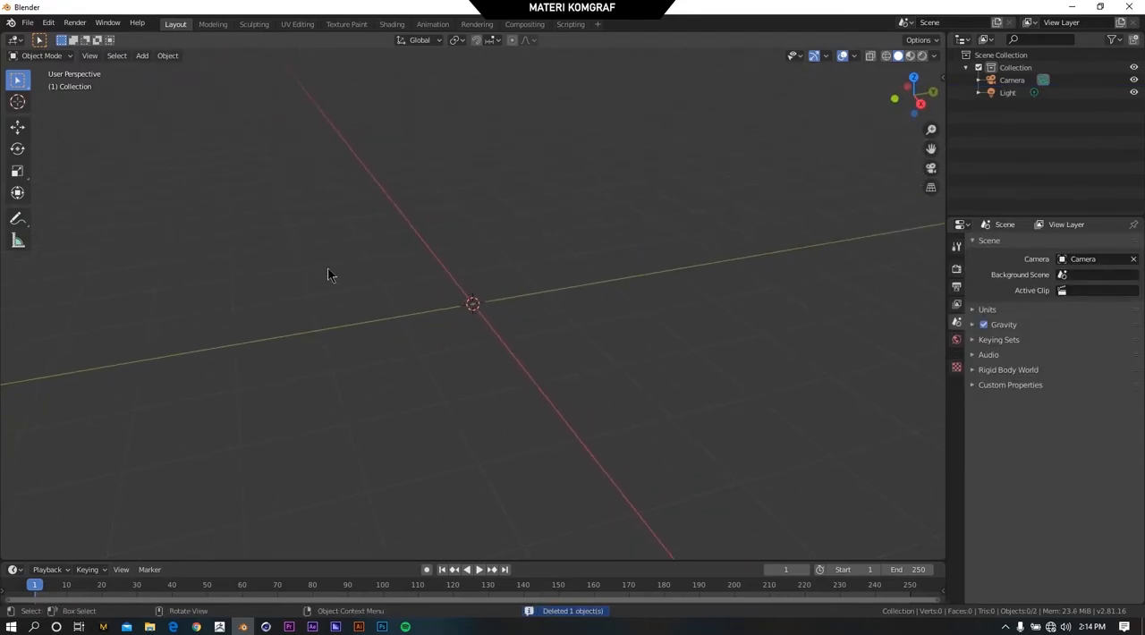
Import Extreme Scooter.OBJ as a Wavefront file from the folder D:\MATERI KOMGRAF\Extreme Scooter.
left_click(26, 23)
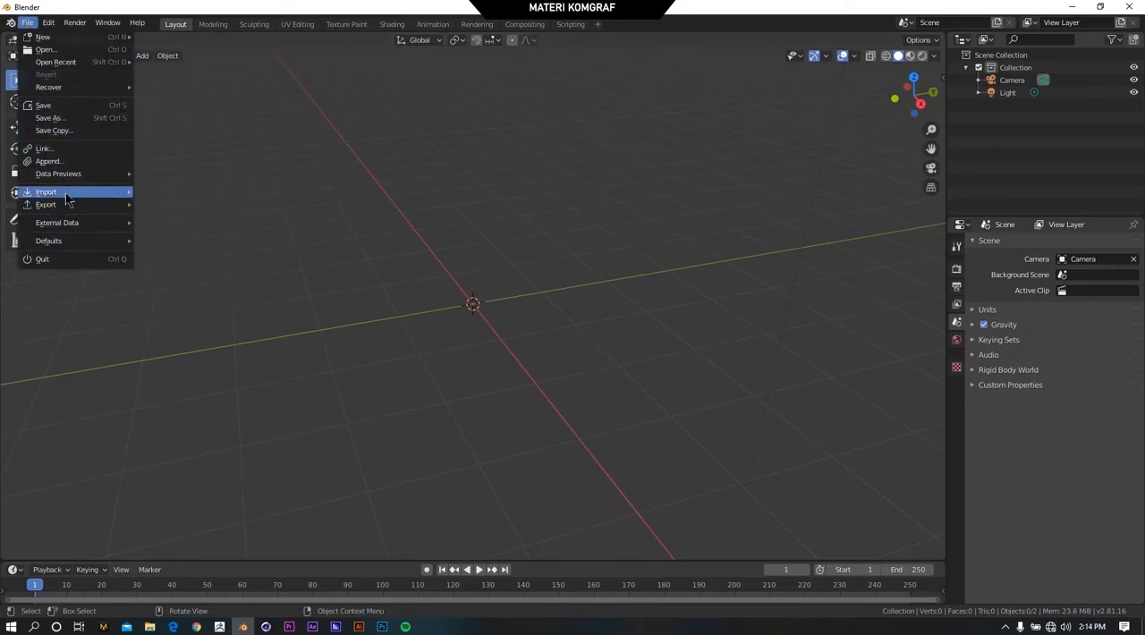
mouse_move(68, 193)
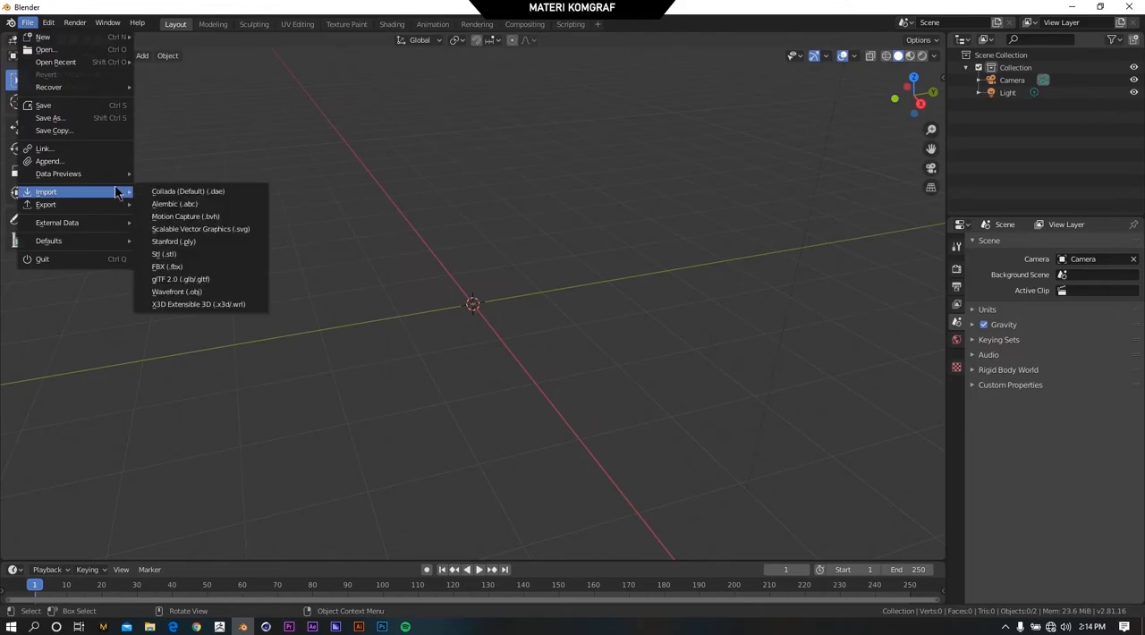
left_click(221, 293)
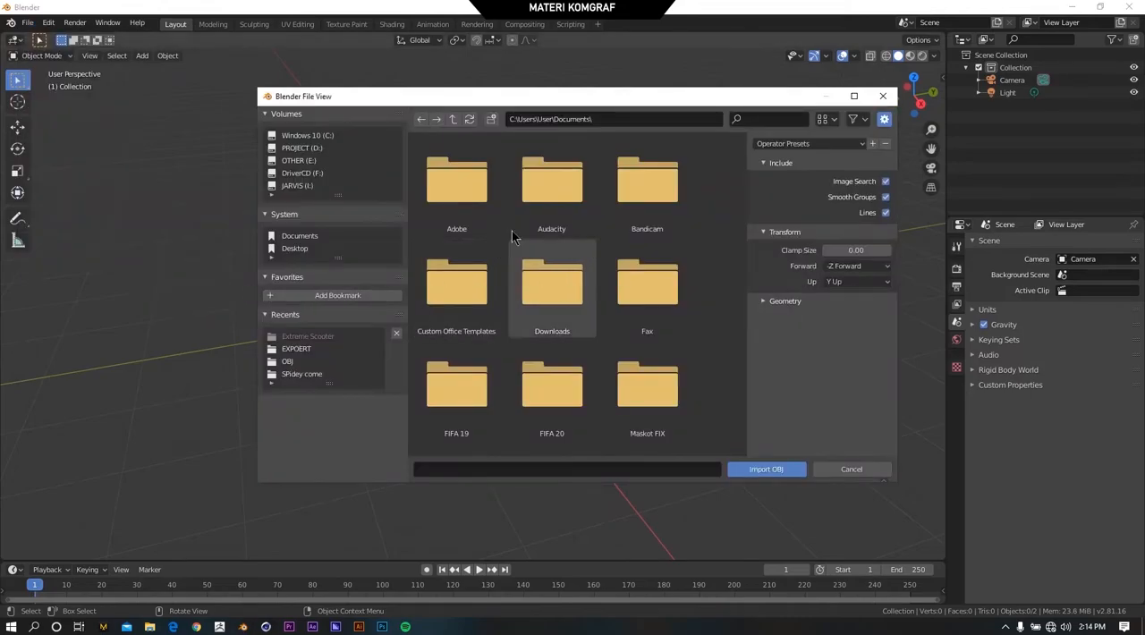
left_click(149, 627)
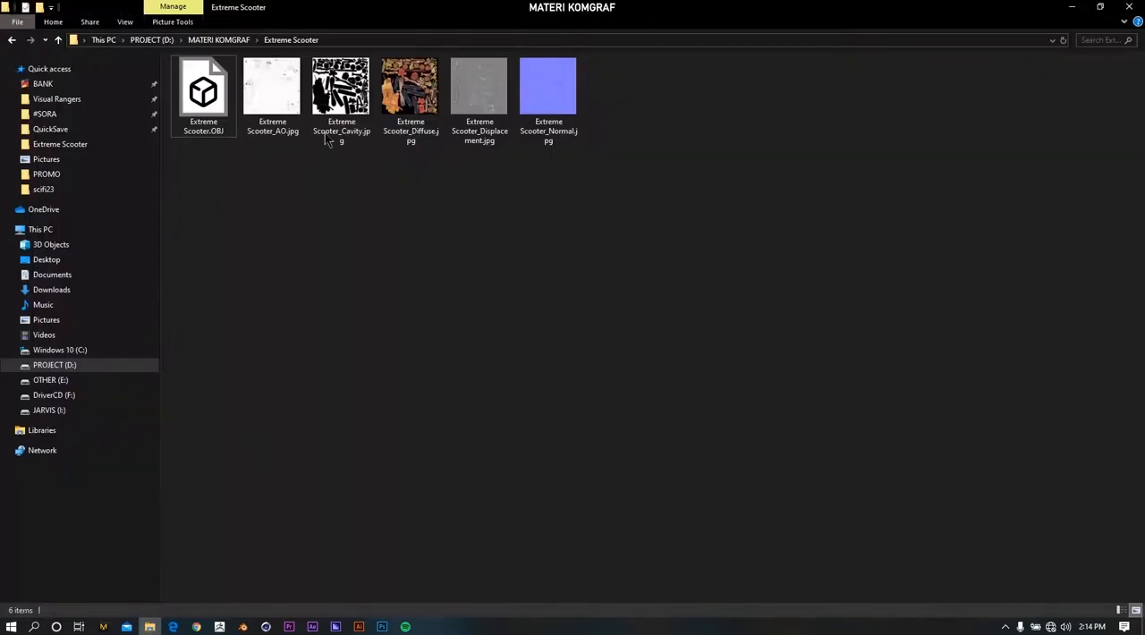
left_click(349, 40)
key("ctrl+c")
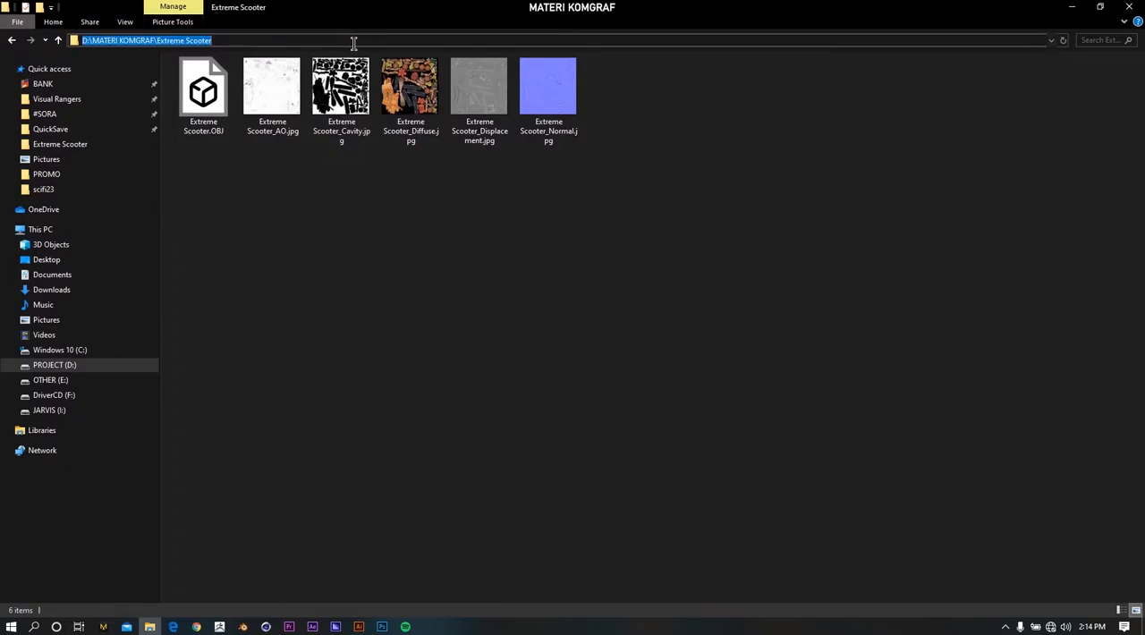
key("alt+Tab")
left_click(642, 318)
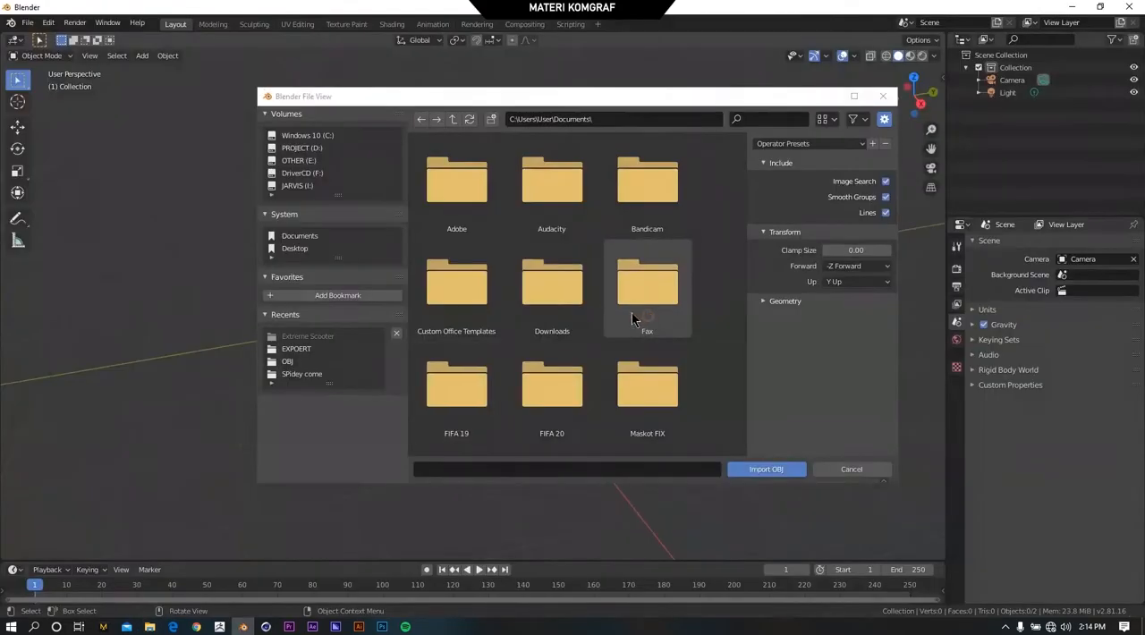
left_click(610, 119)
key("ctrl+v")
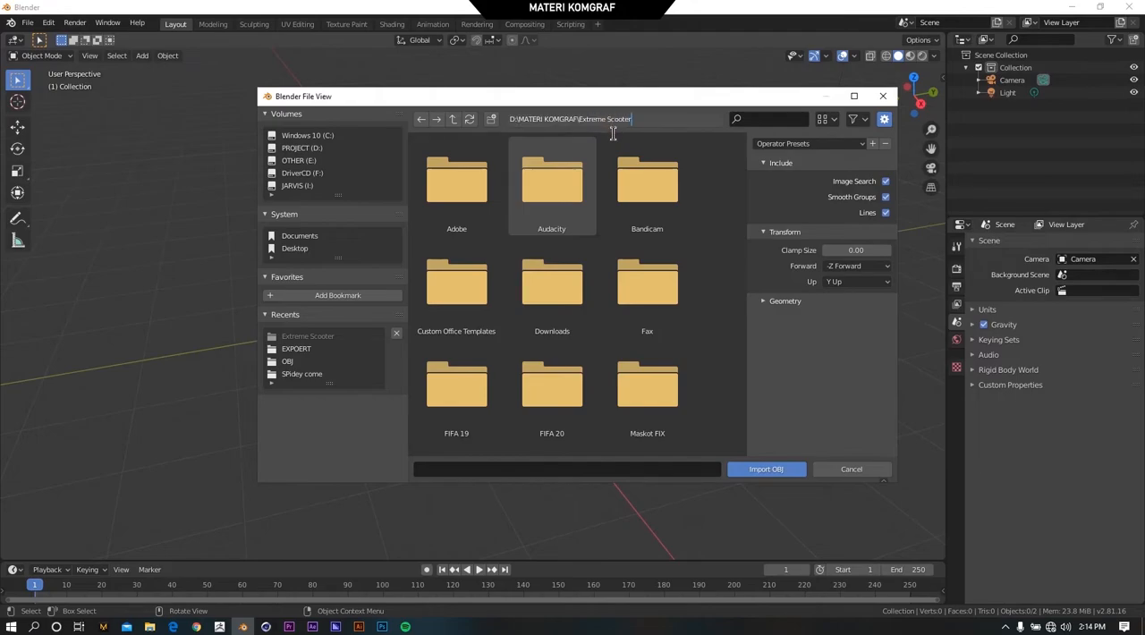
key("Return")
left_click(458, 204)
left_click(763, 469)
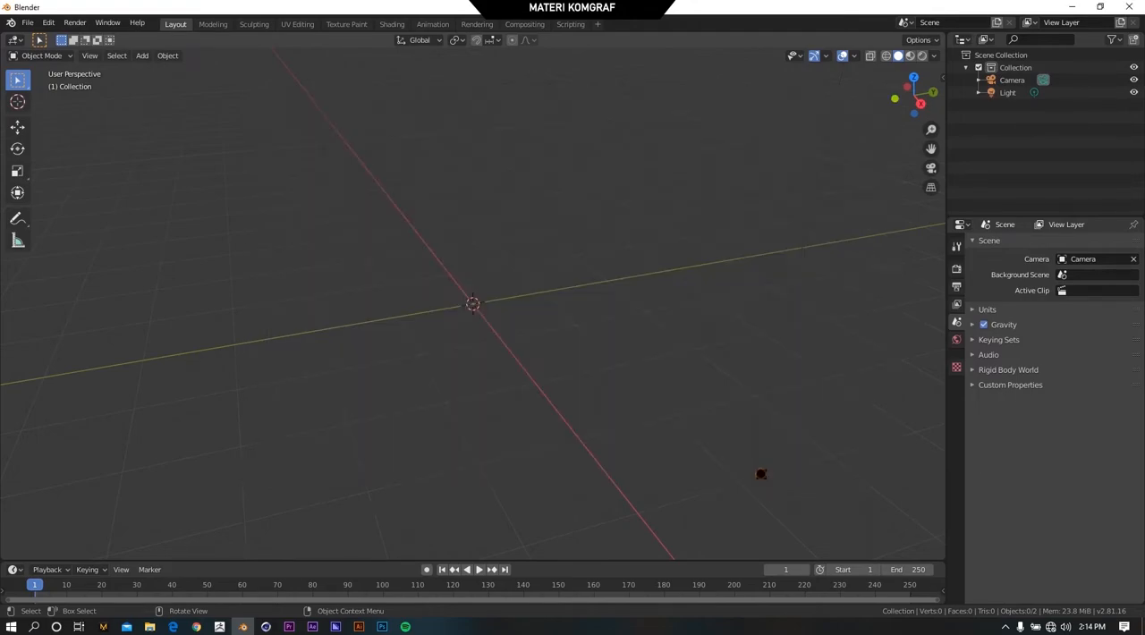
Examine the imported scooter model from several angles and distances.
scroll(499, 341, "up", 4)
middle_click_drag(499, 341, 420, 293)
scroll(420, 292, "down", 2)
scroll(488, 342, "up", 2)
mouse_move(487, 343)
middle_mouse_down()
mouse_move(445, 328)
mouse_move(393, 344)
mouse_move(462, 359)
mouse_move(486, 340)
mouse_move(504, 343)
mouse_move(487, 345)
middle_mouse_up()
scroll(486, 340, "down", 4)
scroll(504, 342, "up", 3)
scroll(499, 333, "down", 2)
scroll(525, 347, "up", 1)
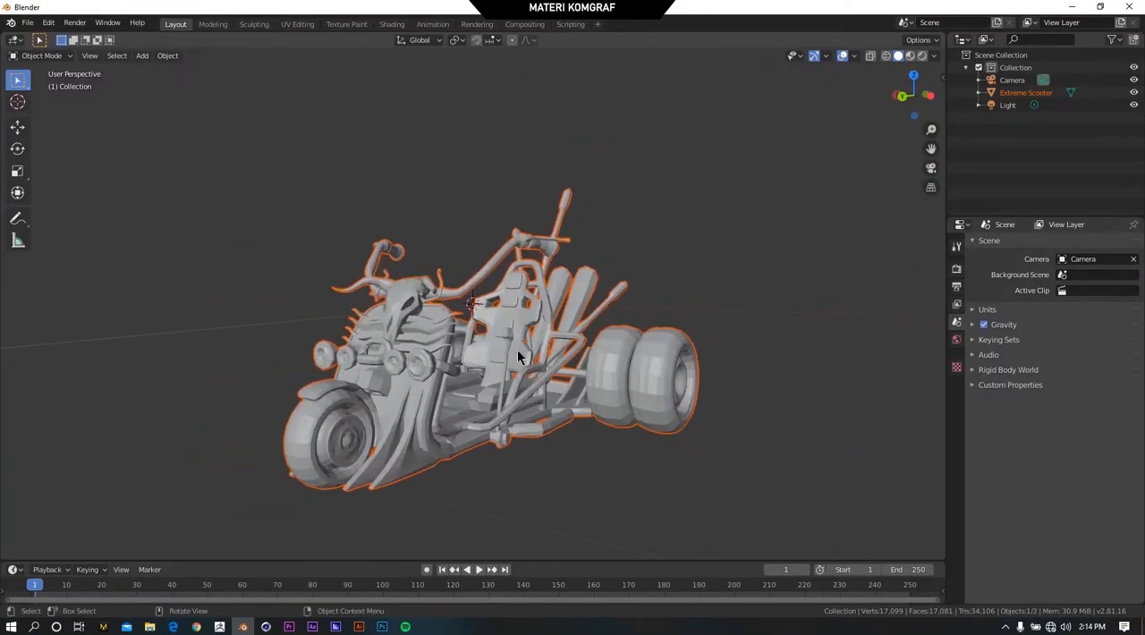
Move the scooter up along the Z axis by about 0.45 m.
key("g")
key("x")
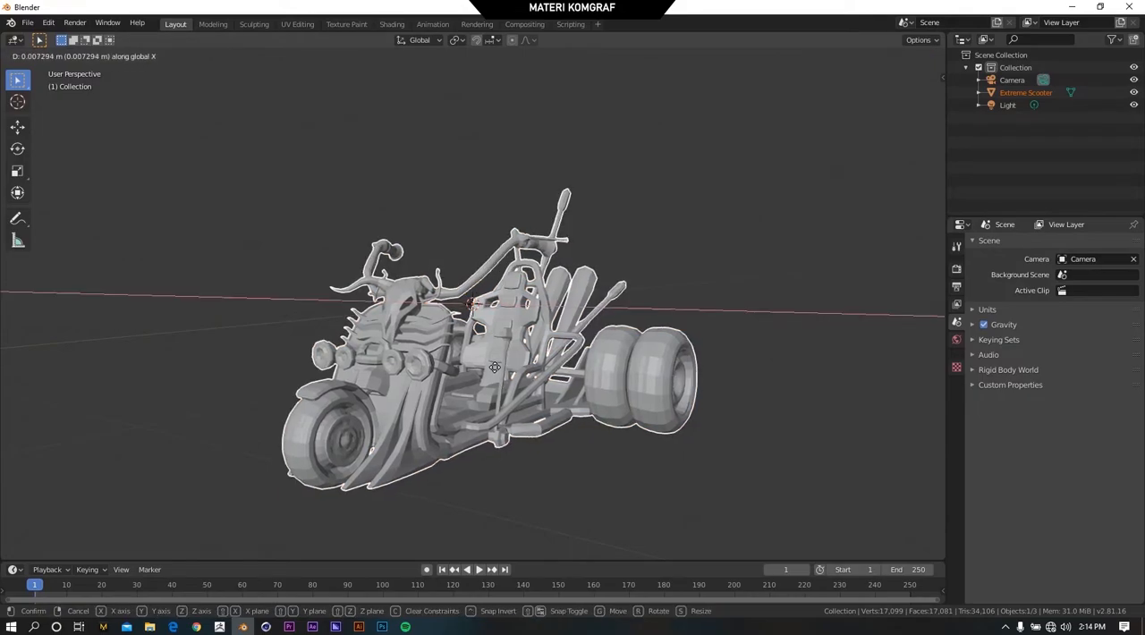
key("z")
left_click(503, 263)
scroll(530, 367, "down", 2)
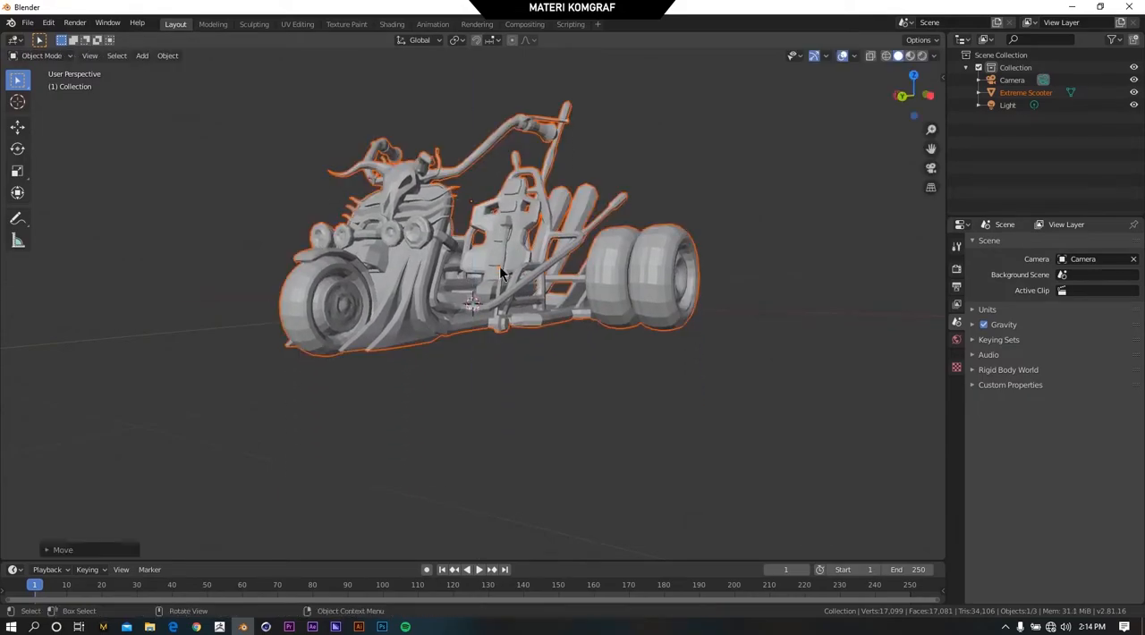
Examine the raised scooter from the front and side, and check the texture images in its Extreme Scooter folder.
middle_click_drag(530, 374, 494, 273)
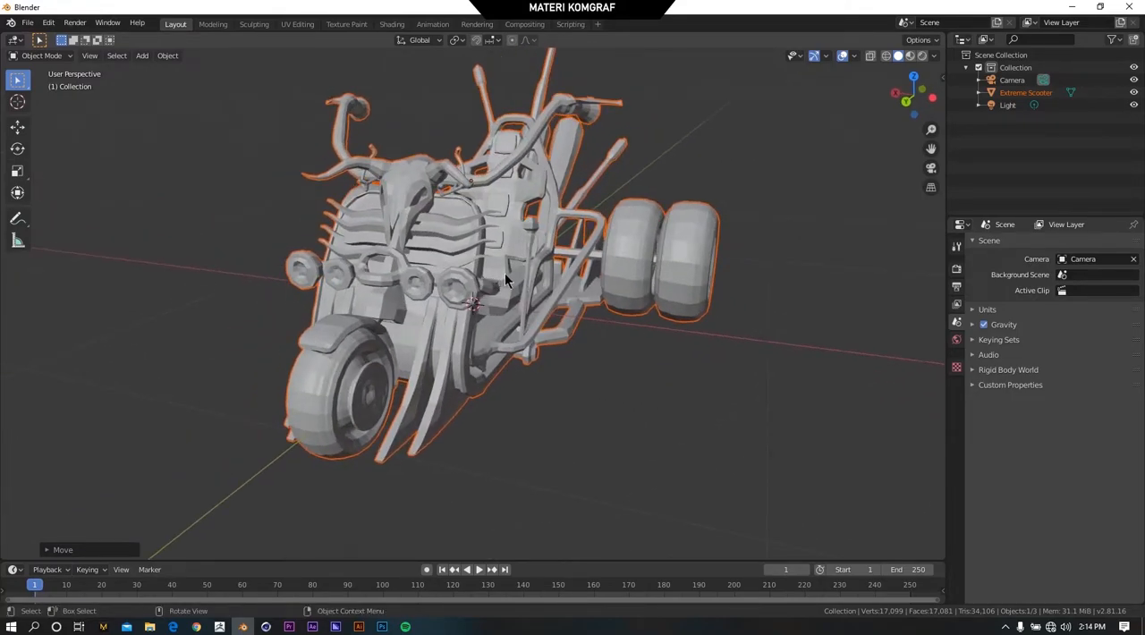
scroll(493, 273, "up", 3)
middle_click_drag(481, 255, 430, 295)
scroll(568, 305, "down", 4)
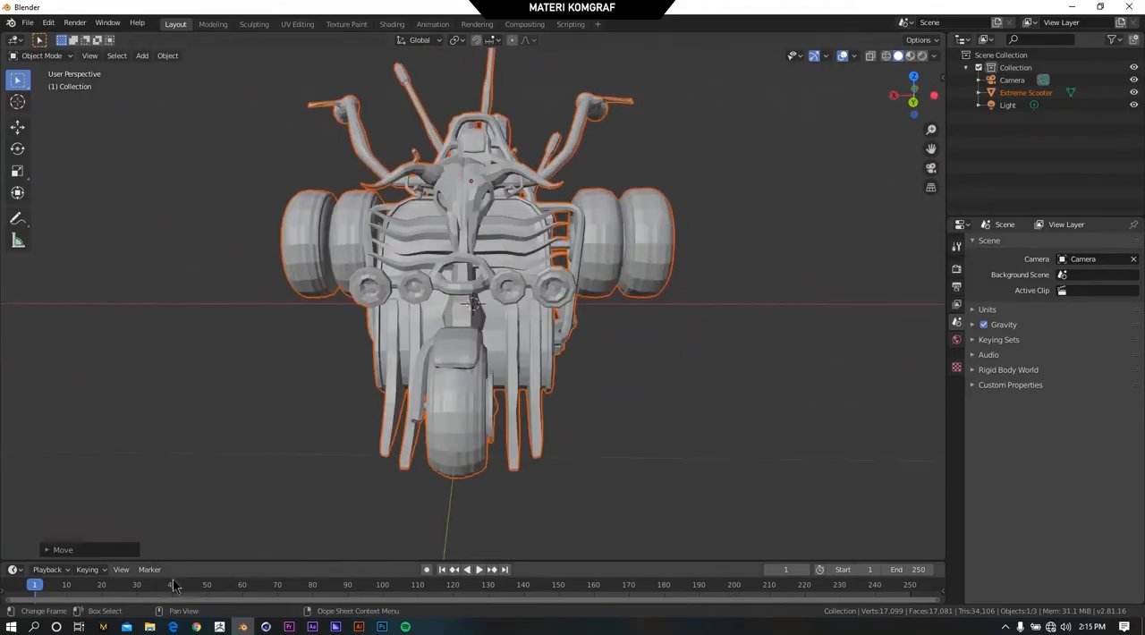
key("alt+Tab")
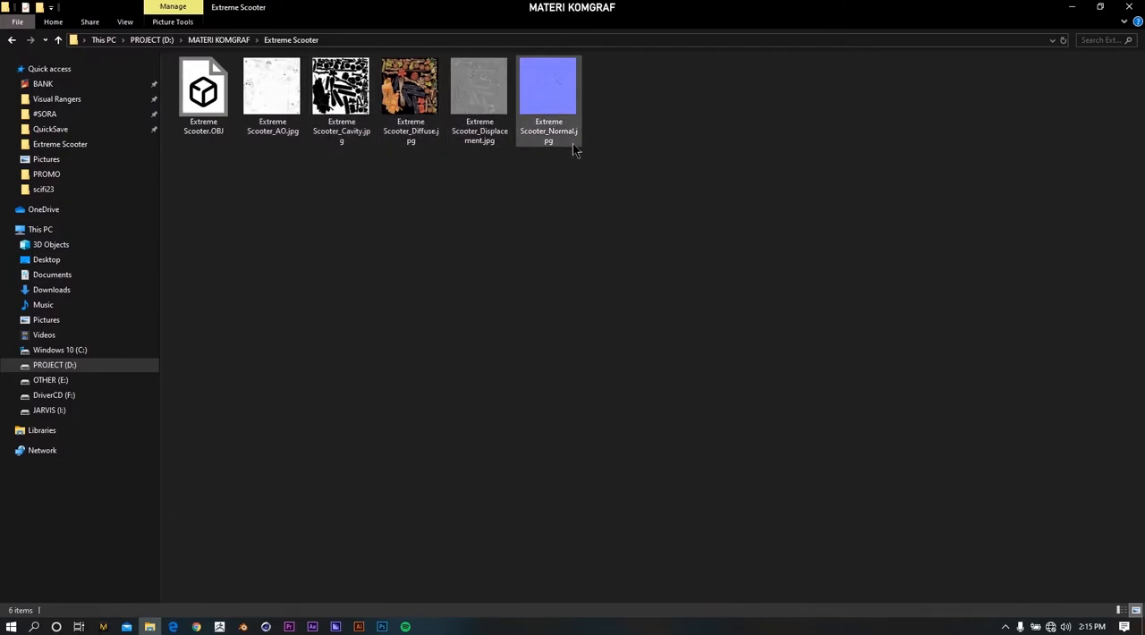
key("alt+Tab")
middle_click_drag(527, 256, 543, 161)
middle_click_drag(631, 140, 509, 180)
scroll(509, 180, "down", 1)
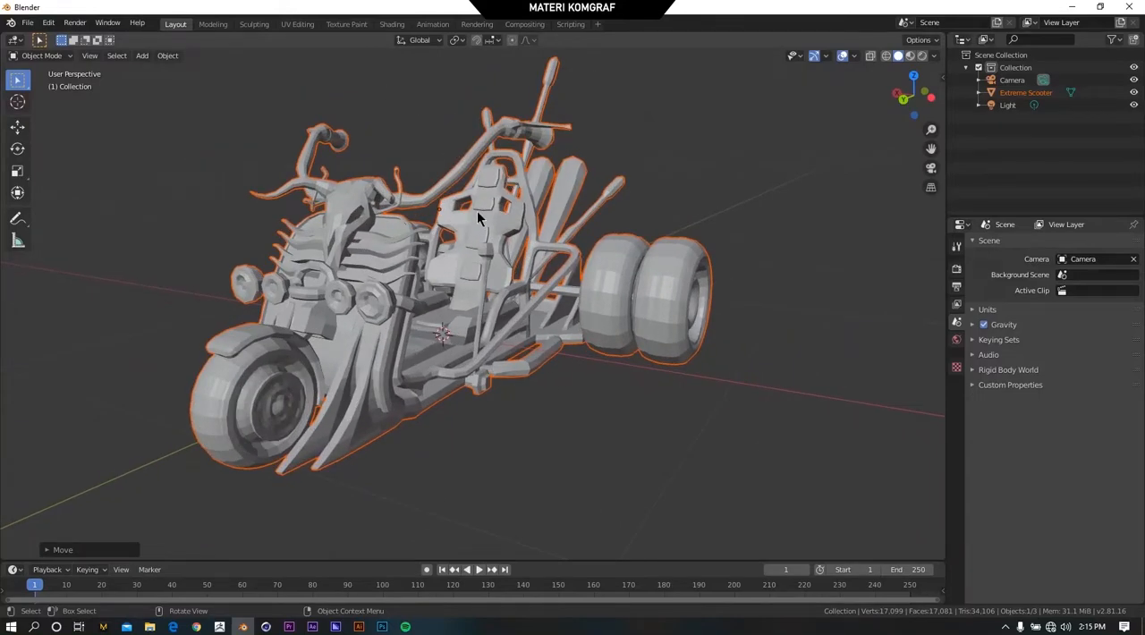
middle_click_drag(481, 236, 623, 265)
scroll(622, 266, "up", 6)
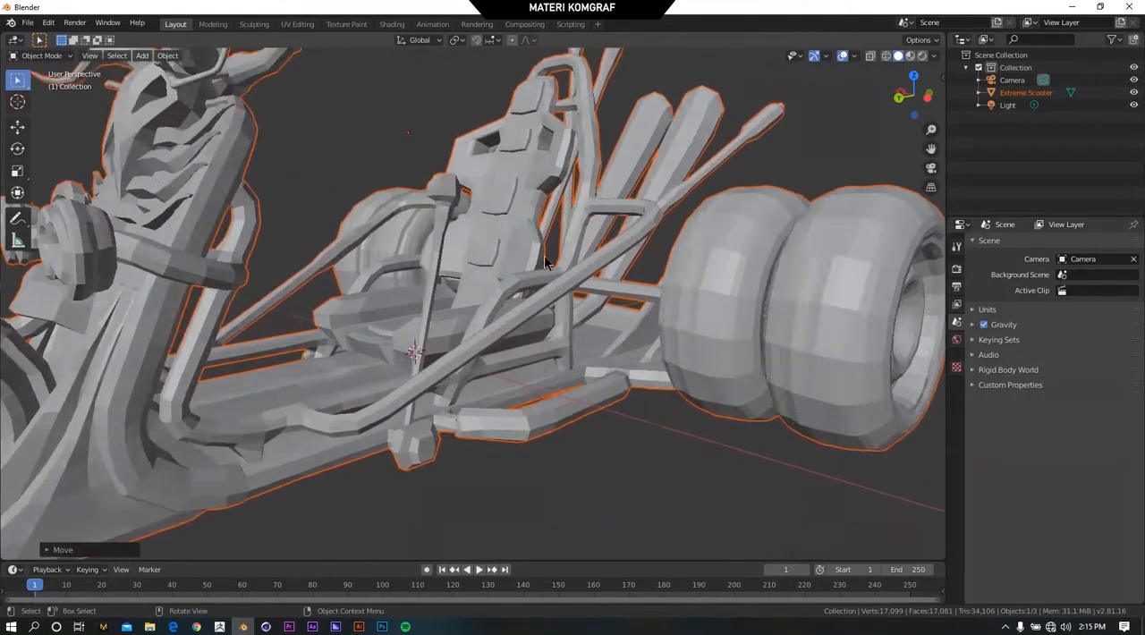
scroll(544, 255, "down", 3)
right_click(505, 211)
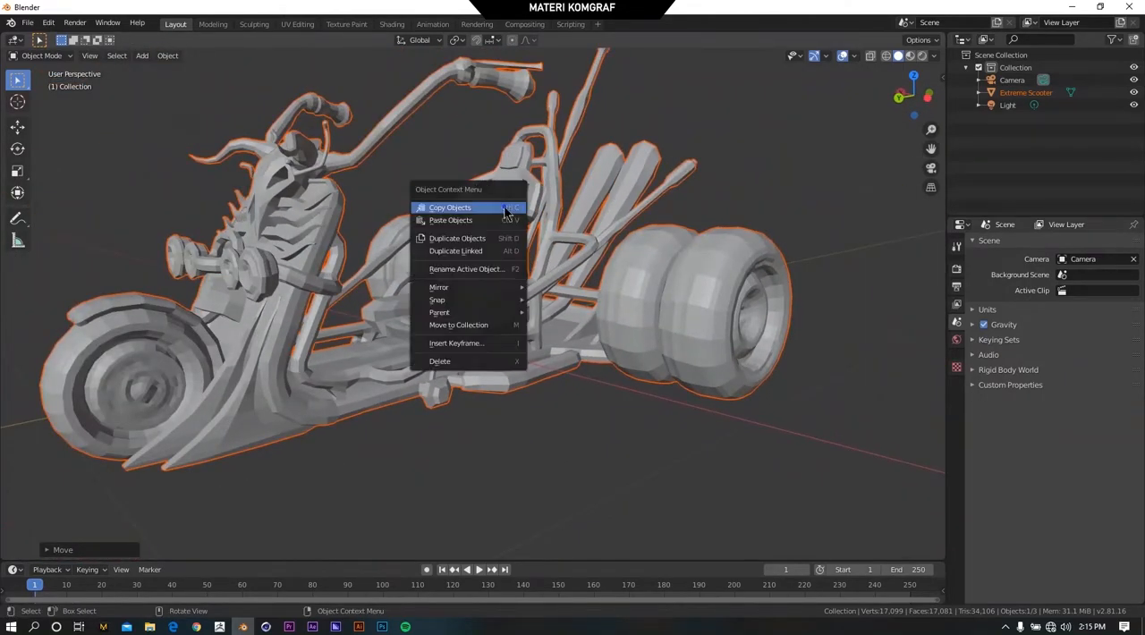
right_click(662, 265)
right_click(707, 198)
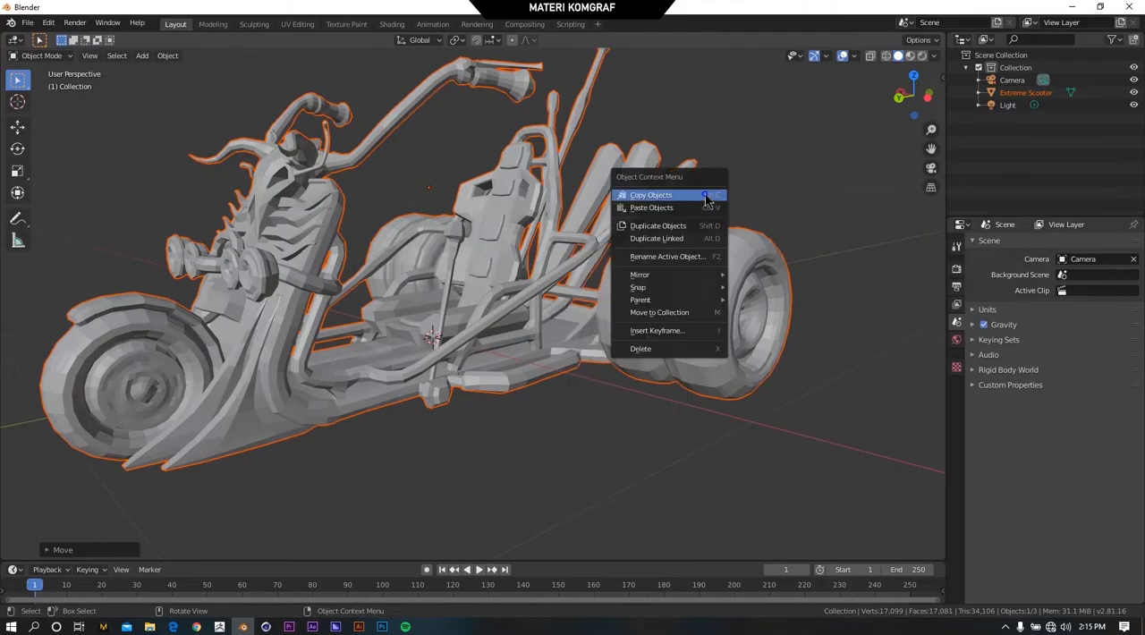
scroll(574, 295, "down", 3)
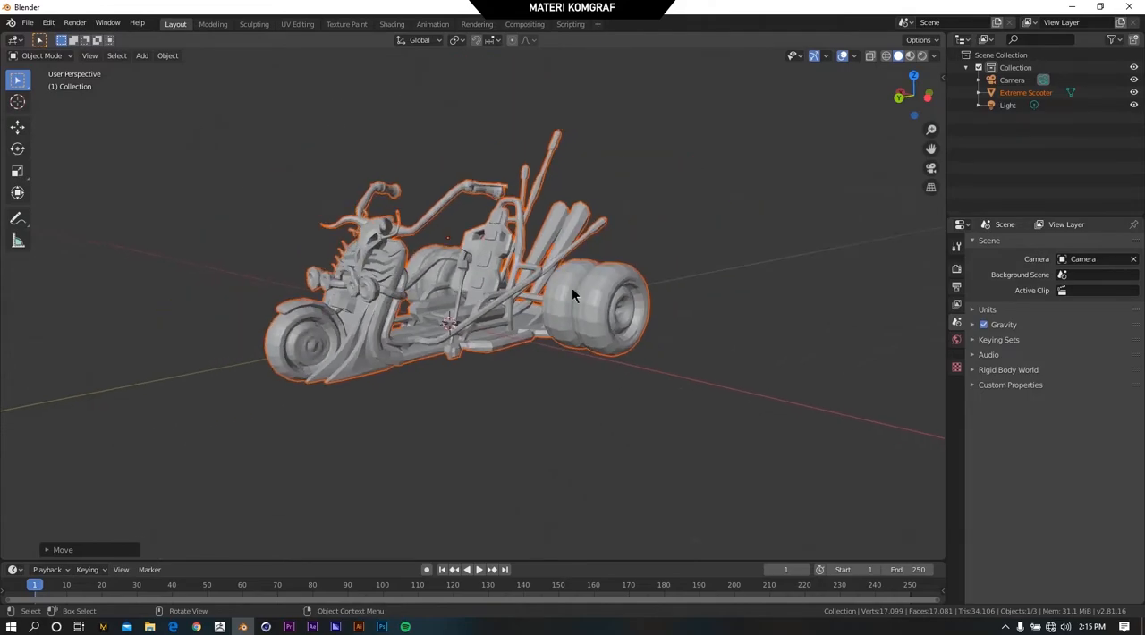
scroll(554, 295, "up", 2)
scroll(631, 248, "down", 2)
left_click(626, 228)
right_click(564, 222)
right_click(650, 194)
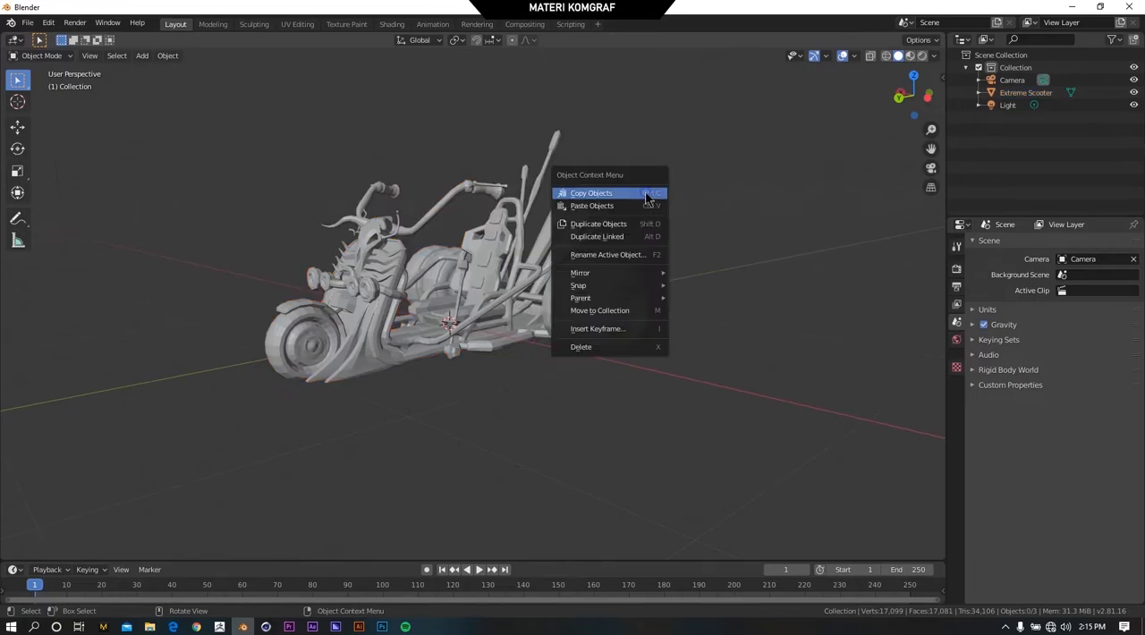
scroll(497, 191, "up", 2)
middle_click_drag(492, 188, 490, 215)
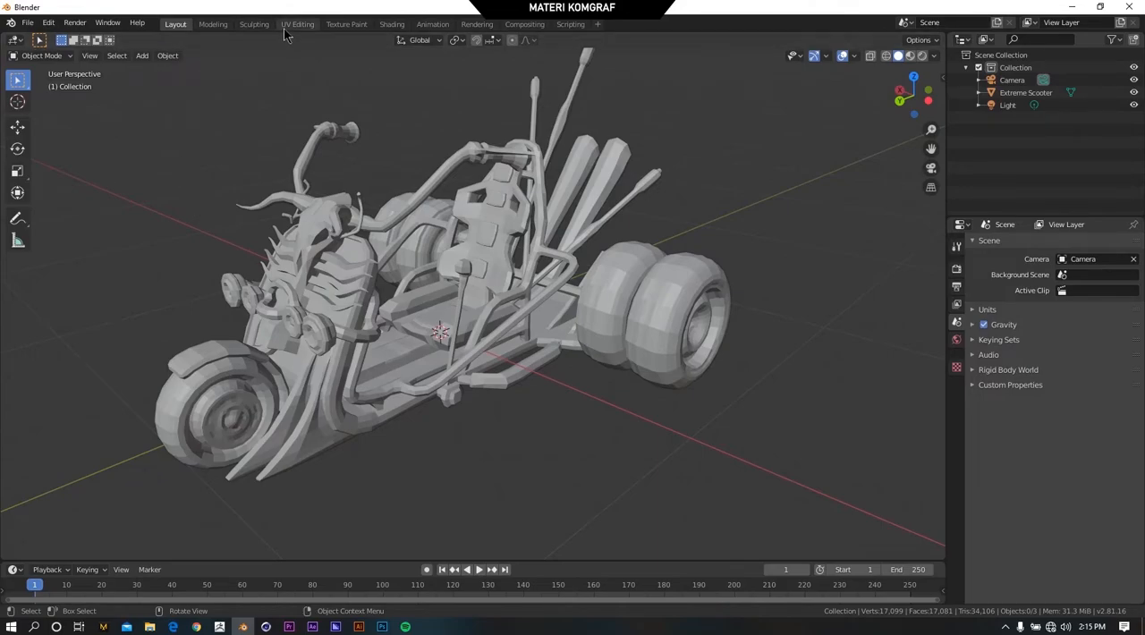
scroll(189, 149, "down", 1)
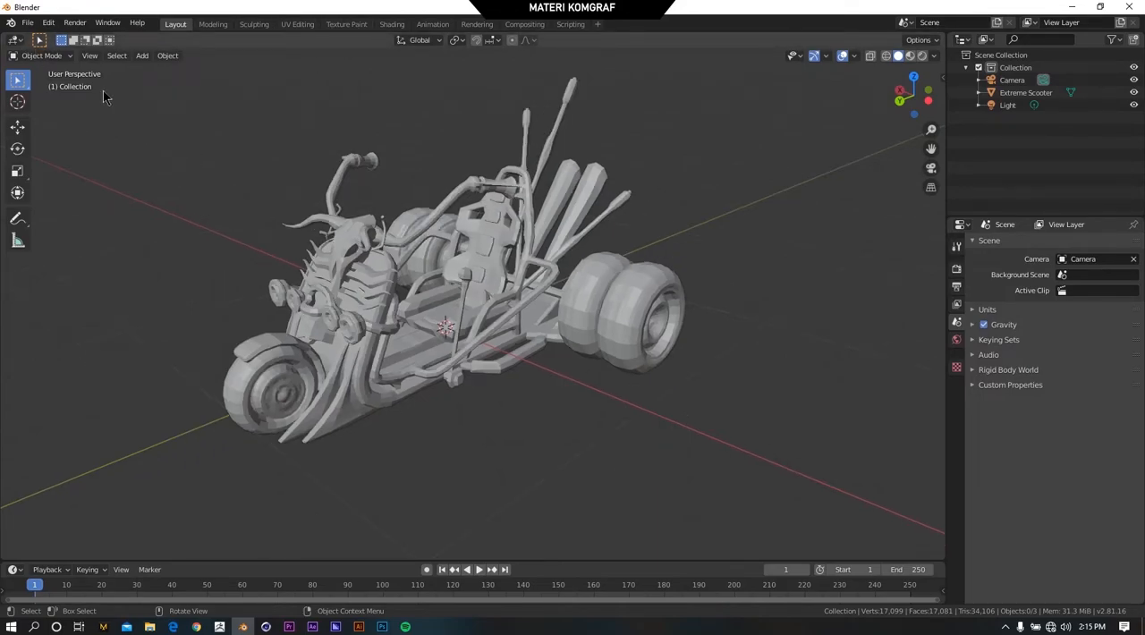
right_click(224, 191)
Select the scooter and apply smooth shading to it.
left_click(380, 262)
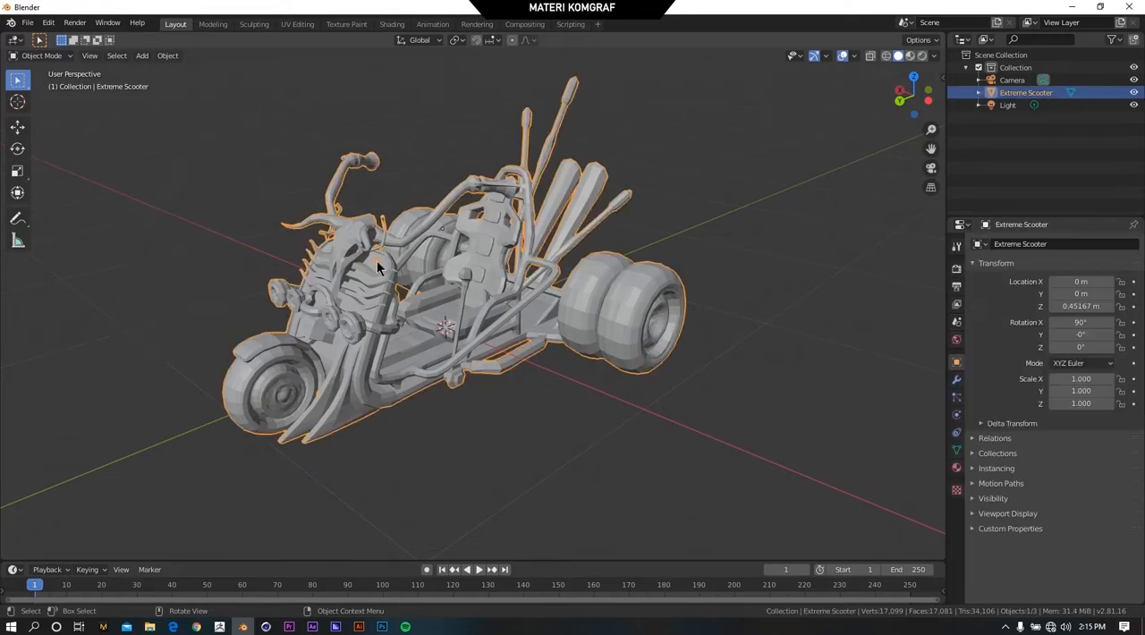
right_click(569, 259)
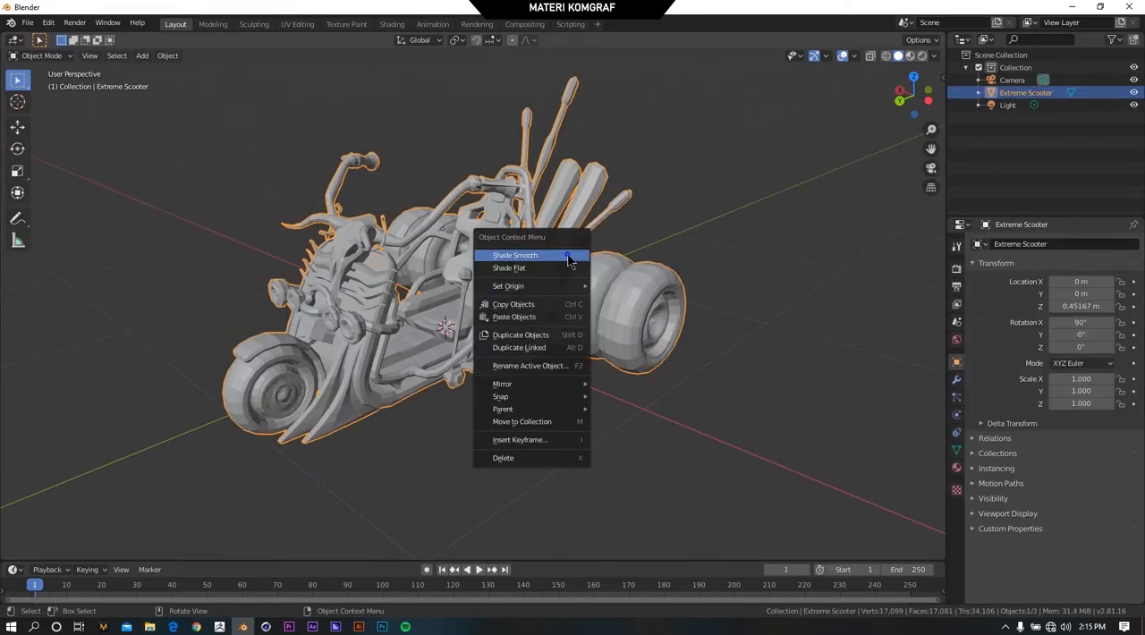
left_click(510, 258)
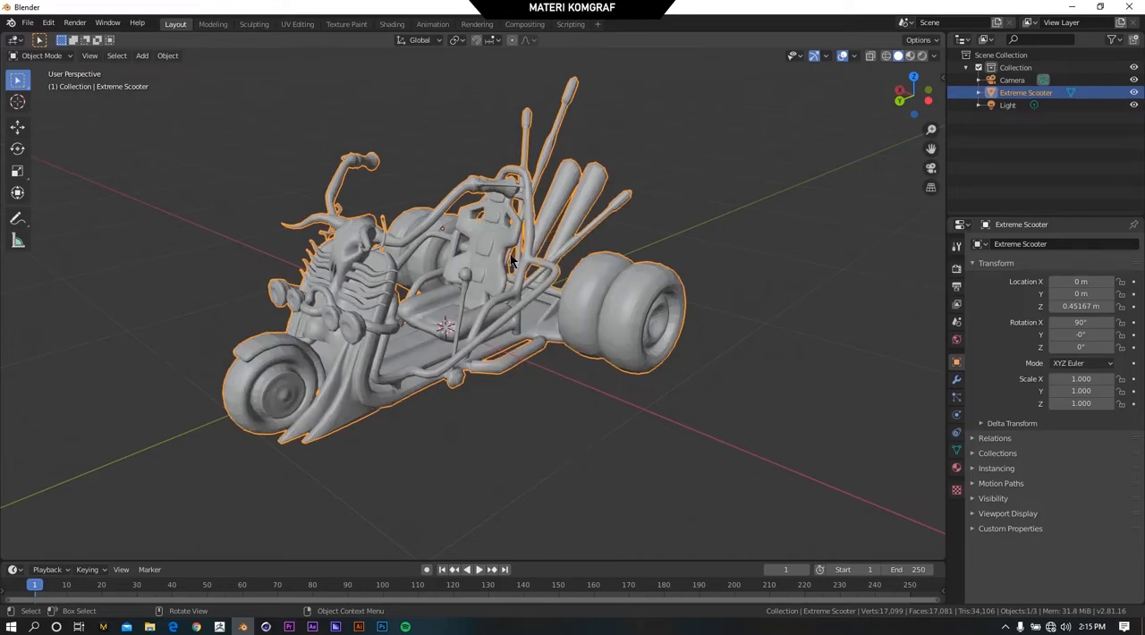
scroll(477, 252, "up", 4)
mouse_move(474, 251)
middle_mouse_down()
mouse_move(470, 238)
mouse_move(536, 214)
middle_mouse_up()
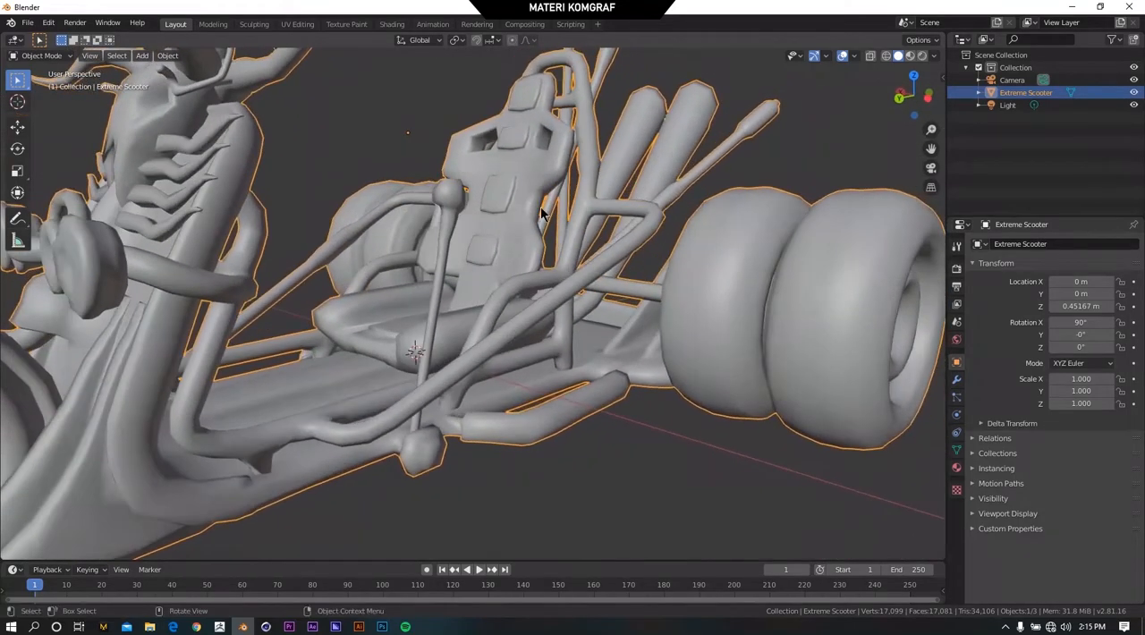
Compare shading modes on the scooter by applying Shade Flat and returning it to Shade Smooth.
right_click(538, 214)
left_click(507, 223)
right_click(507, 225)
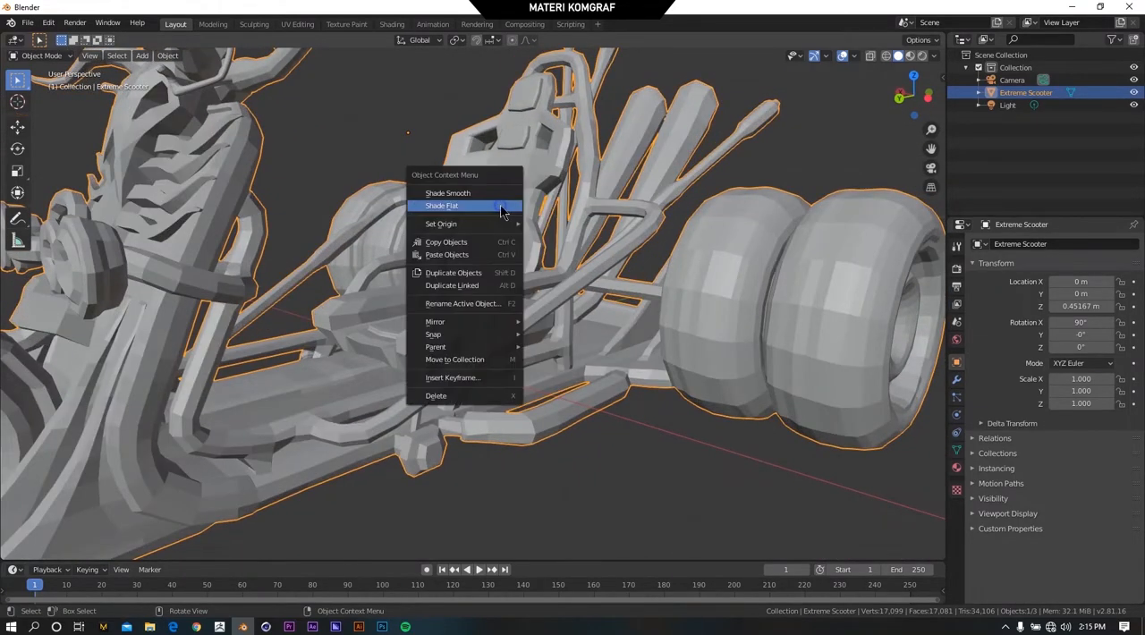
left_click(501, 188)
scroll(468, 215, "down", 3)
middle_click_drag(468, 215, 470, 222)
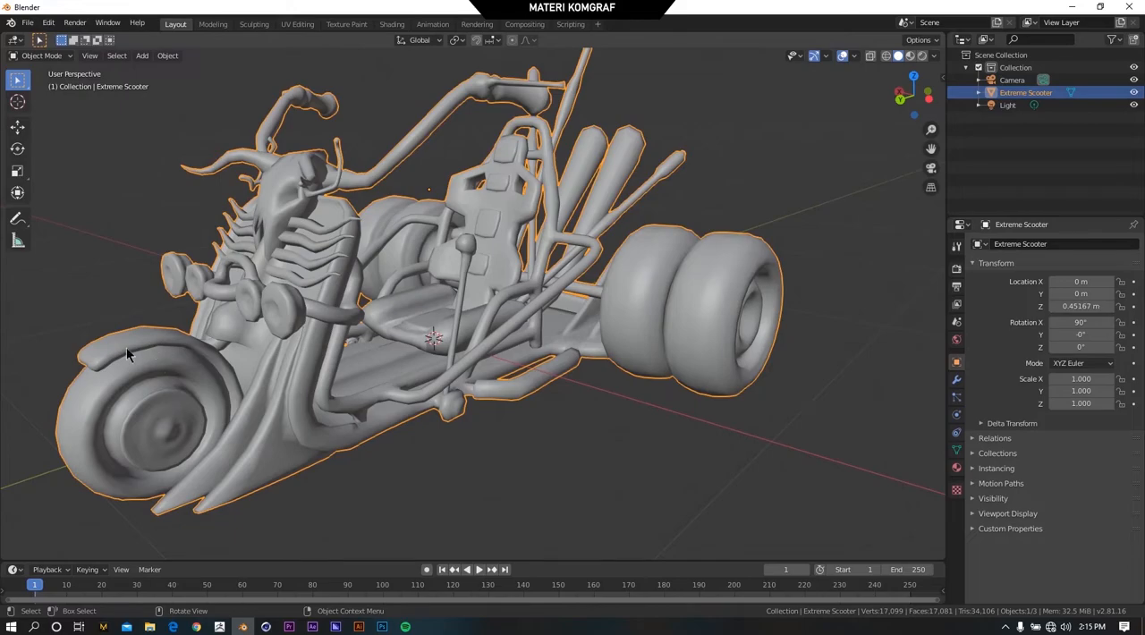
Apply Shade Flat to the scooter once more, inspect its faceted surfaces, and restore Shade Smooth.
scroll(762, 287, "up", 3)
right_click(677, 265)
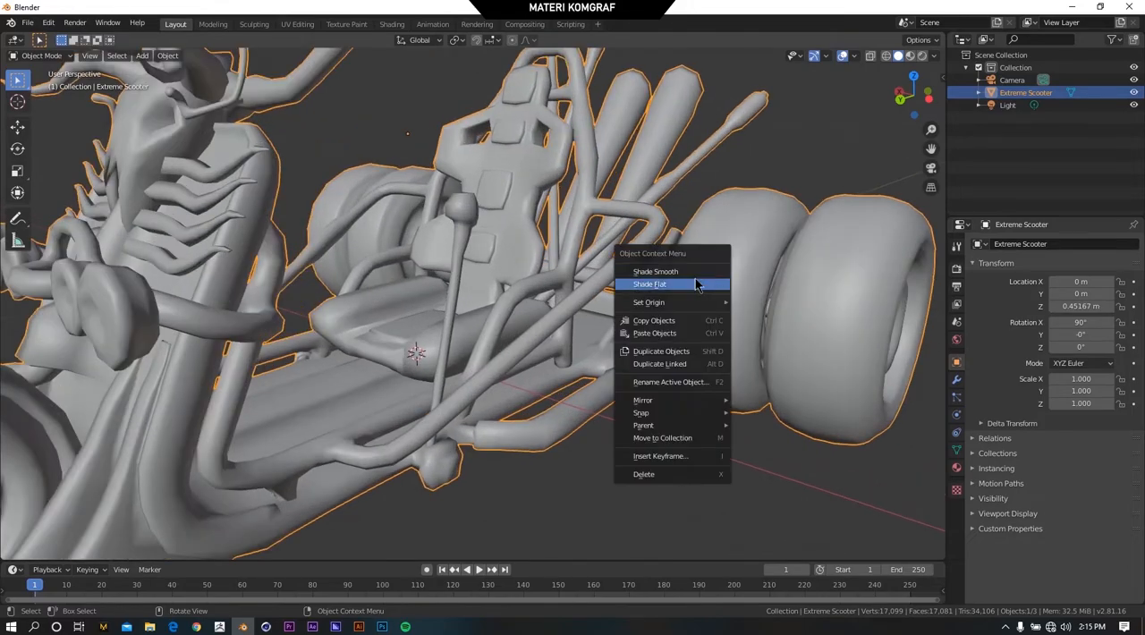
left_click(677, 285)
middle_click_drag(713, 374, 712, 311)
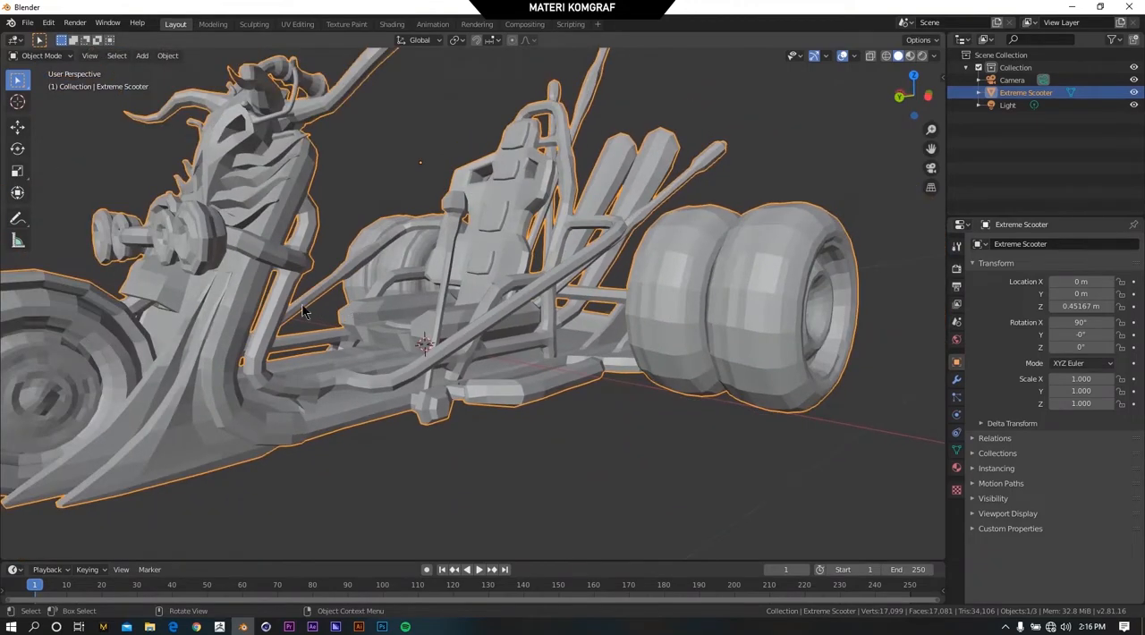
middle_click_drag(302, 312, 720, 290)
right_click(683, 274)
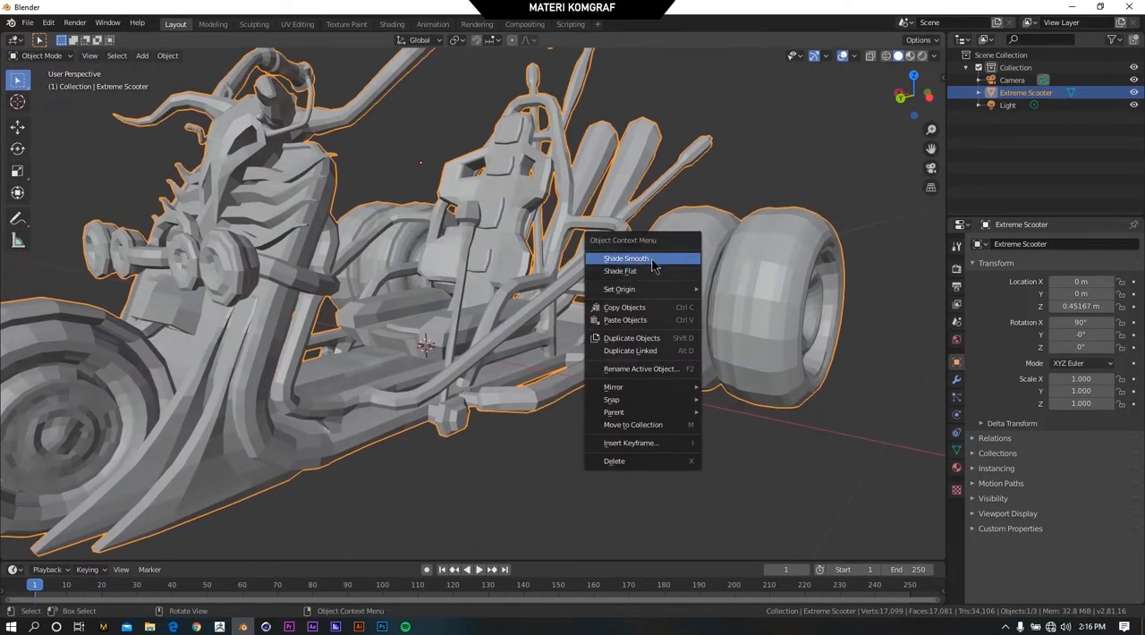
left_click(654, 259)
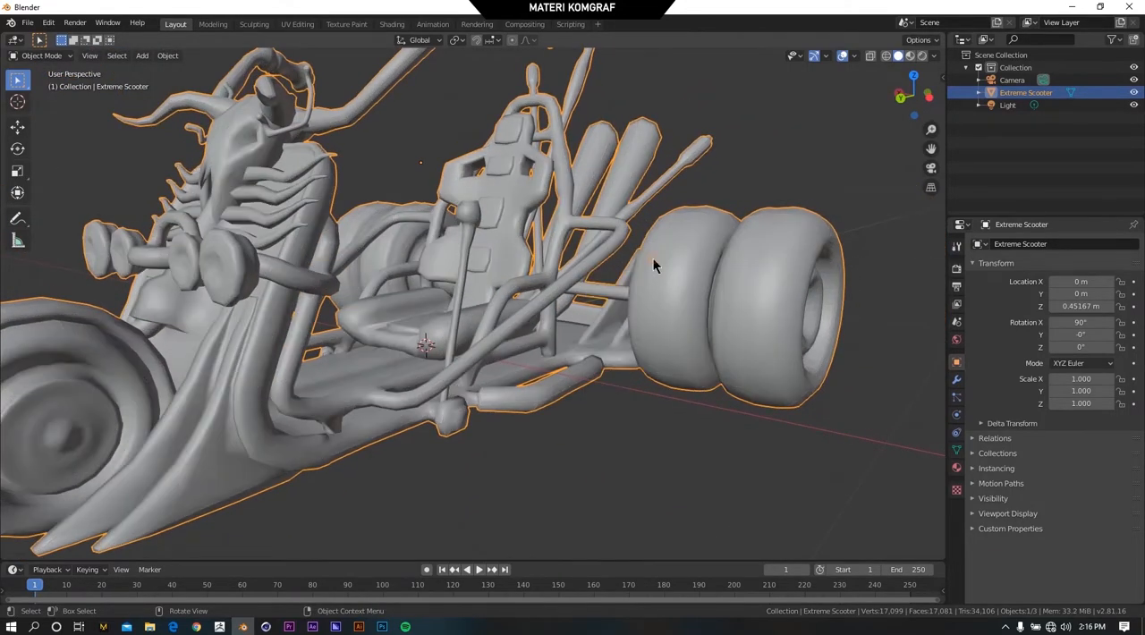
Switch to the Shading workspace, frame the scooter from the front and side, and reselect it.
left_click(392, 24)
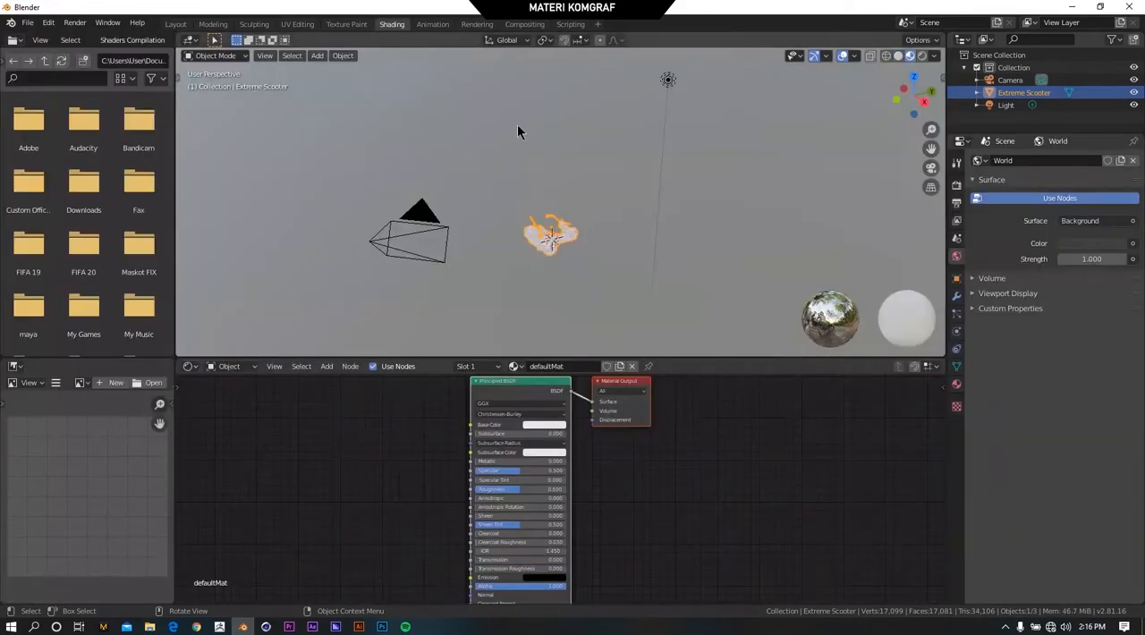
scroll(574, 273, "up", 6)
middle_click_drag(572, 275, 395, 253)
scroll(662, 329, "up", 6)
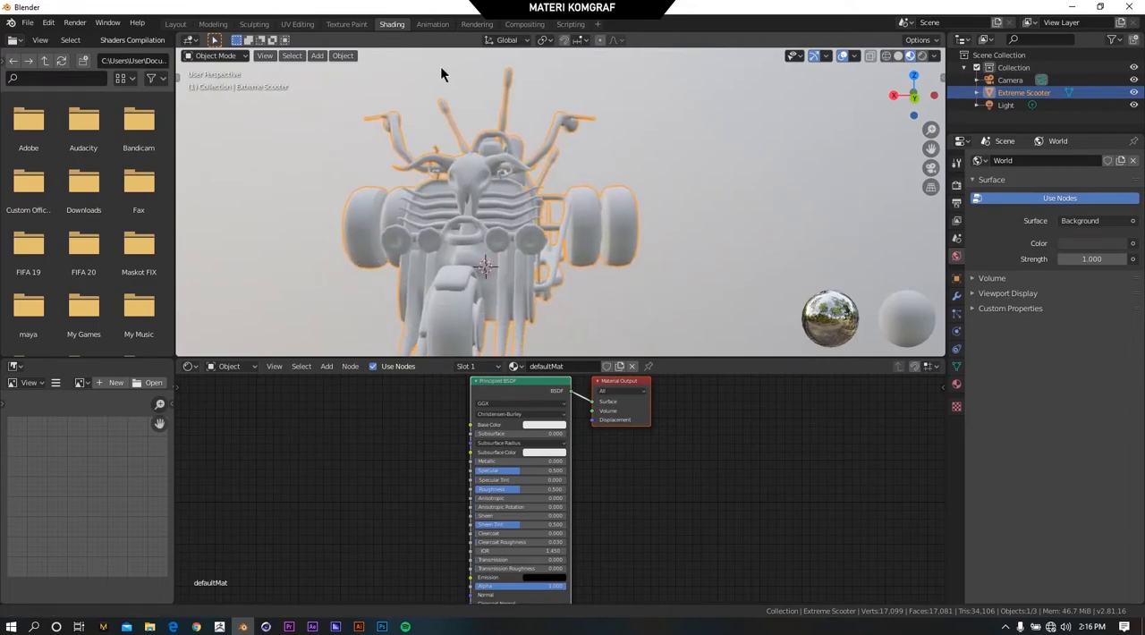
middle_click_drag(522, 231, 702, 224)
left_click(702, 224)
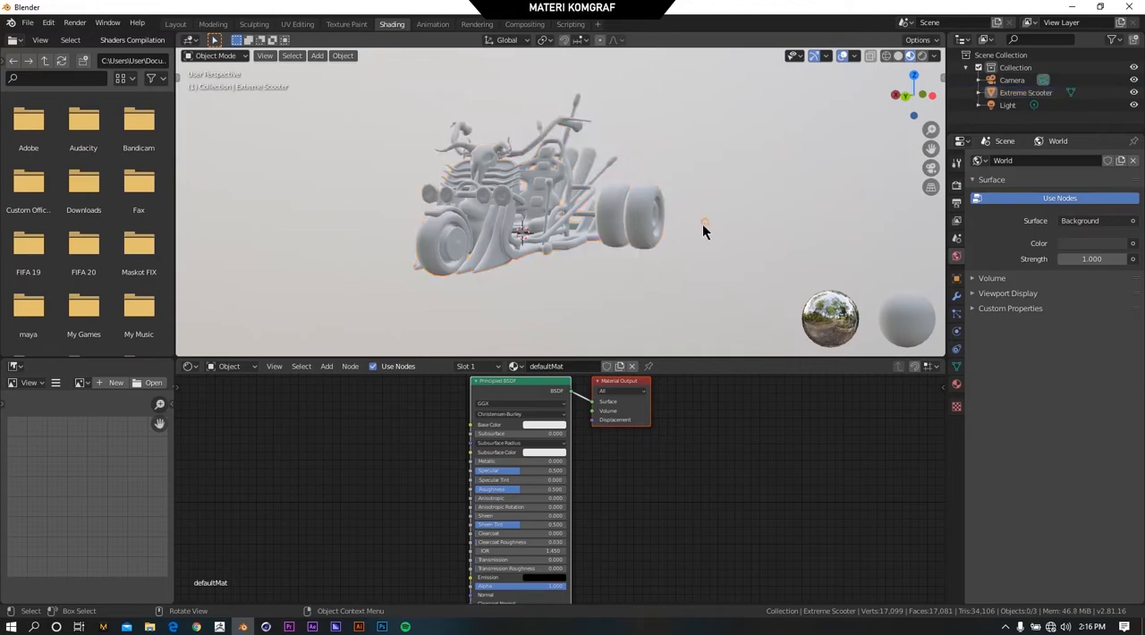
left_click(487, 224)
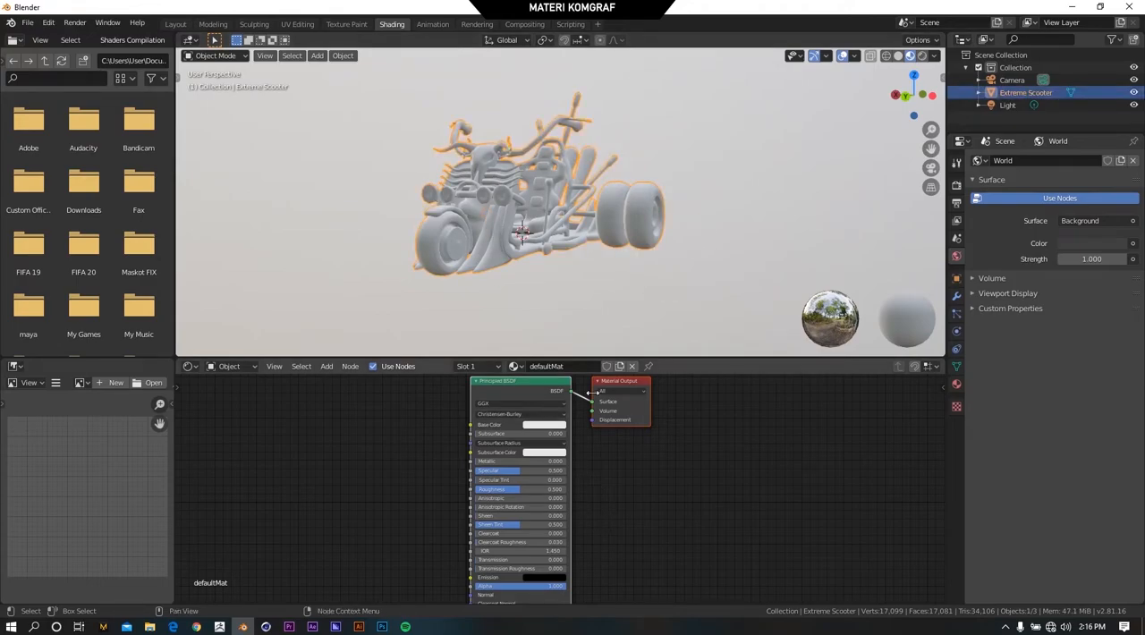
Examine the Principled BSDF and Material Output nodes of the defaultMat material alongside the scooter.
left_click_drag(628, 384, 795, 394)
scroll(697, 399, "up", 2)
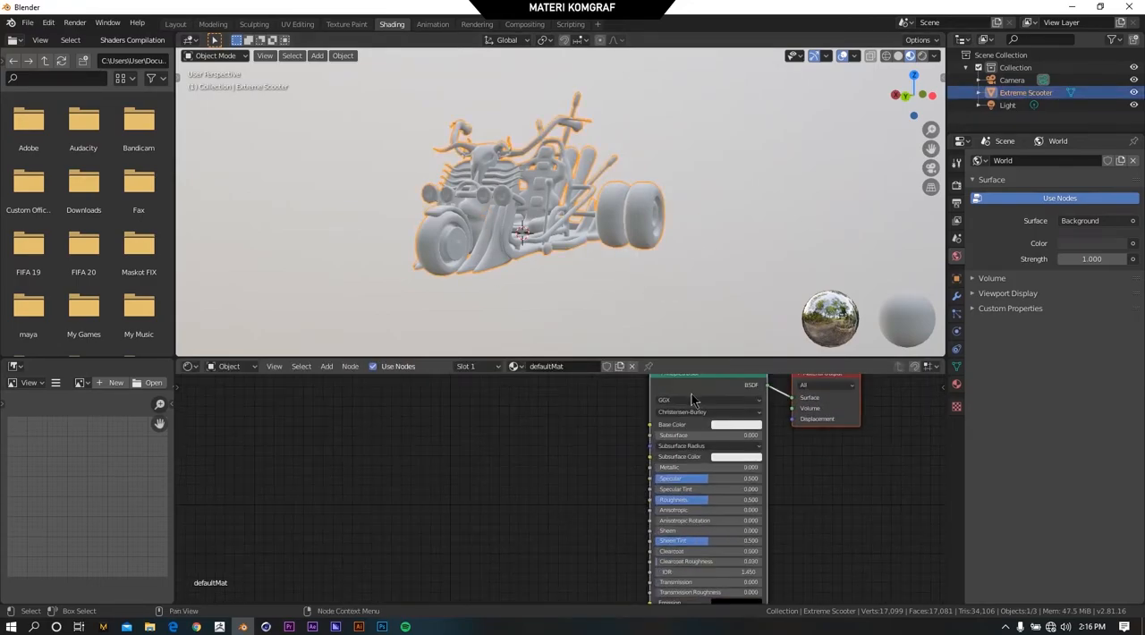
scroll(577, 458, "up", 7)
middle_click_drag(575, 459, 475, 553)
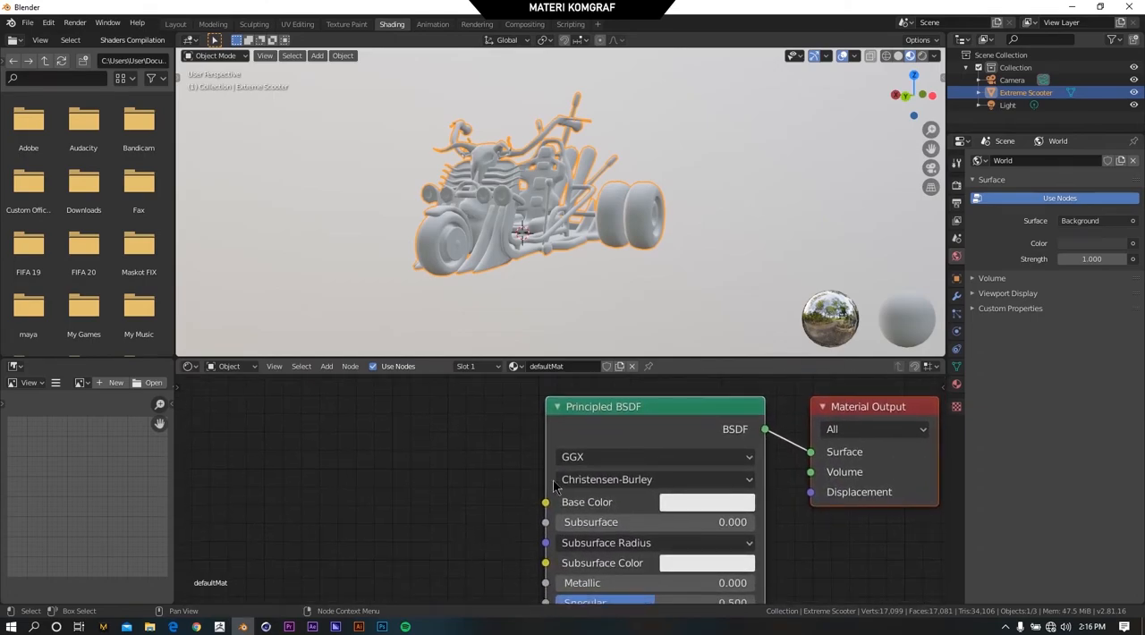
scroll(630, 439, "down", 5)
middle_click_drag(540, 448, 578, 395)
scroll(562, 421, "up", 2)
scroll(610, 195, "up", 2)
middle_click_drag(611, 204, 376, 285)
Switch to File Explorer to check the texture images in the Extreme Scooter folder, and return to Blender.
key("alt+Tab")
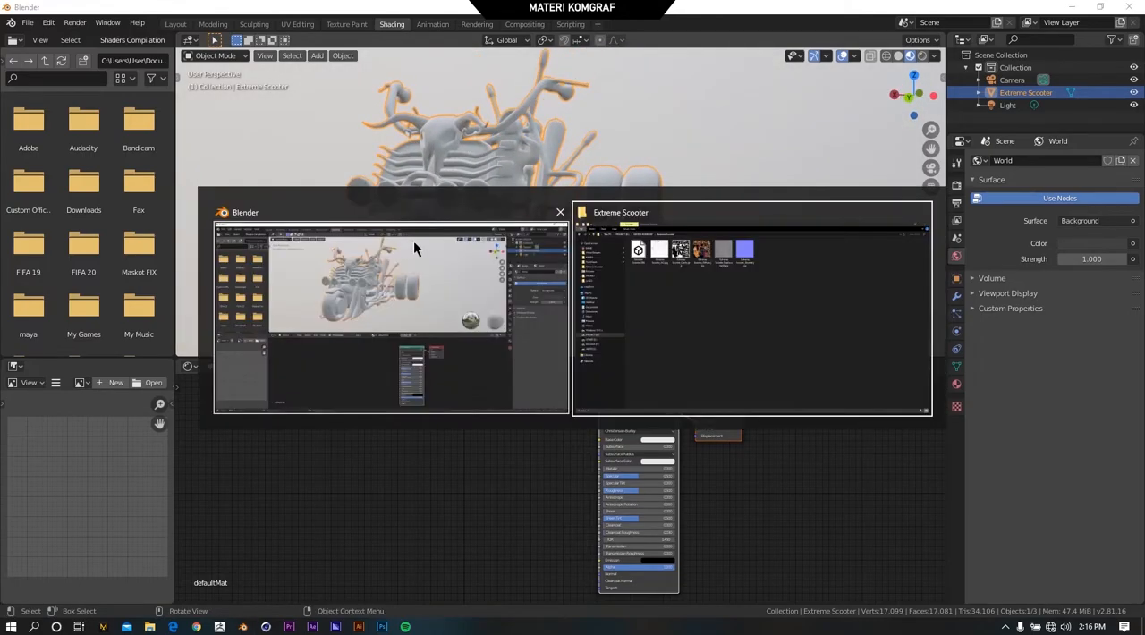
left_click(736, 312)
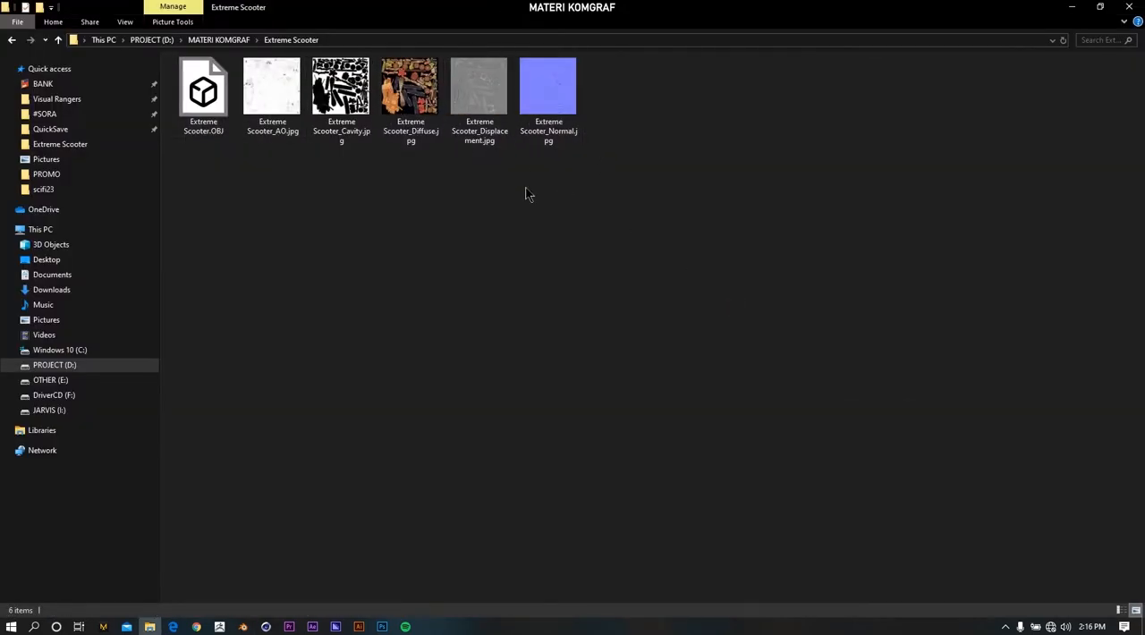
key("alt+Tab")
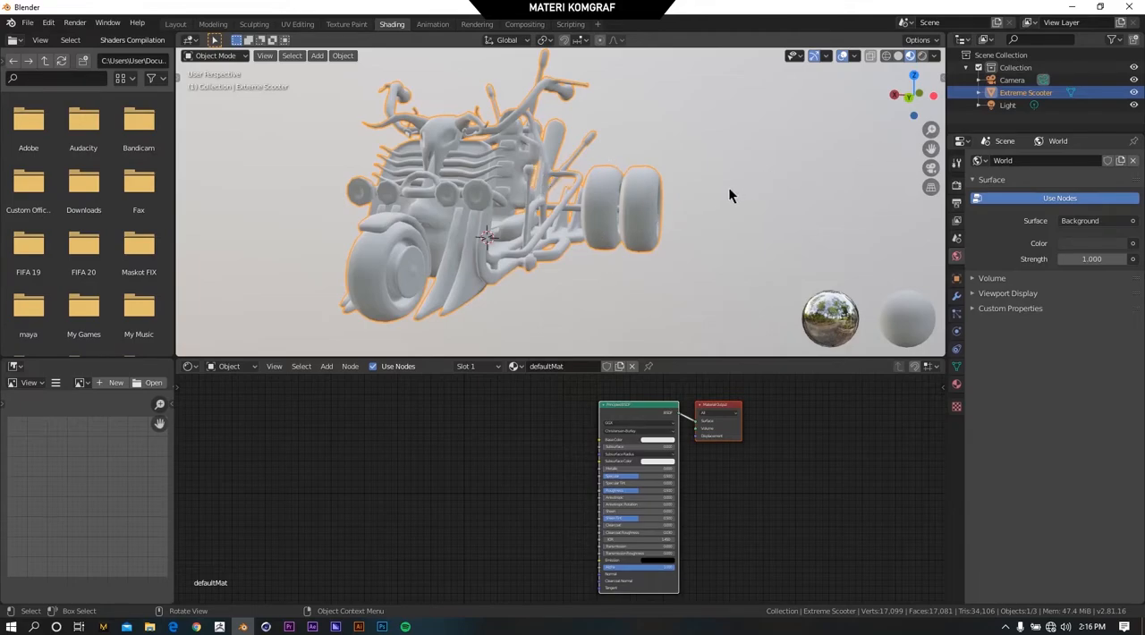
Set the 3D viewport shading to Rendered and view the scooter from its side.
left_click(923, 55)
middle_click_drag(568, 170, 525, 174)
key("z")
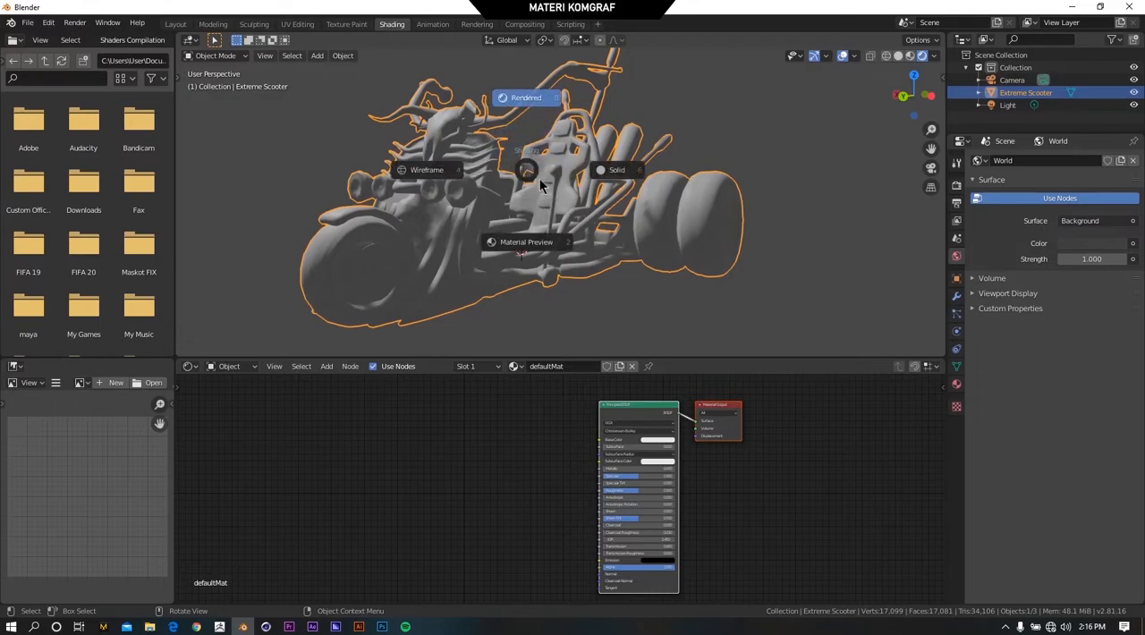
left_click(533, 97)
Add an Image Texture node to the defaultMat material and place it on the input side of the Principled BSDF.
scroll(483, 231, "down", 2)
scroll(483, 231, "up", 2)
middle_click_drag(650, 417, 616, 409)
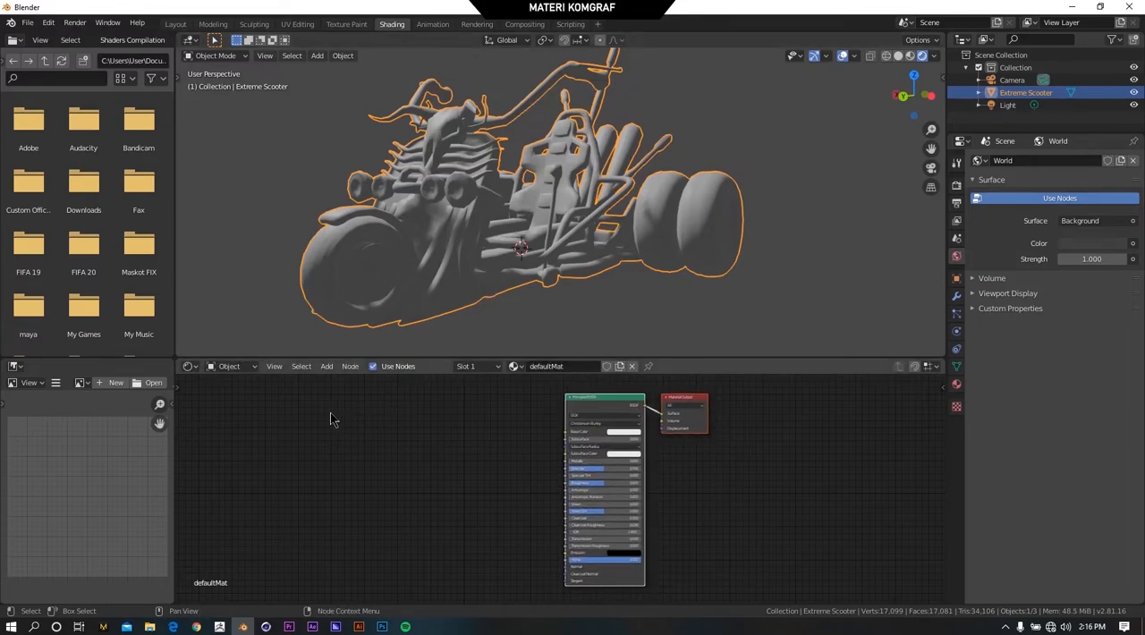
left_click(327, 367)
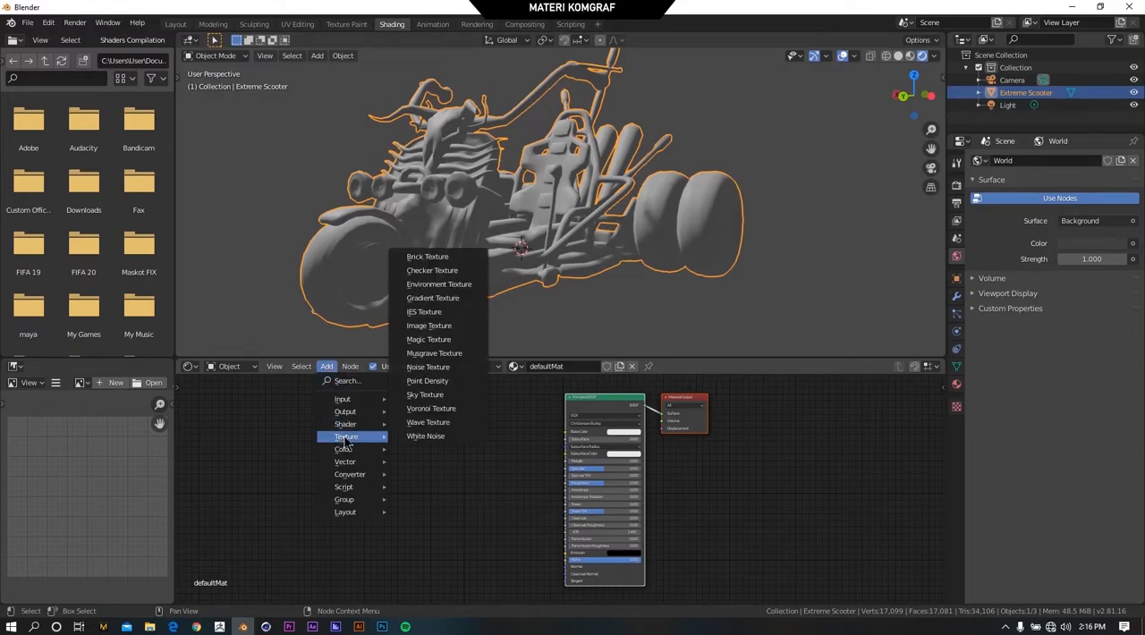
left_click(432, 327)
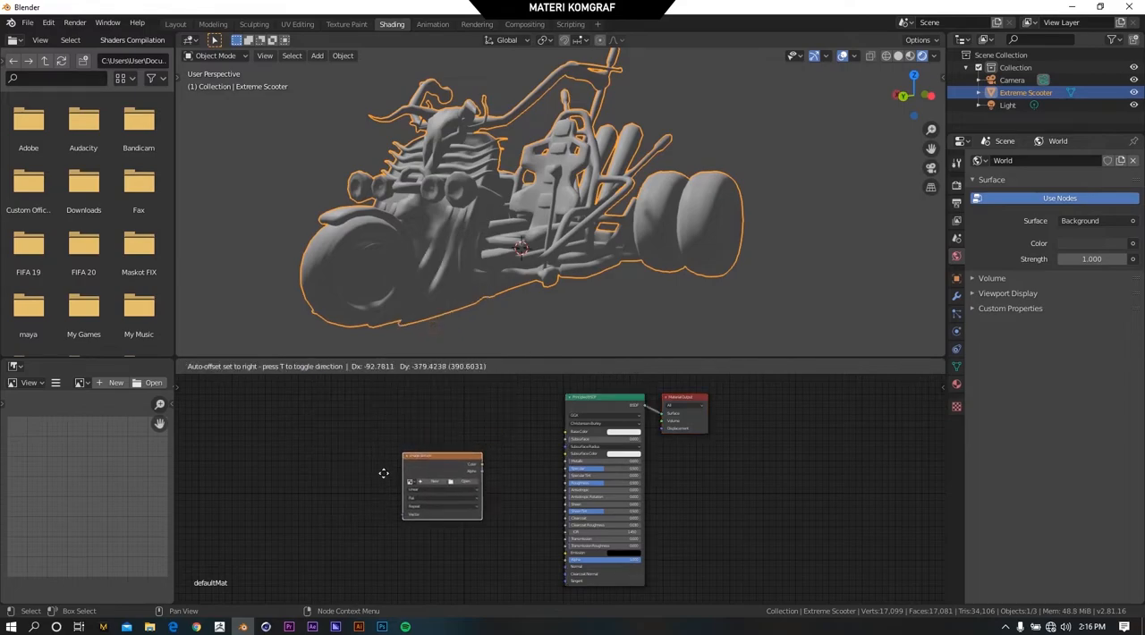
left_click(342, 416)
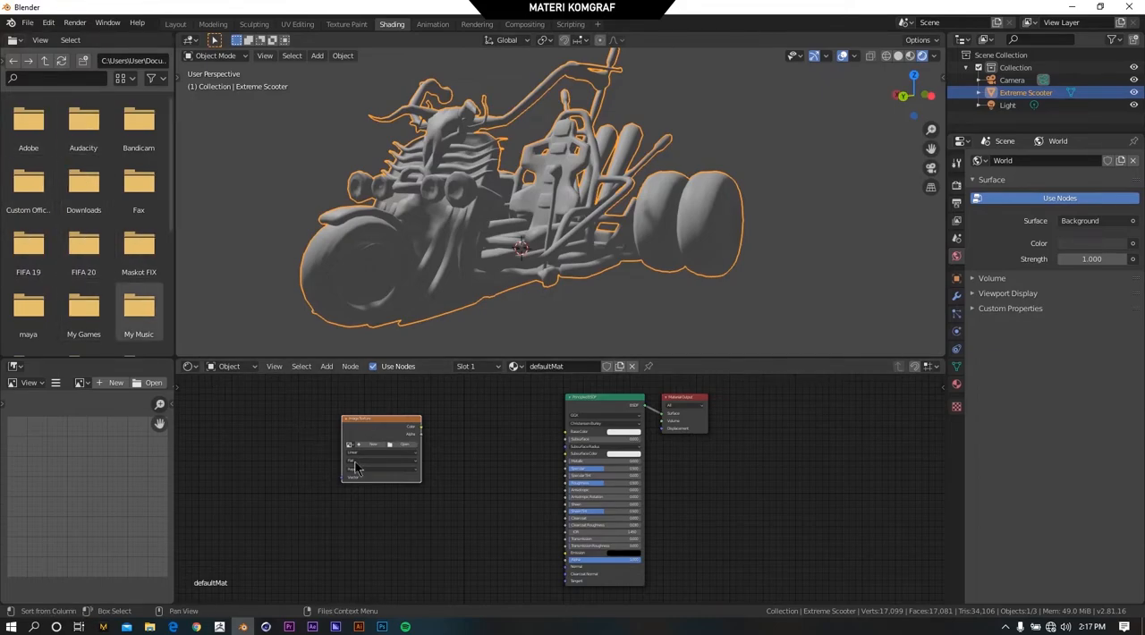
scroll(394, 459, "up", 2)
middle_click_drag(394, 459, 453, 474)
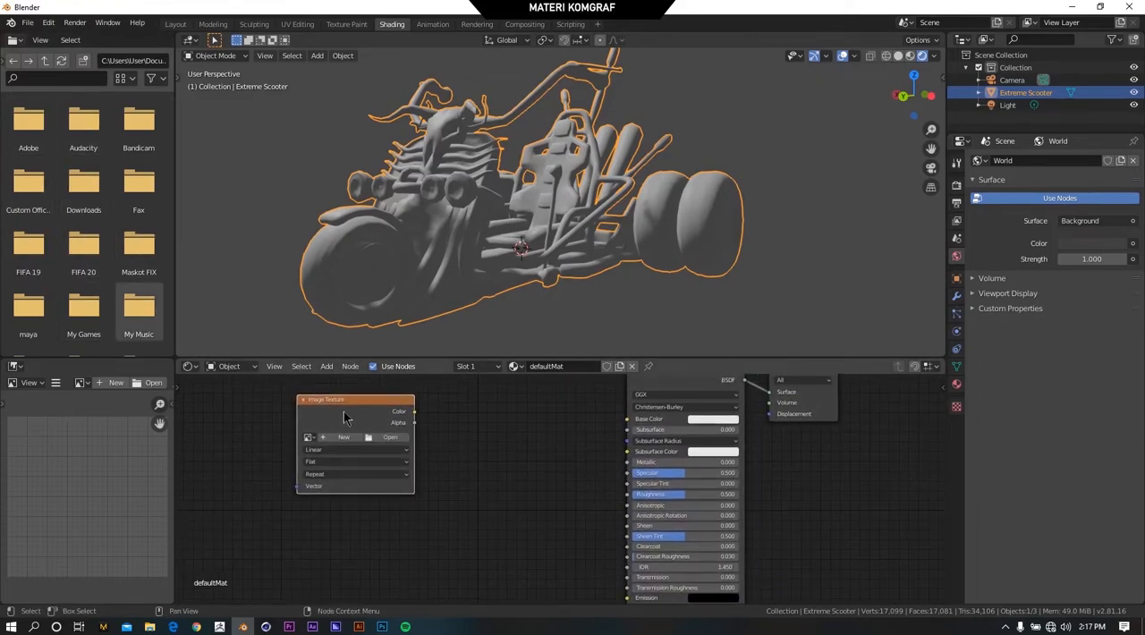
left_click_drag(371, 410, 404, 416)
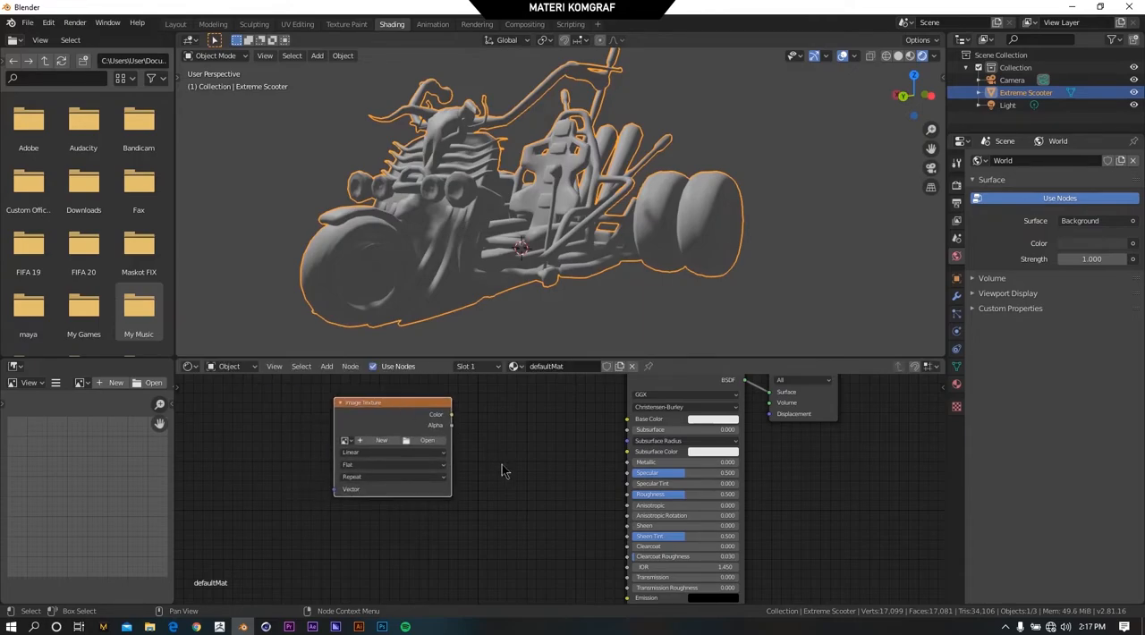
Load Extreme Scooter_Diffuse.jpg from D:\MATERI KOMGRAF\Extreme Scooter into the Image Texture node.
left_click(428, 440)
left_click(535, 119)
type("D:\\MATERI KOMGRAF\\Extreme Scooter")
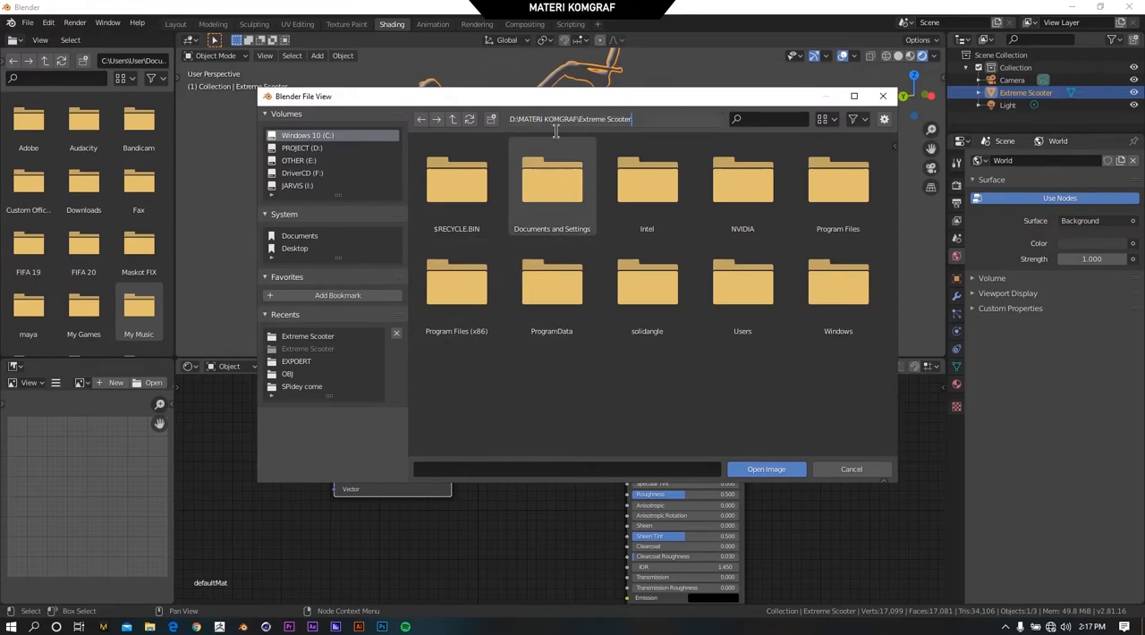
key("Return")
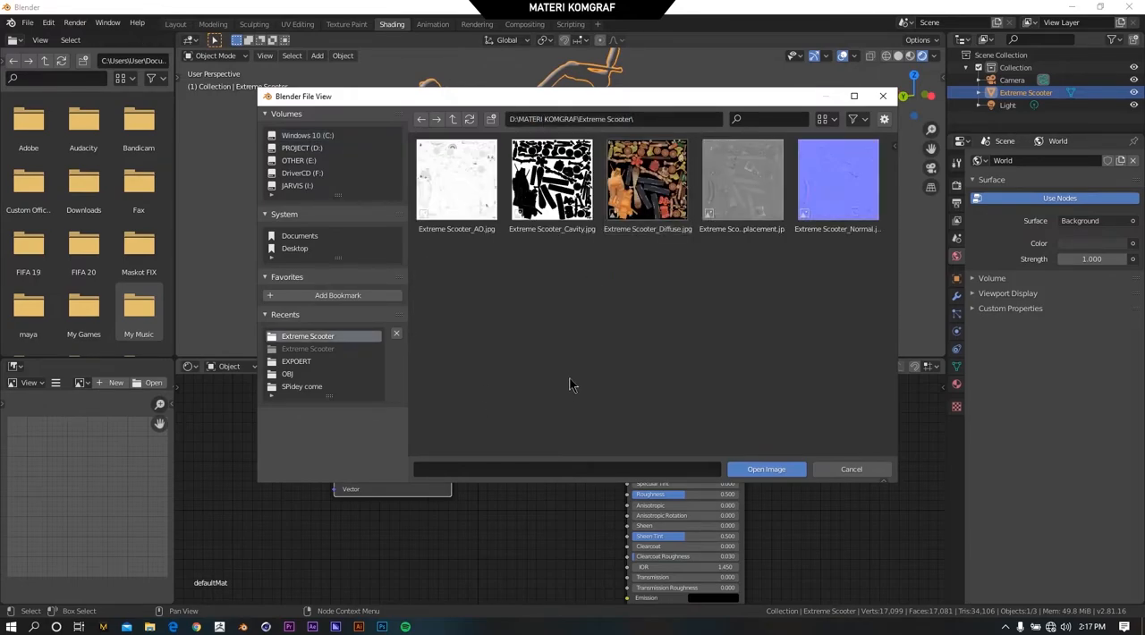
left_click(659, 198)
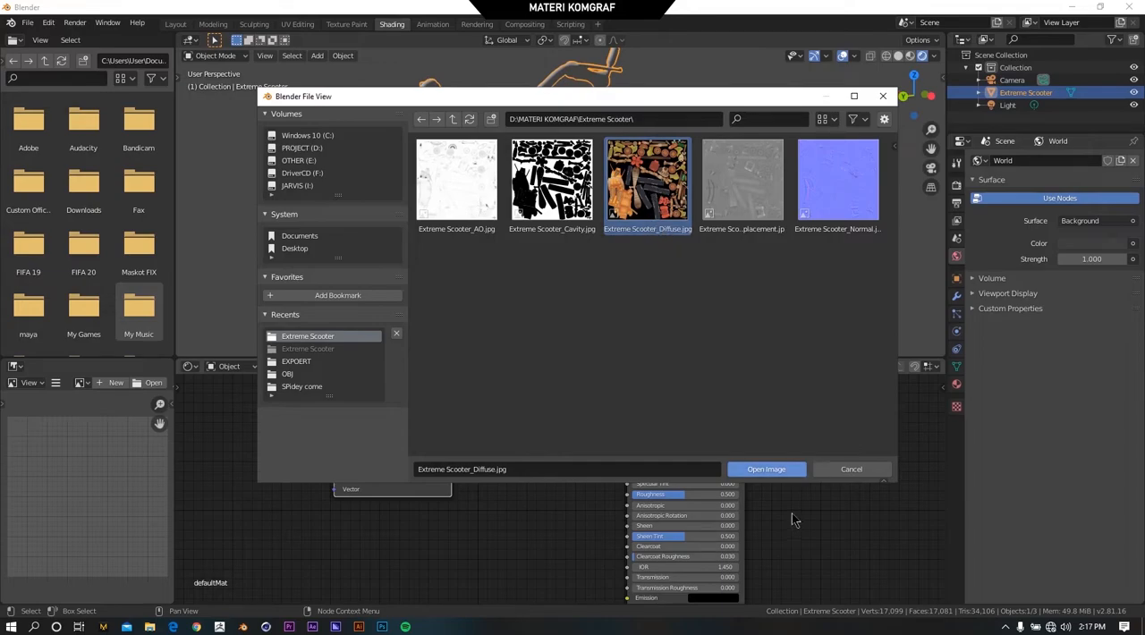
left_click(776, 474)
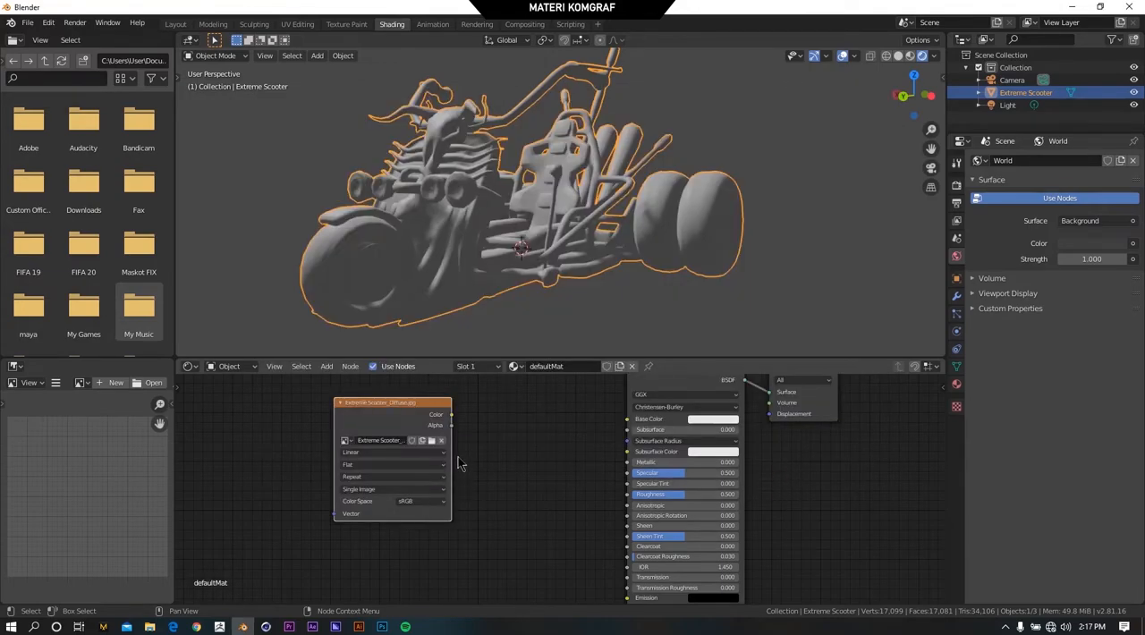
Connect the Color output of the Extreme Scooter_Diffuse.jpg node to the Base Color input of the Principled BSDF.
scroll(334, 458, "up", 1)
scroll(334, 458, "up", 2)
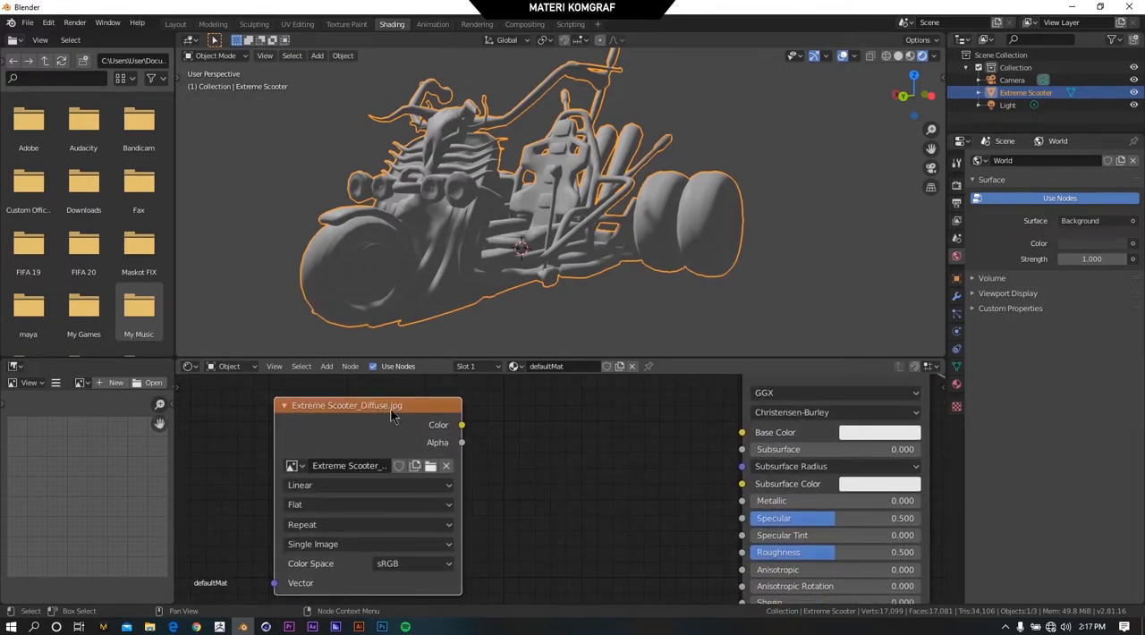
scroll(393, 420, "down", 4)
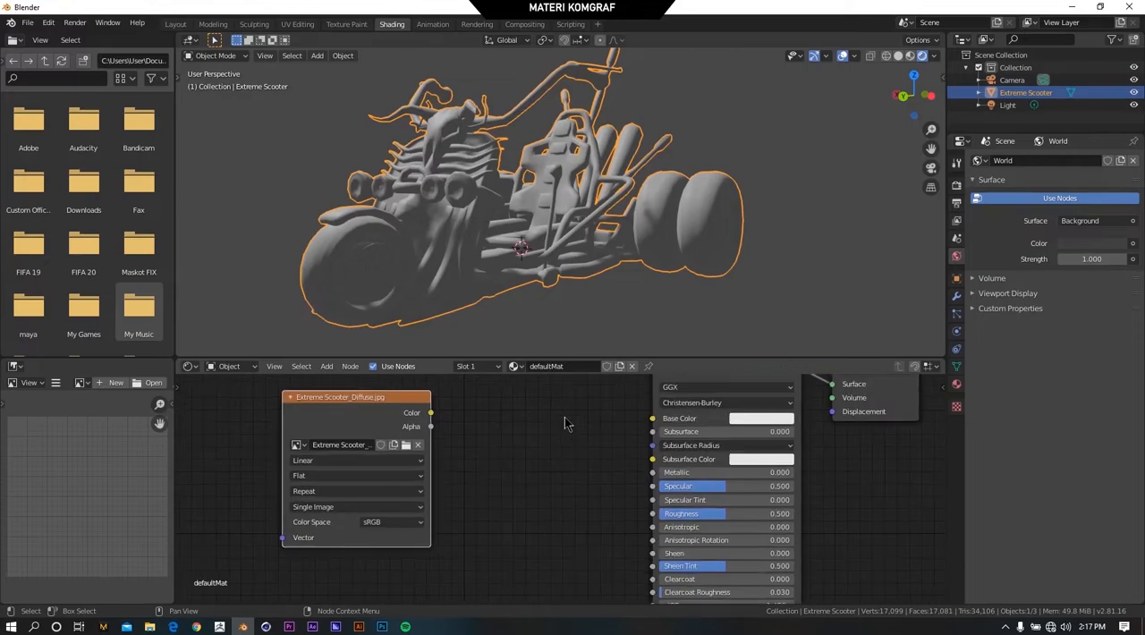
scroll(565, 424, "up", 3)
scroll(420, 438, "up", 3)
scroll(354, 448, "down", 2)
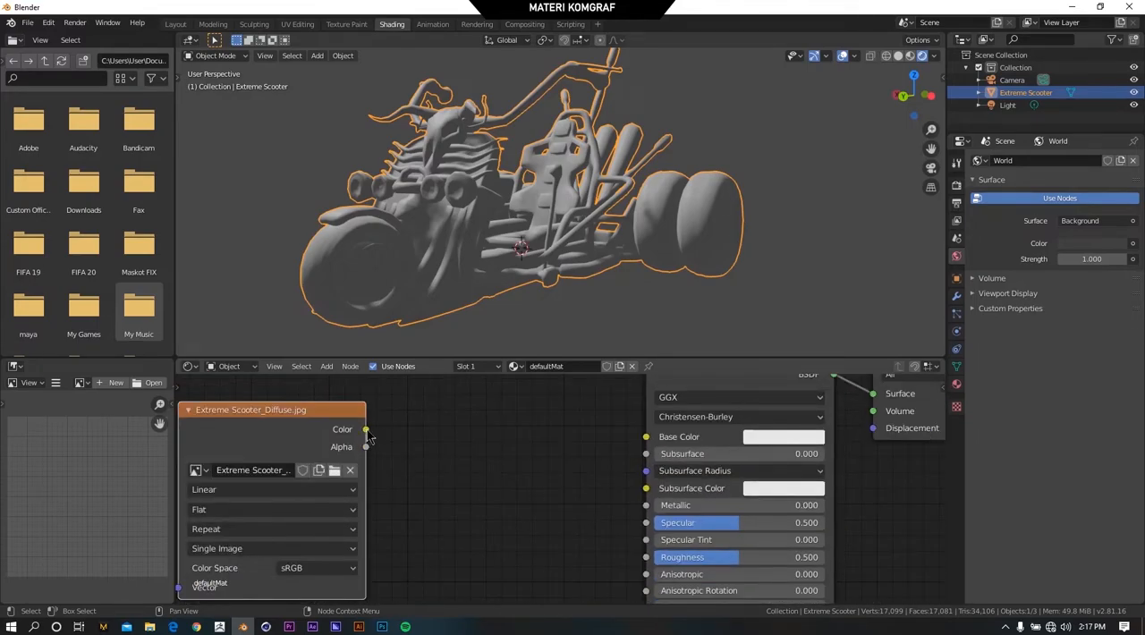
middle_click_drag(613, 504, 593, 489)
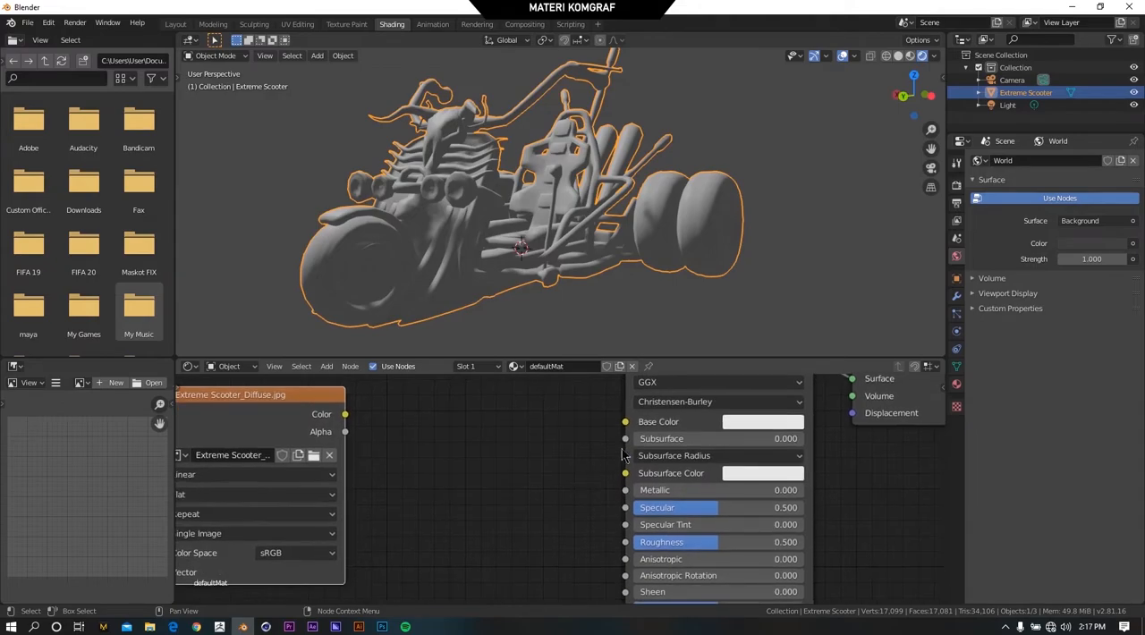
scroll(622, 436, "up", 1)
scroll(637, 525, "down", 2)
middle_click_drag(493, 443, 528, 453)
scroll(521, 430, "down", 2)
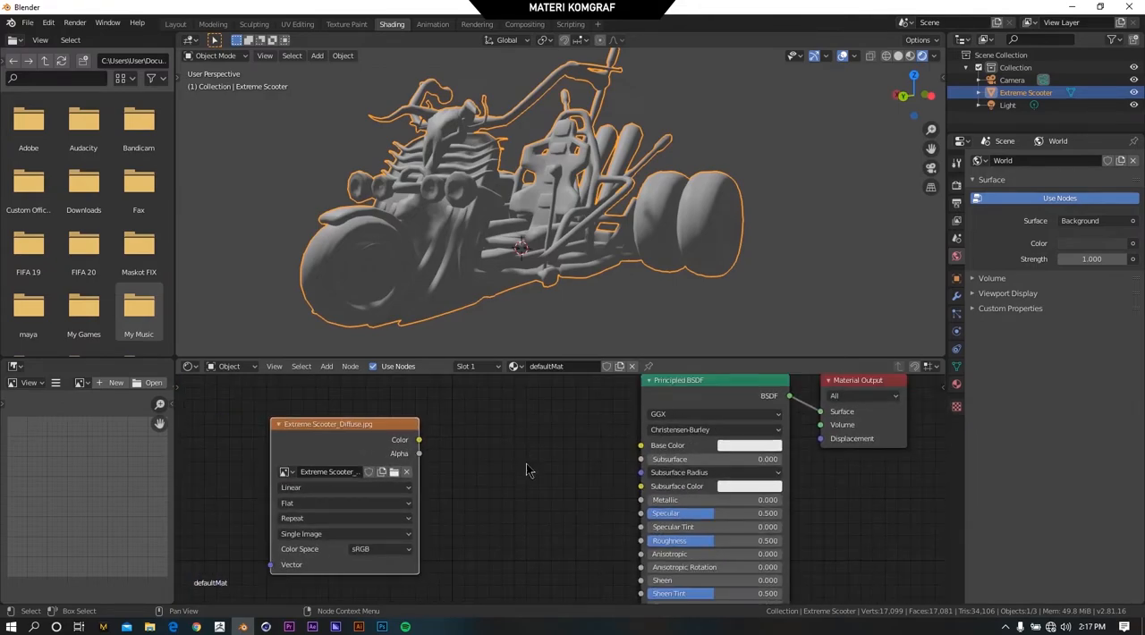
scroll(533, 473, "up", 3)
middle_click_drag(507, 448, 559, 444)
scroll(559, 443, "down", 4)
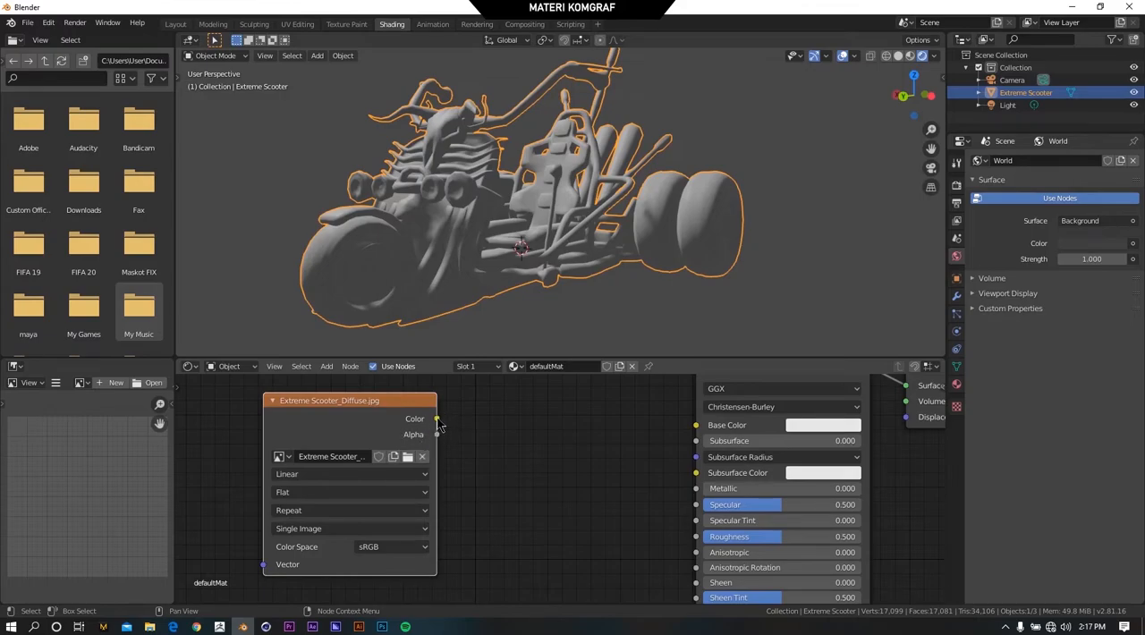
left_click_drag(437, 419, 703, 432)
middle_click_drag(552, 182, 510, 184)
Set the scene's render engine to Cycles and view the scooter from a slightly different angle.
left_click(956, 185)
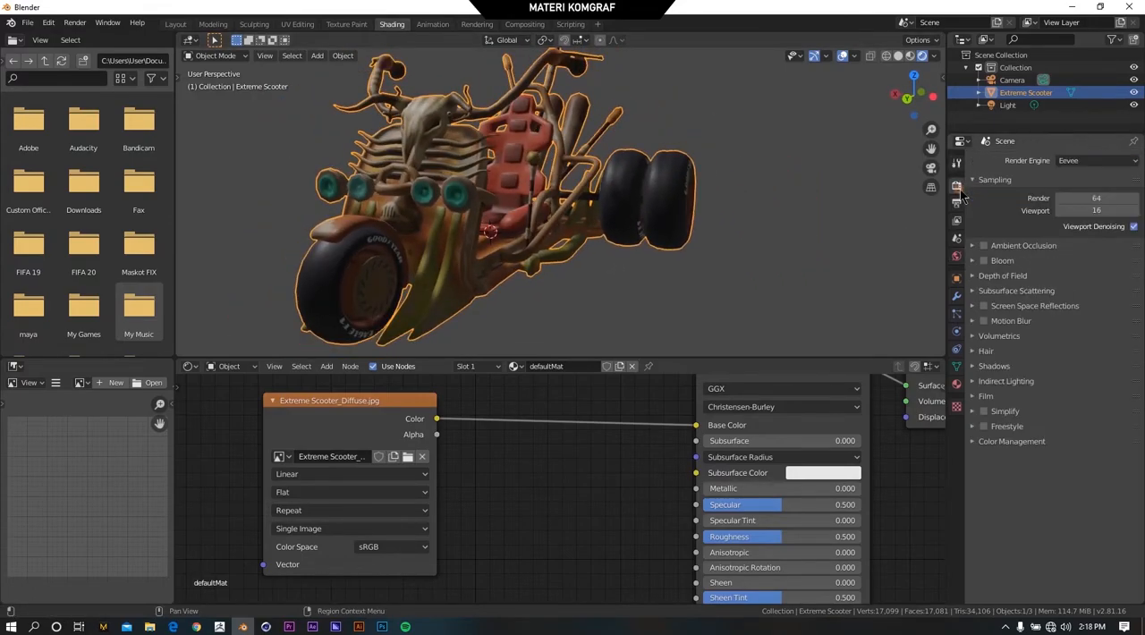
left_click(1083, 162)
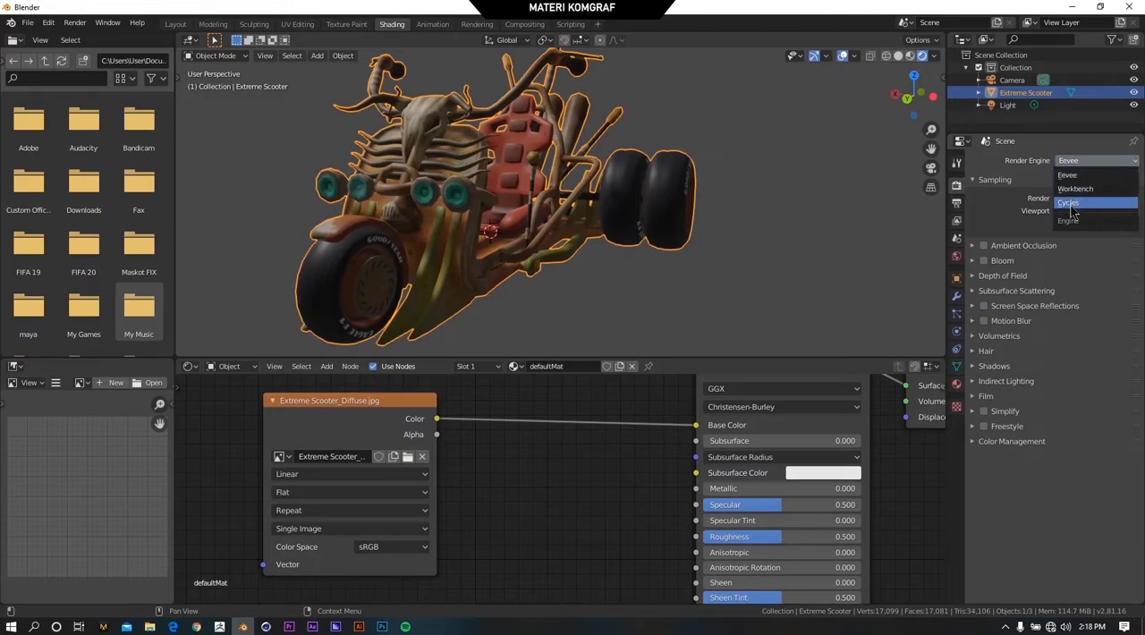
left_click(1072, 204)
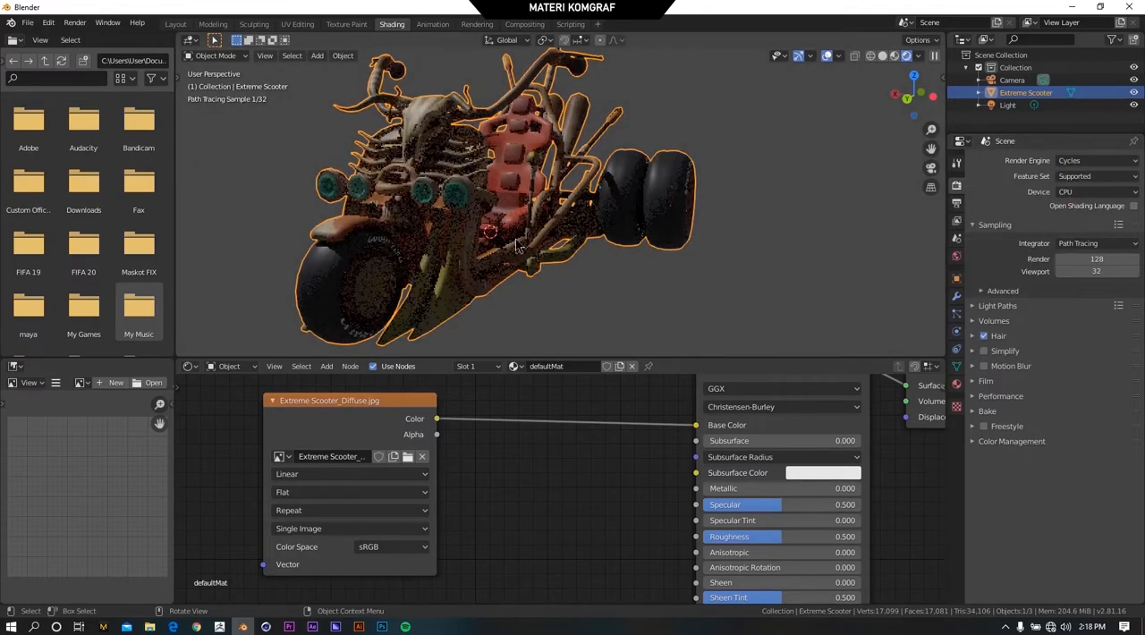
middle_click_drag(460, 234, 438, 206)
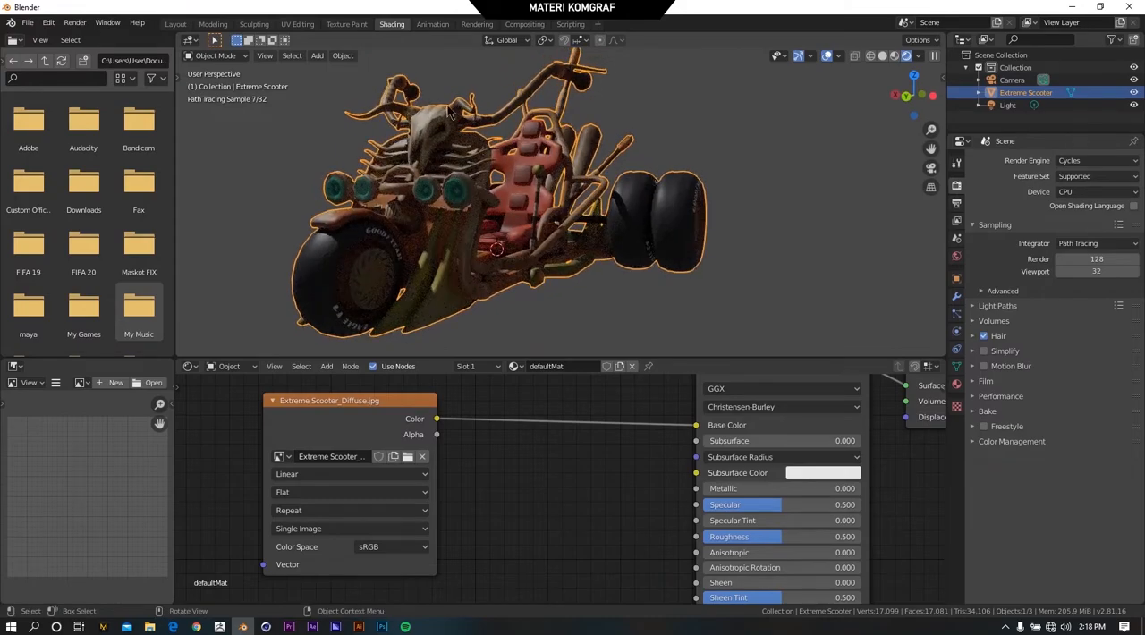
middle_click_drag(450, 112, 483, 125)
Switch the render engine to Eevee and back to Cycles to compare the scooter's rendering.
left_click(1096, 160)
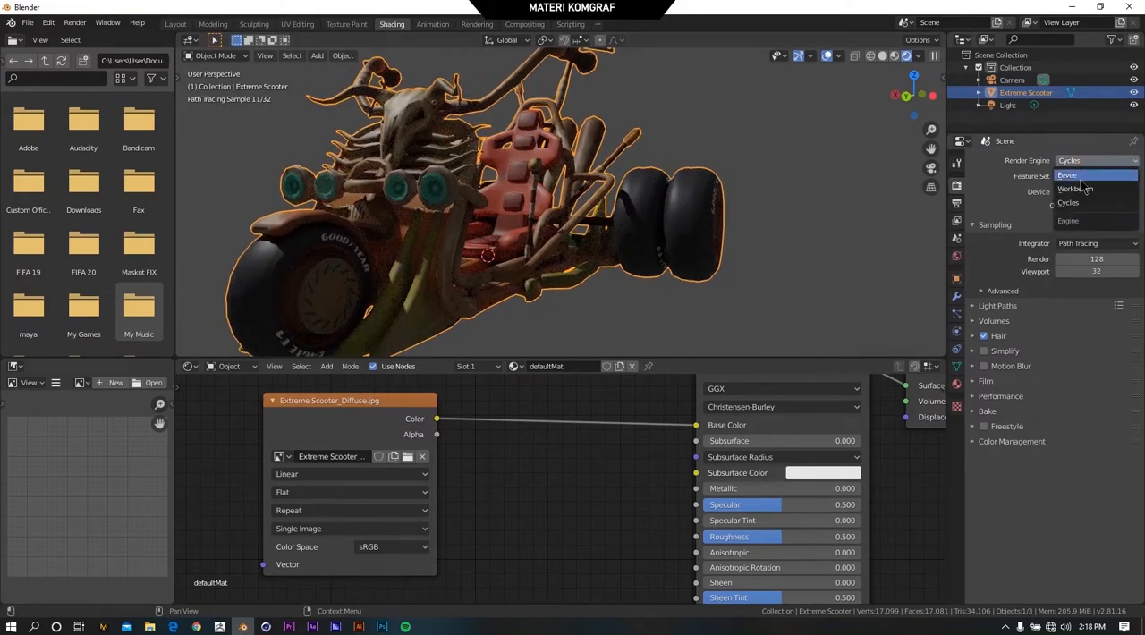
left_click(1073, 176)
middle_click_drag(394, 192, 639, 104)
left_click(1085, 161)
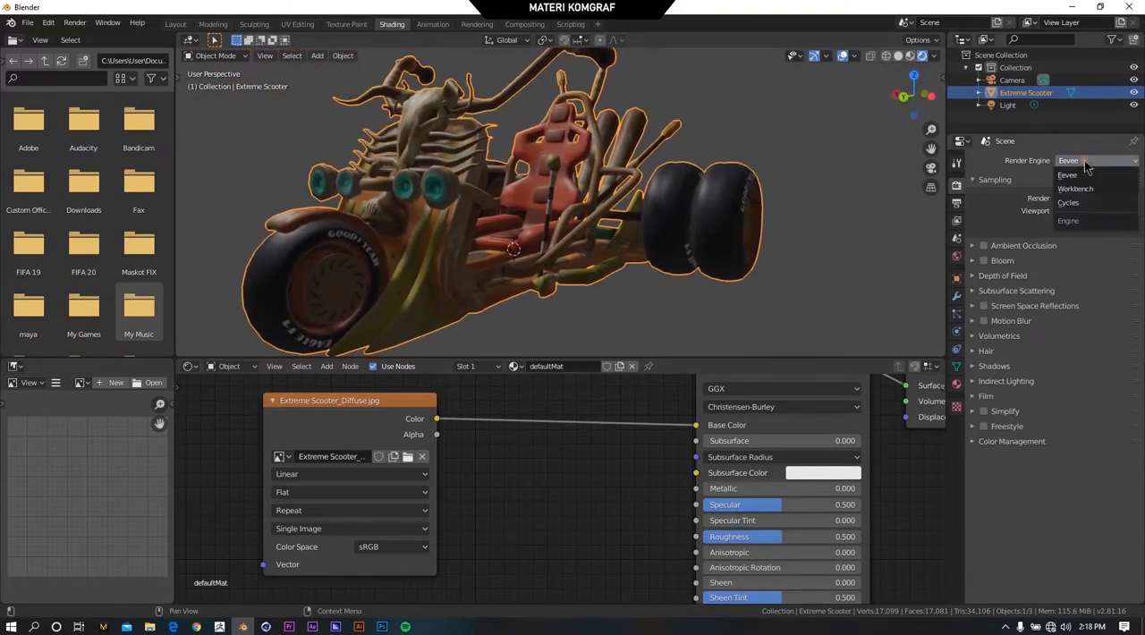
left_click(1069, 202)
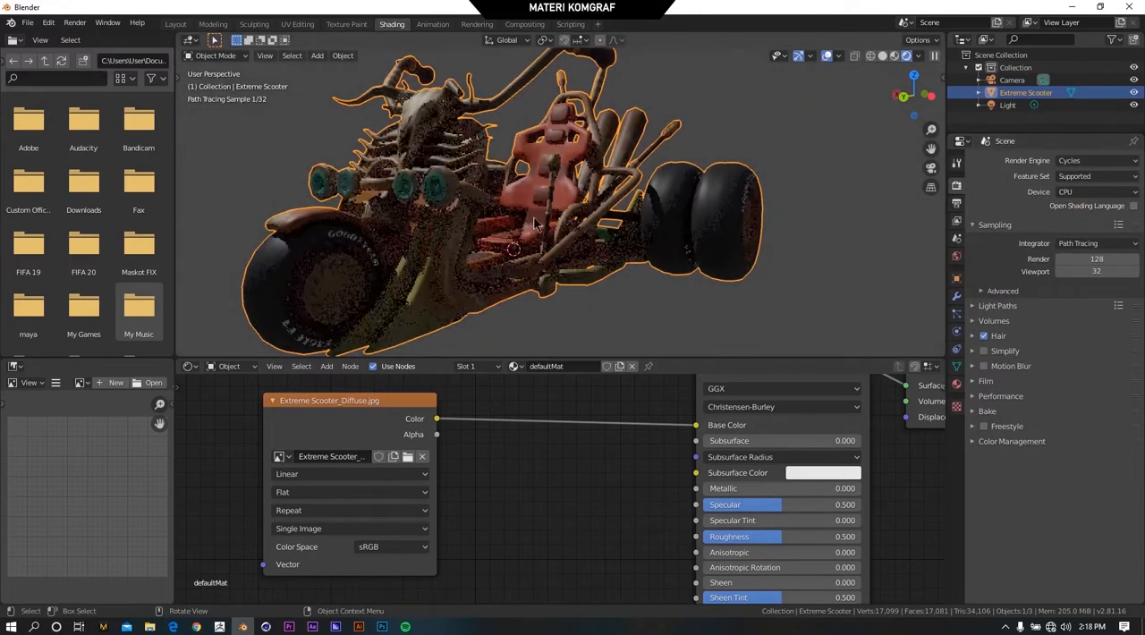
middle_click_drag(498, 213, 512, 195)
scroll(512, 195, "down", 1)
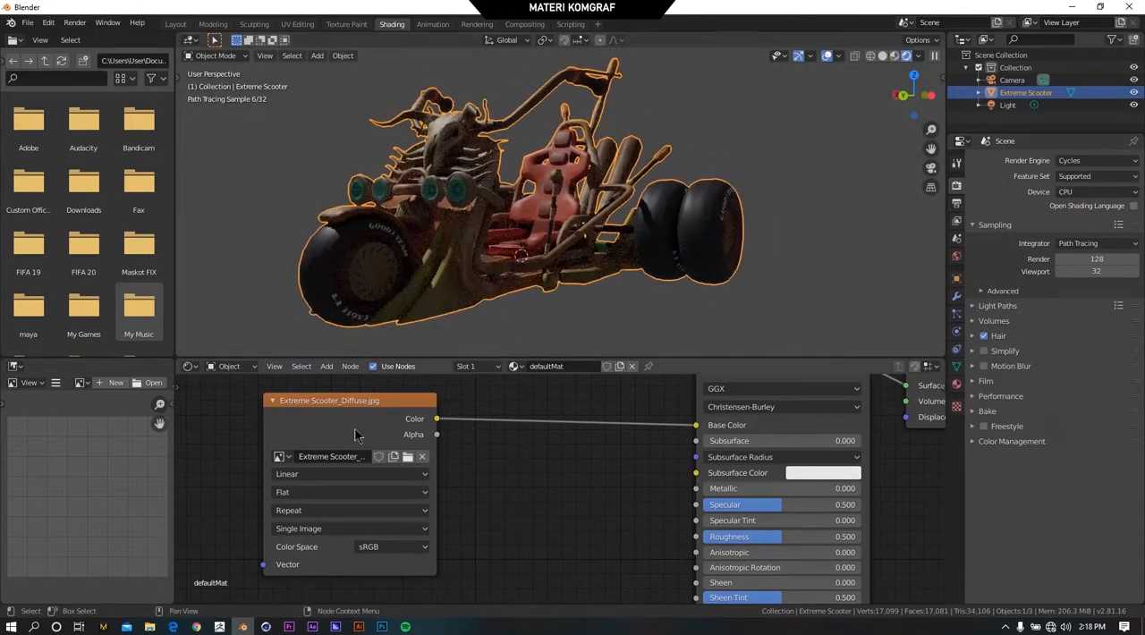
Duplicate the Extreme Scooter_Diffuse.jpg texture node and place the copy directly below the original.
scroll(490, 436, "down", 3)
left_click_drag(490, 436, 460, 404)
scroll(531, 453, "up", 2)
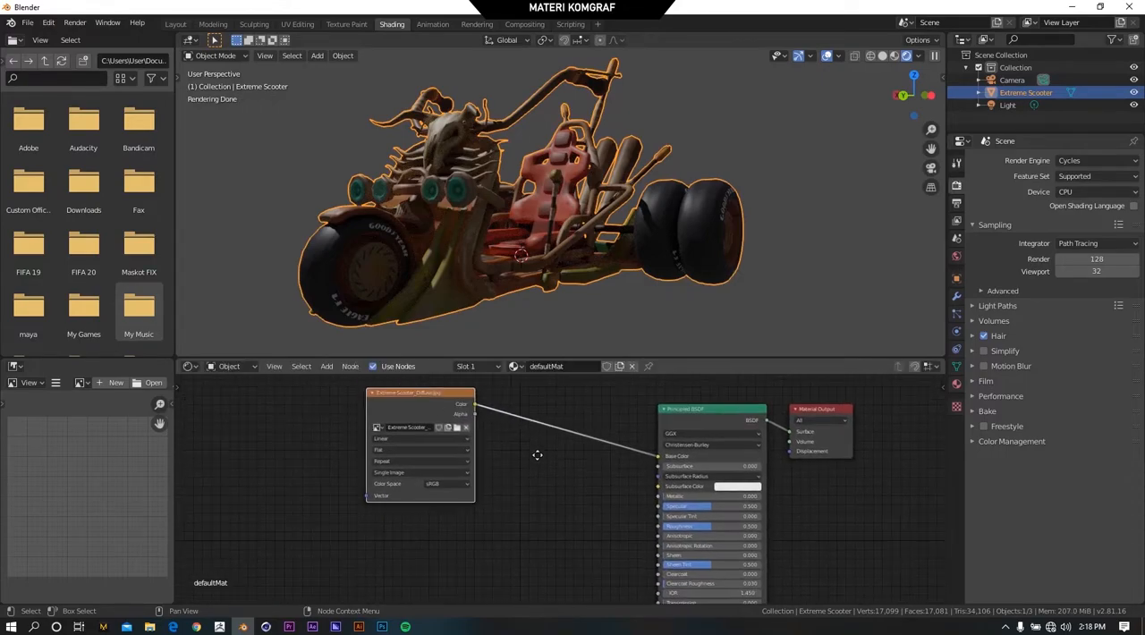
scroll(481, 408, "down", 2)
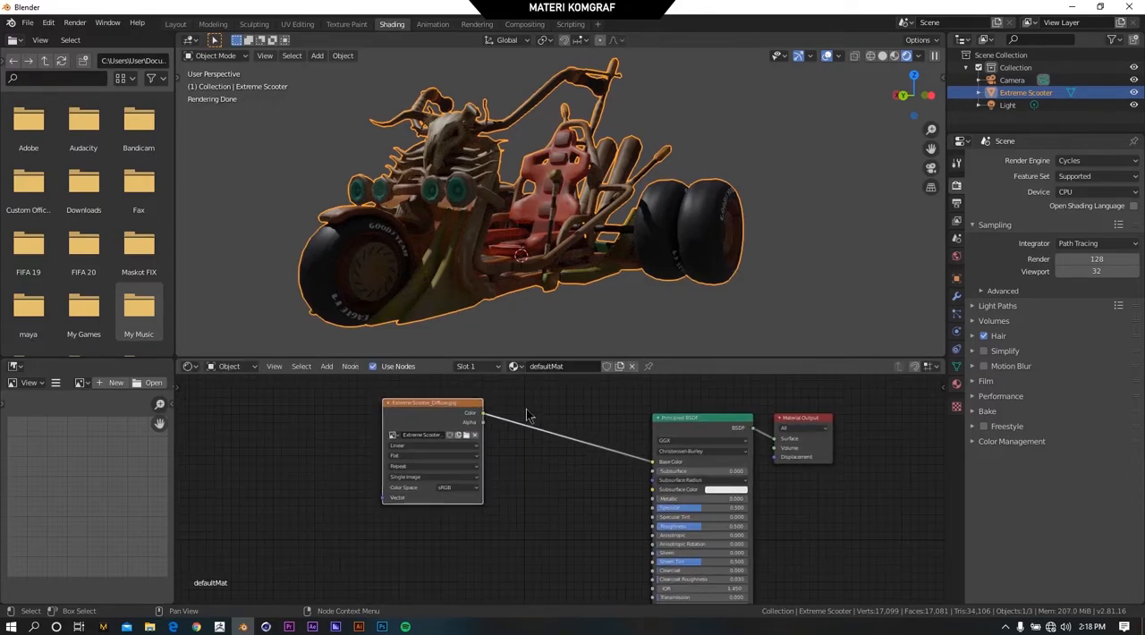
left_click_drag(460, 402, 432, 403)
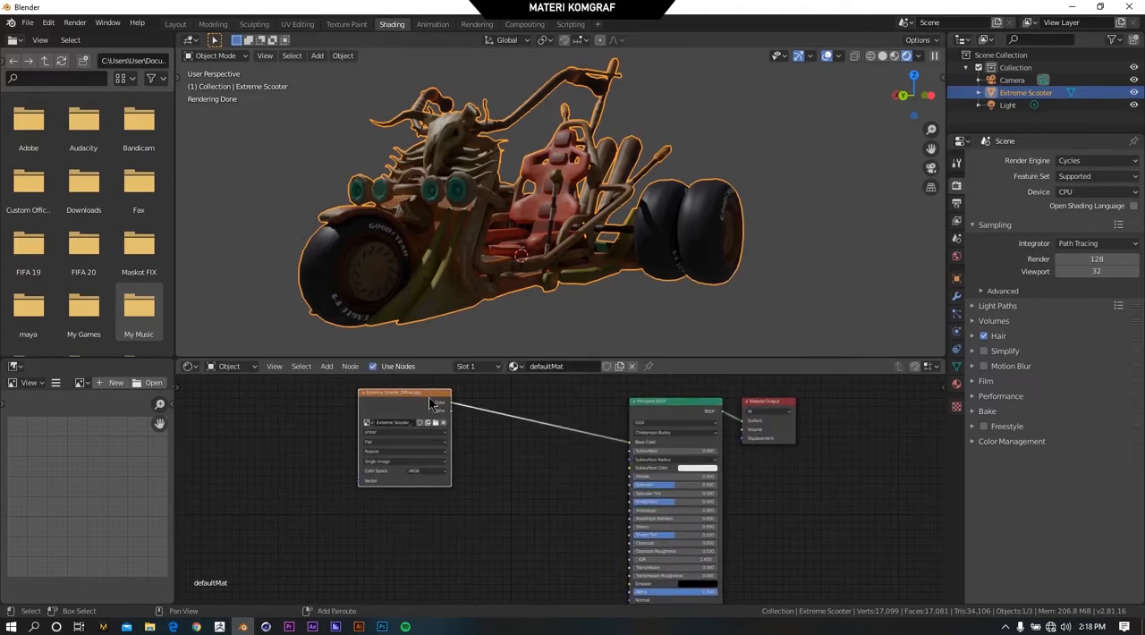
key("shift+d")
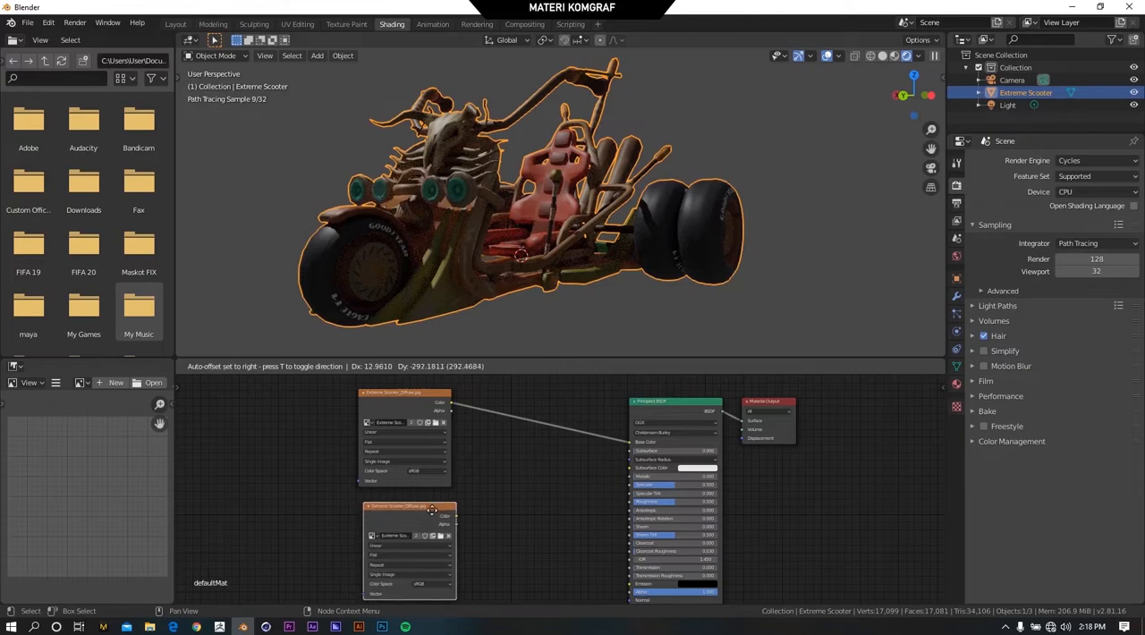
left_click(460, 523)
Load Extreme Scooter_Normal.jpg from D:\MATERI KOMGRAF\Extreme Scooter into the duplicated Image Texture node.
scroll(459, 523, "up", 5)
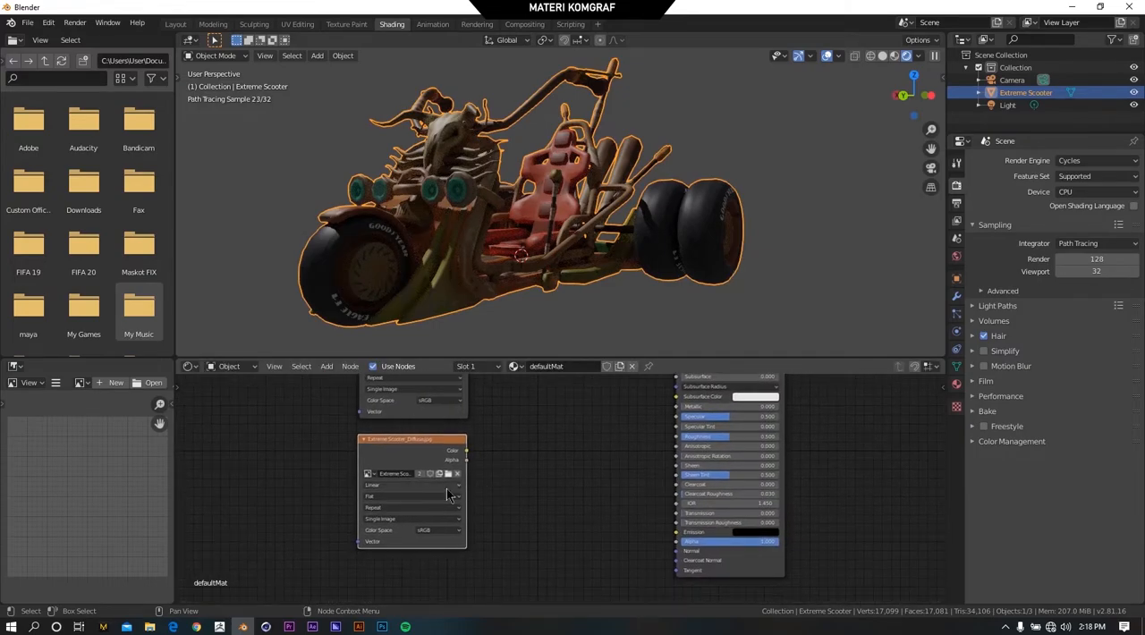
scroll(426, 485, "up", 1)
middle_click_drag(435, 484, 518, 436)
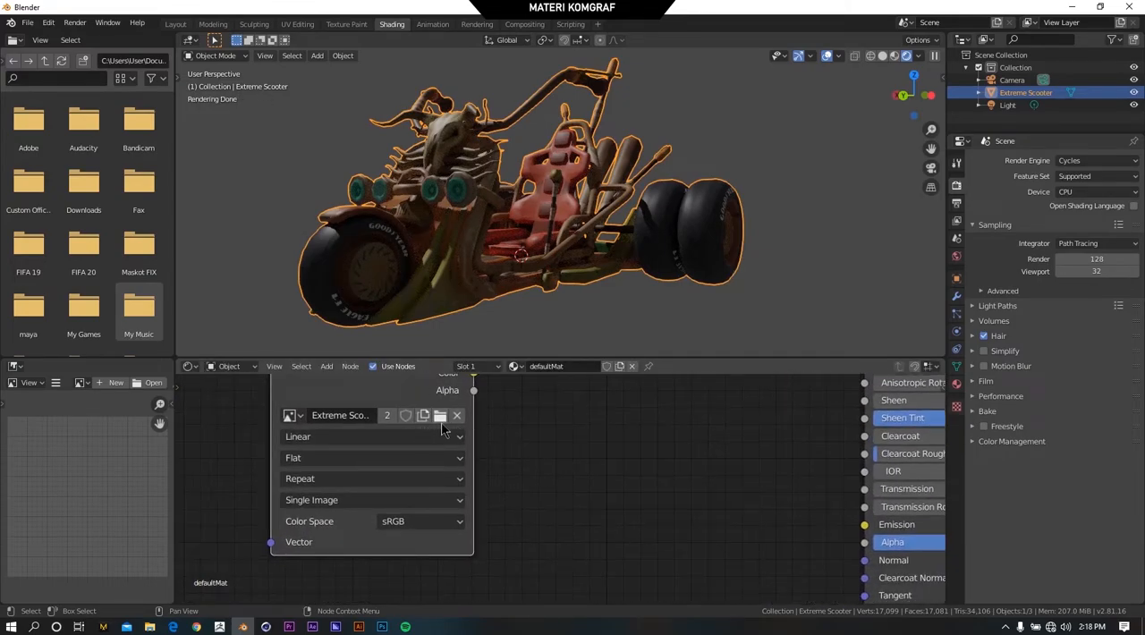
left_click(440, 416)
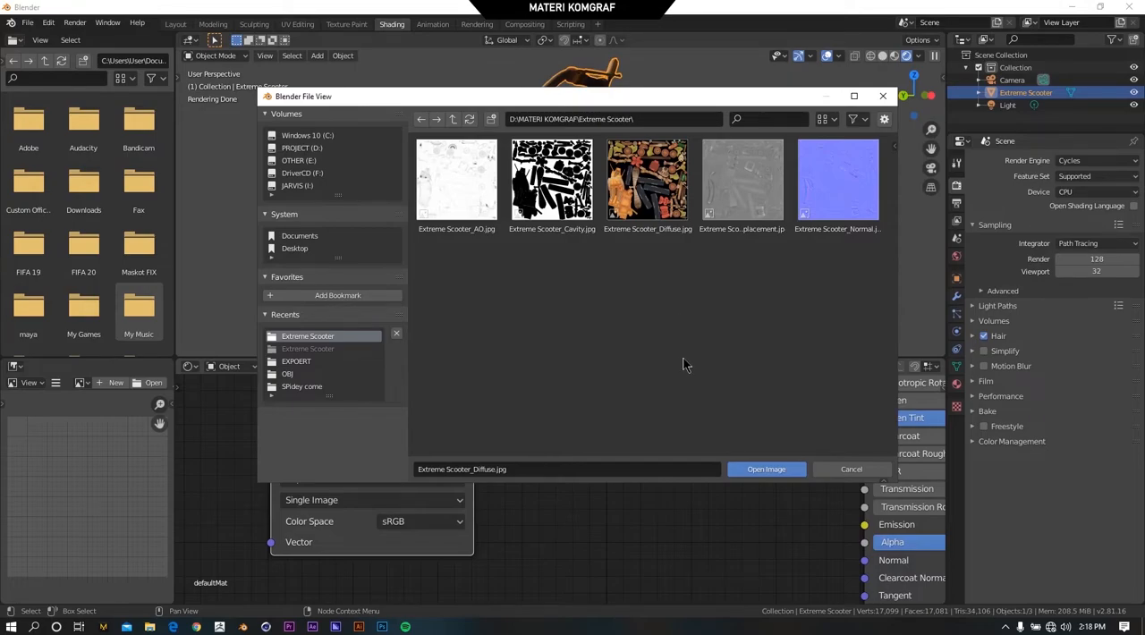
left_click(848, 207)
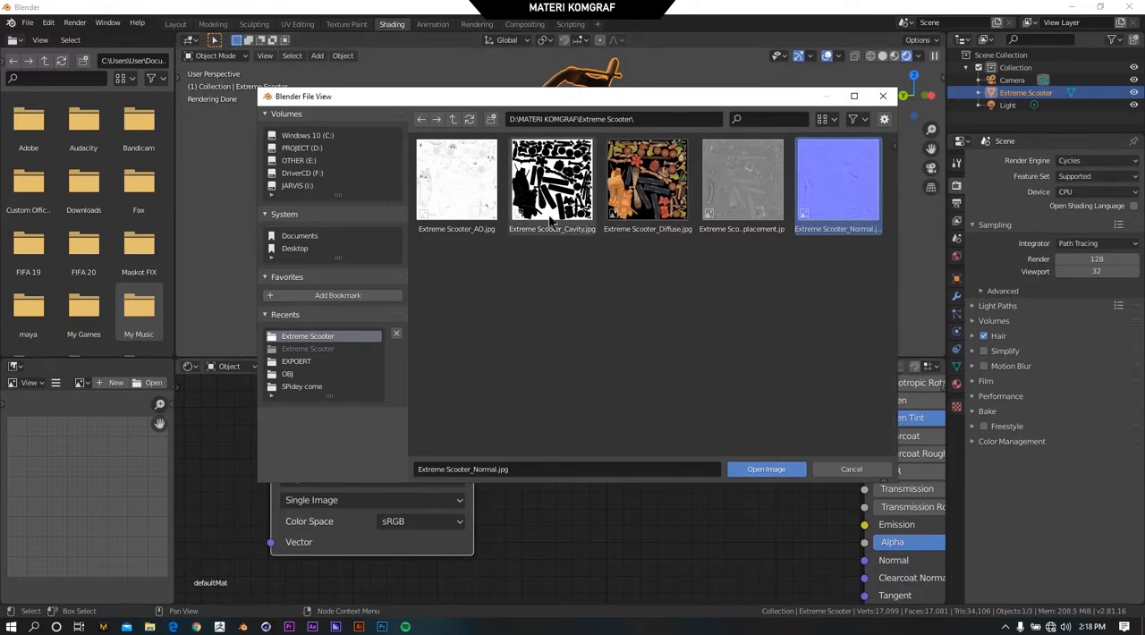
left_click(768, 469)
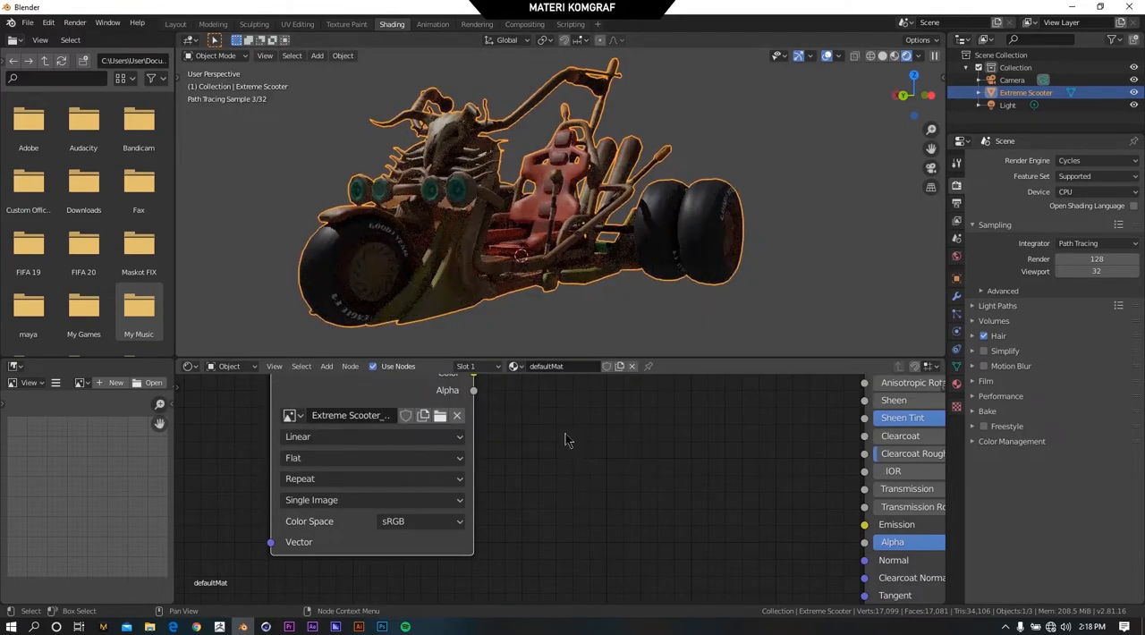
Try linking the Extreme Scooter_Normal.jpg node's Color output directly to the Principled BSDF's Normal input, inspect the scooter, and remove the link.
scroll(540, 436, "down", 5)
scroll(502, 455, "up", 3)
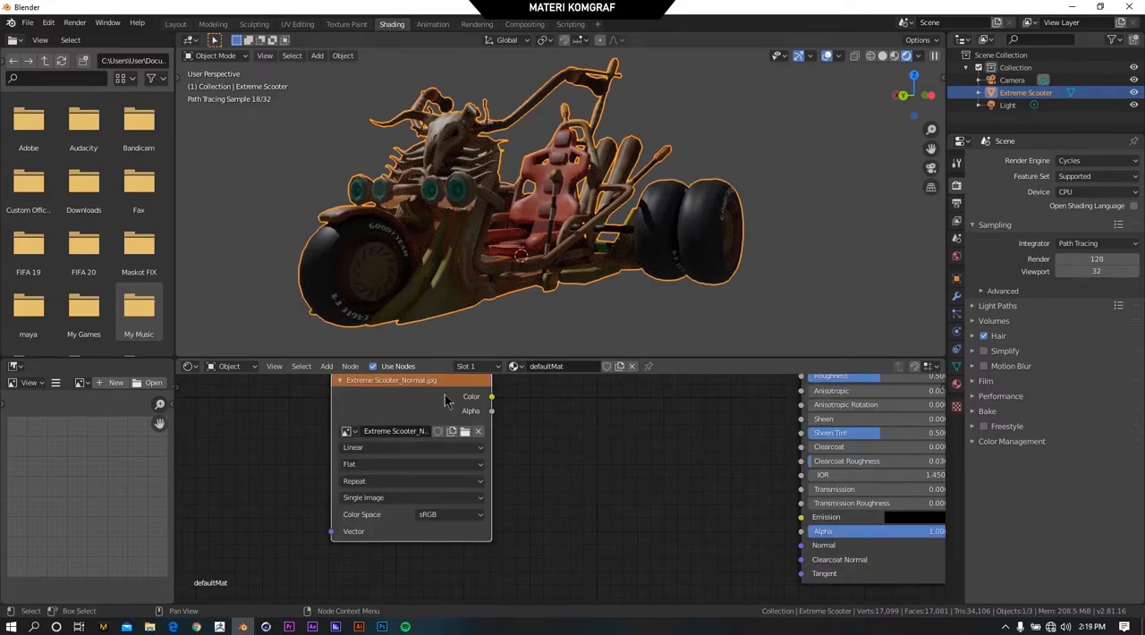
scroll(528, 415, "down", 1)
left_click_drag(484, 402, 491, 506)
scroll(554, 433, "down", 4)
scroll(522, 559, "up", 8)
middle_click_drag(540, 497, 383, 432)
scroll(832, 510, "up", 1)
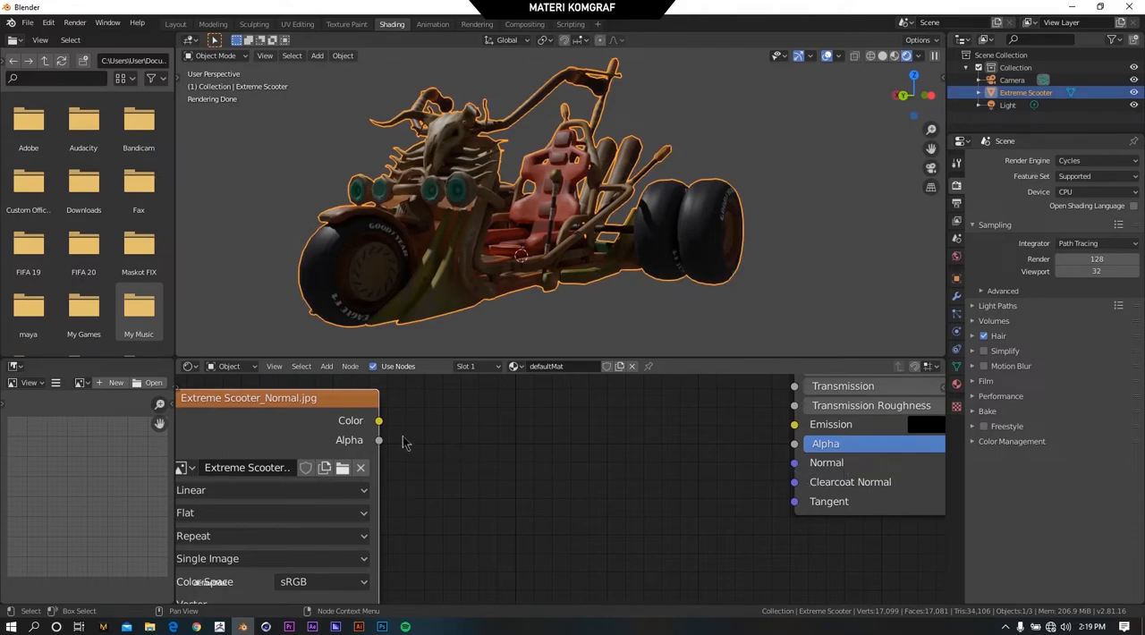
left_click_drag(380, 425, 809, 467)
scroll(537, 215, "up", 5)
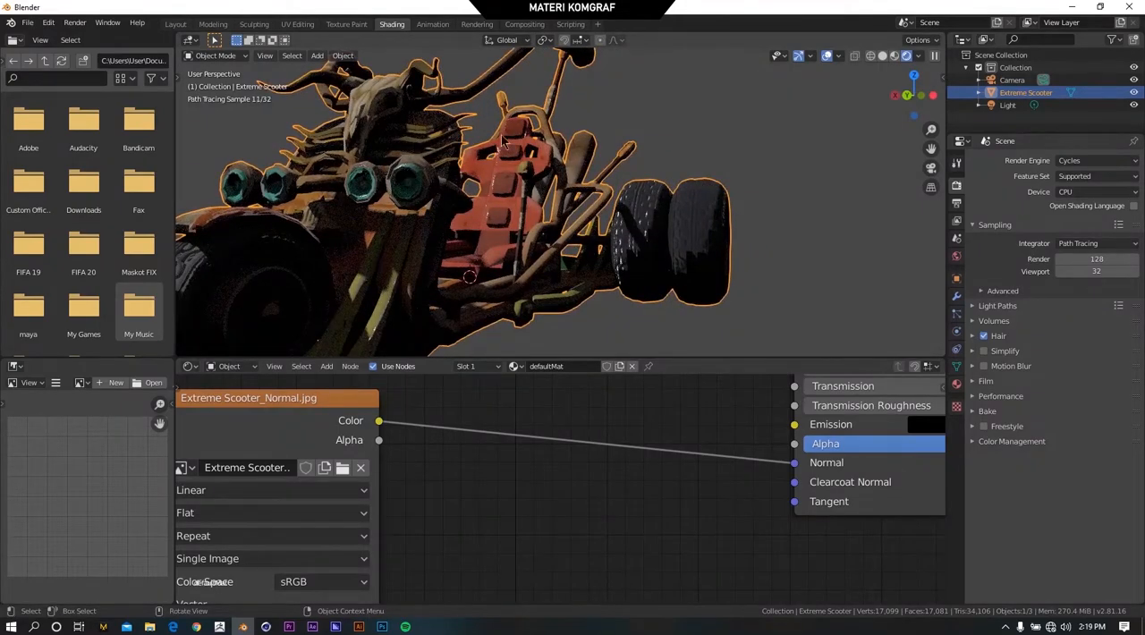
scroll(504, 143, "down", 5)
left_click_drag(796, 467, 447, 438)
Add a Normal Map vector node between the Extreme Scooter_Normal.jpg node and the Principled BSDF.
scroll(436, 431, "down", 2)
left_click_drag(348, 432, 336, 423)
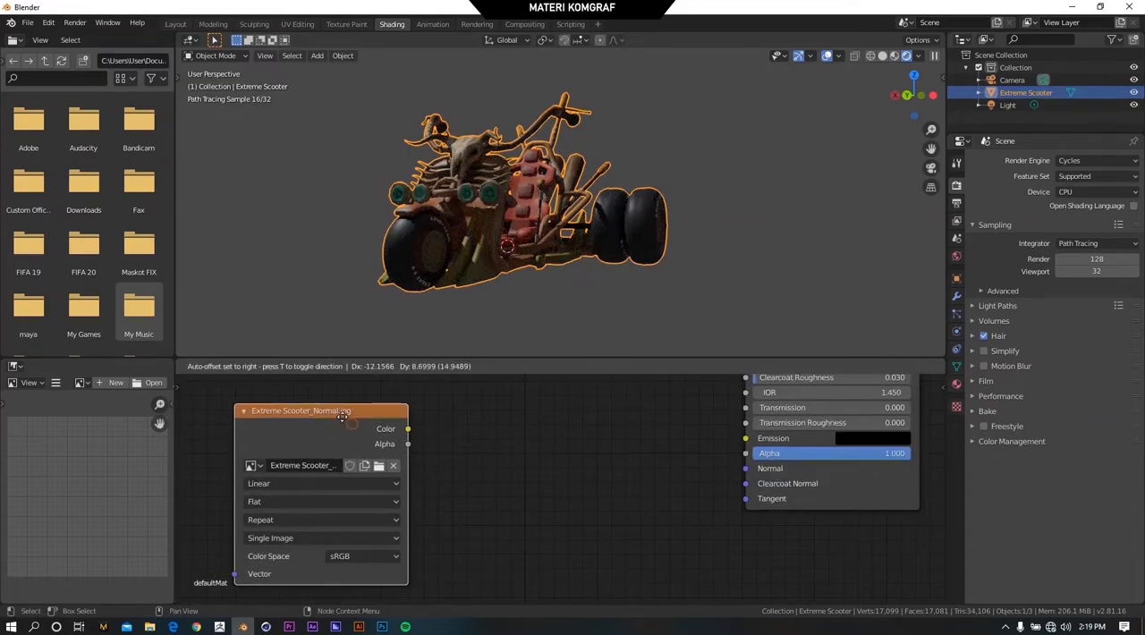
left_click(327, 366)
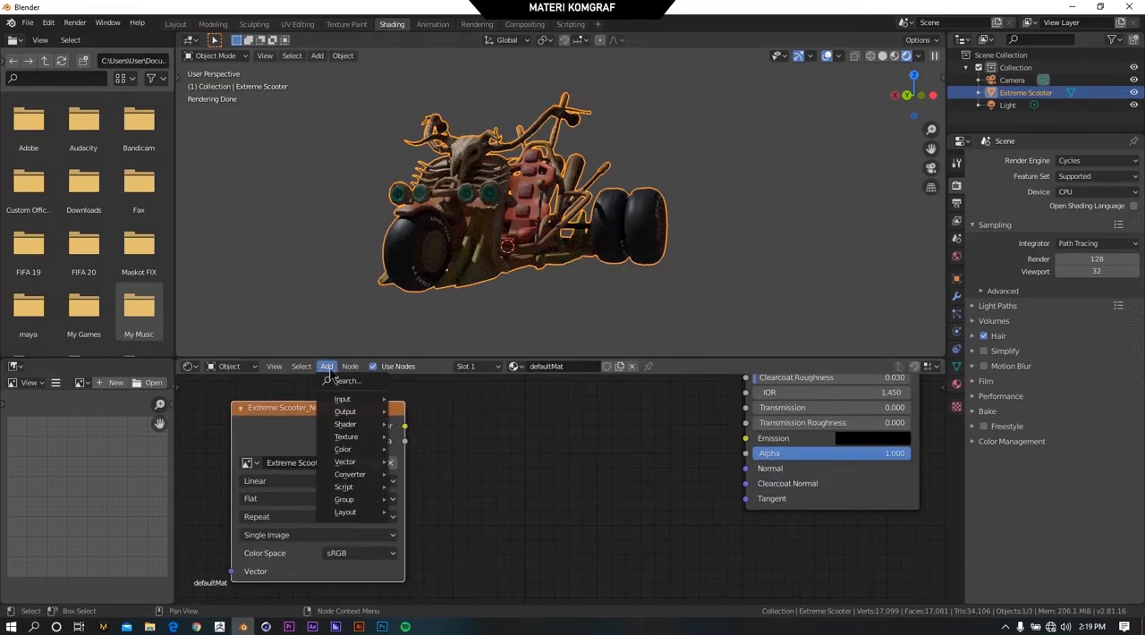
mouse_move(350, 463)
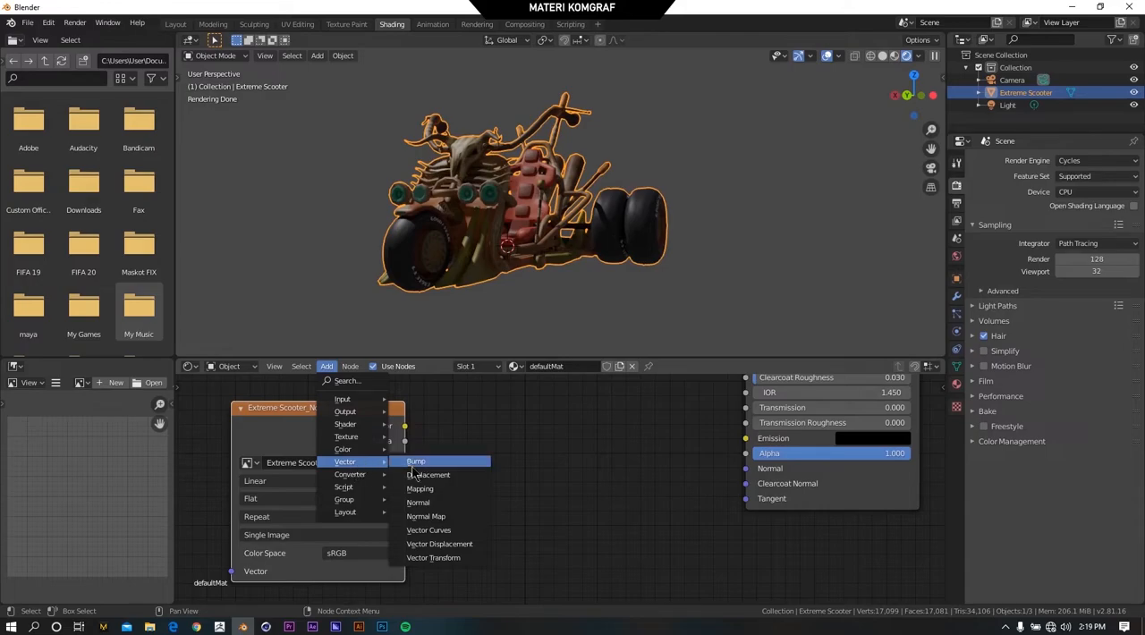
left_click(452, 524)
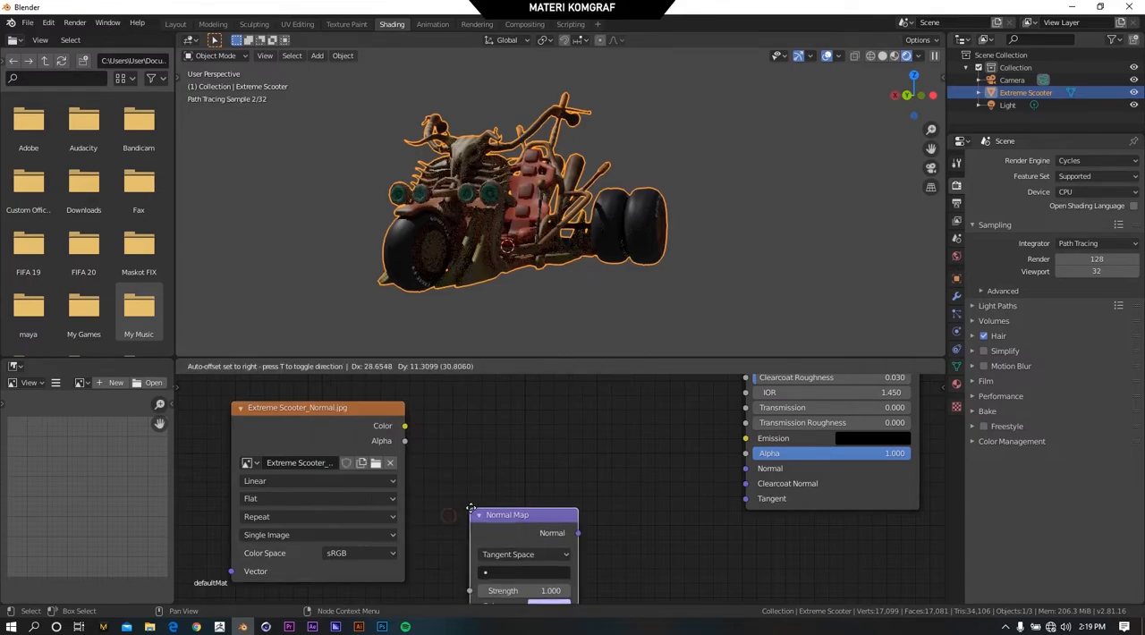
left_click(528, 436)
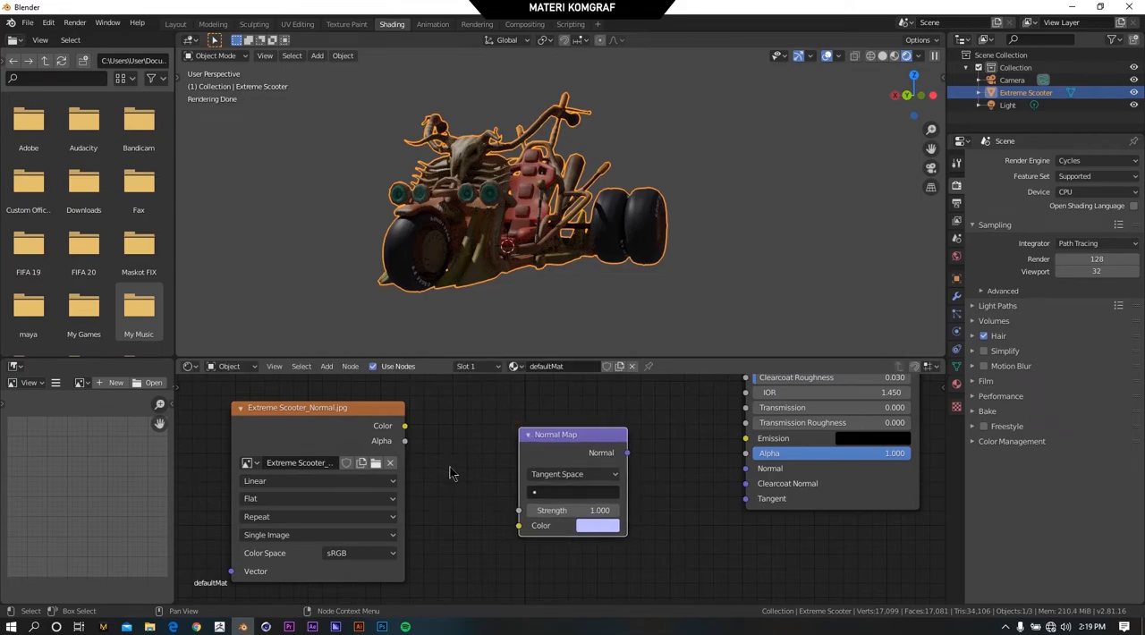
Connect the normal texture's Color output to the Normal Map's Color input, and its Normal output to the Principled BSDF's Normal input.
left_click_drag(406, 428, 521, 529)
left_click_drag(628, 453, 748, 470)
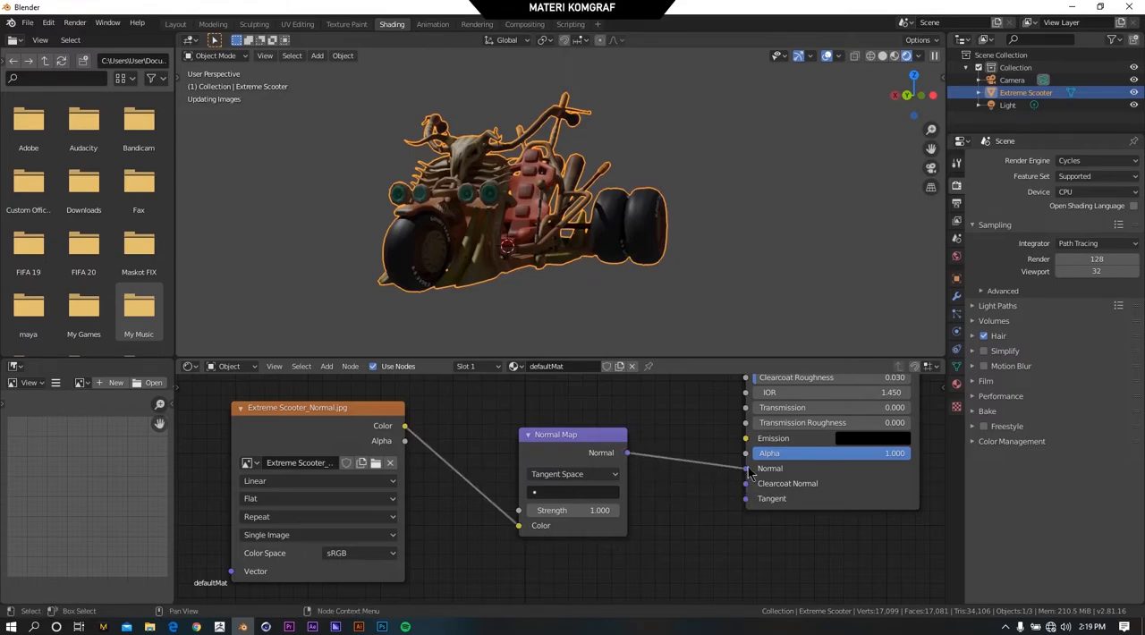
mouse_move(614, 289)
middle_mouse_down()
mouse_move(481, 216)
mouse_move(501, 207)
middle_mouse_up()
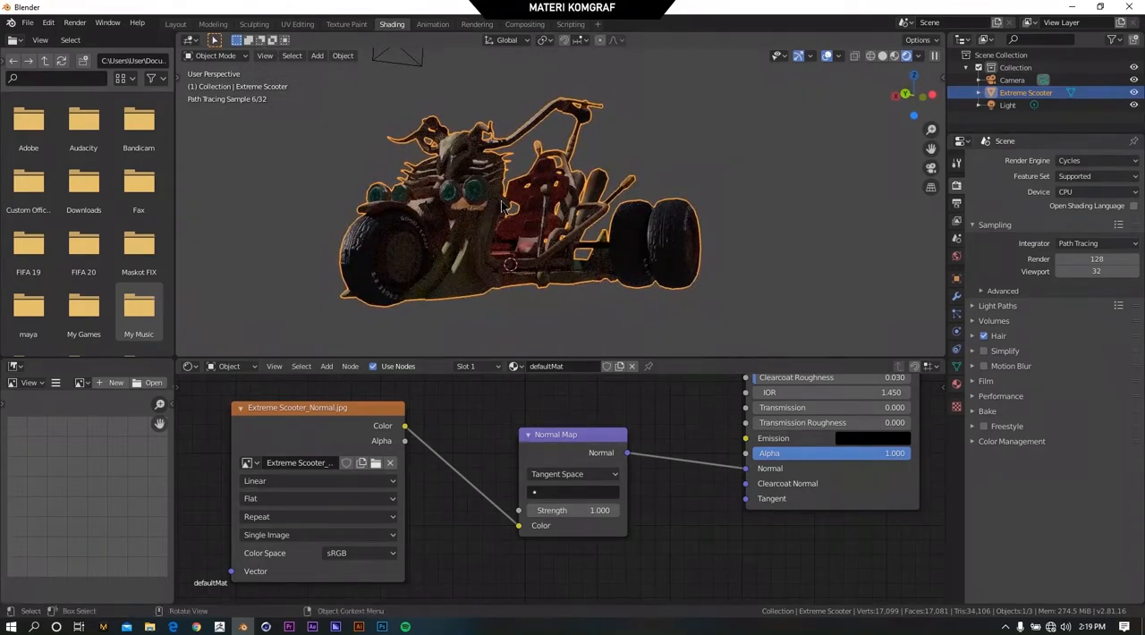
Set the Color Space of the Extreme Scooter_Normal.jpg node to Non-Color and inspect the scooter's surface detail up close.
left_click_drag(362, 409, 378, 401)
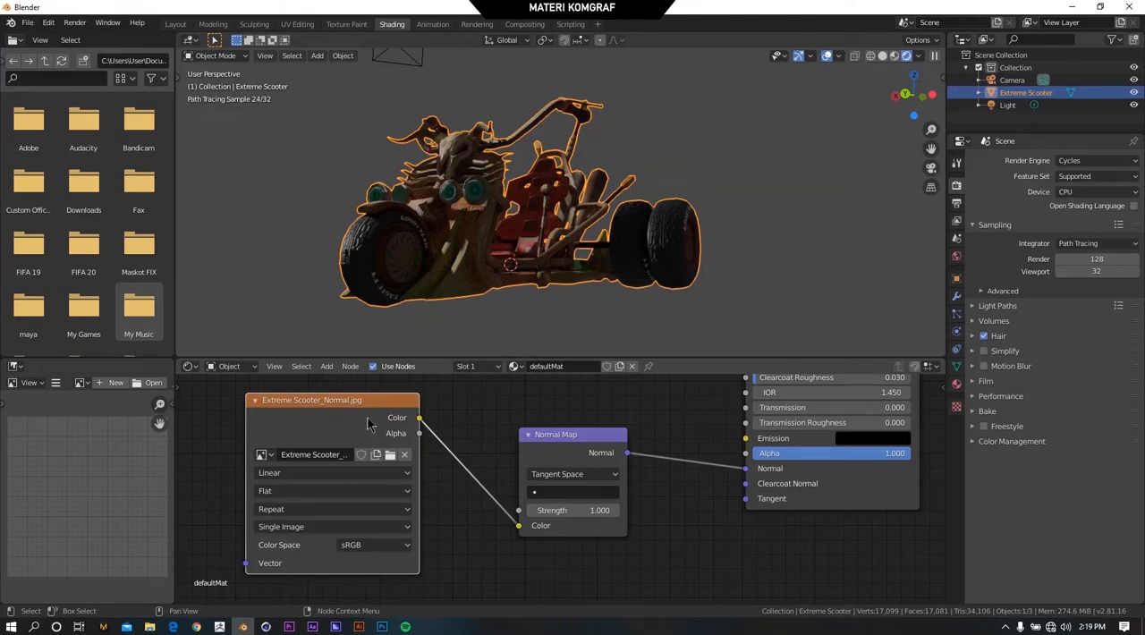
left_click(384, 546)
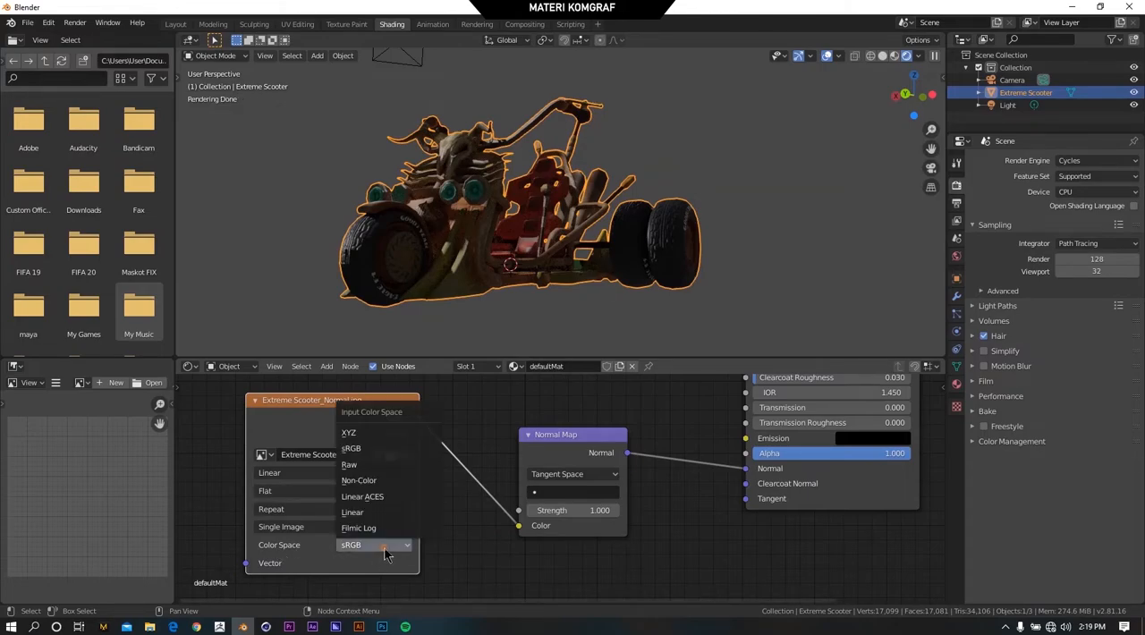
left_click(376, 483)
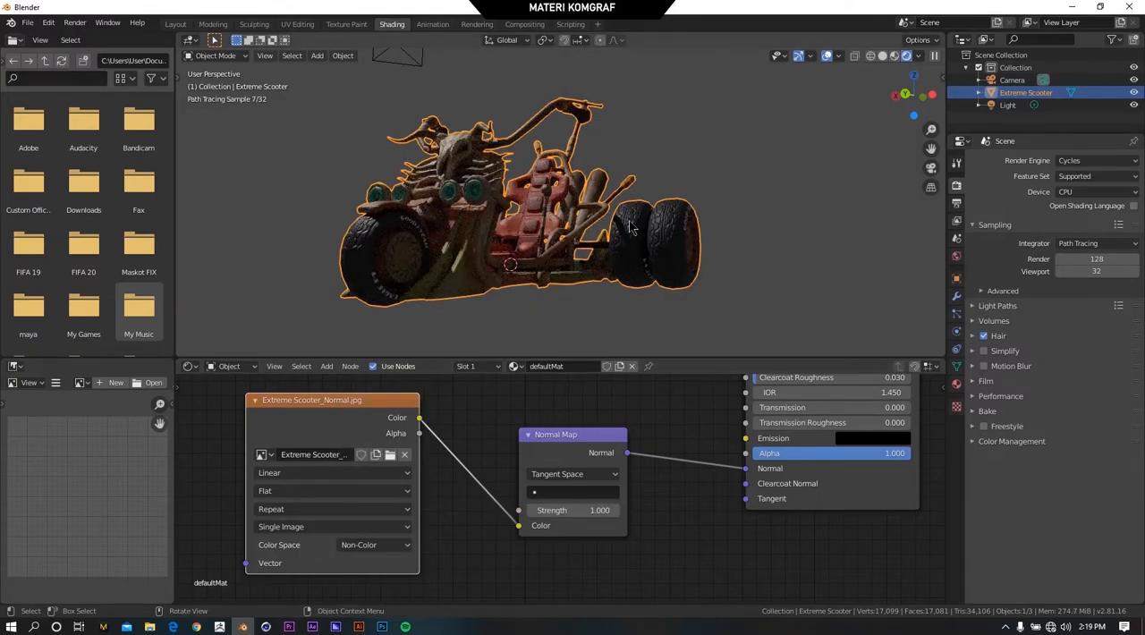
scroll(629, 227, "up", 4)
middle_click_drag(539, 204, 621, 119)
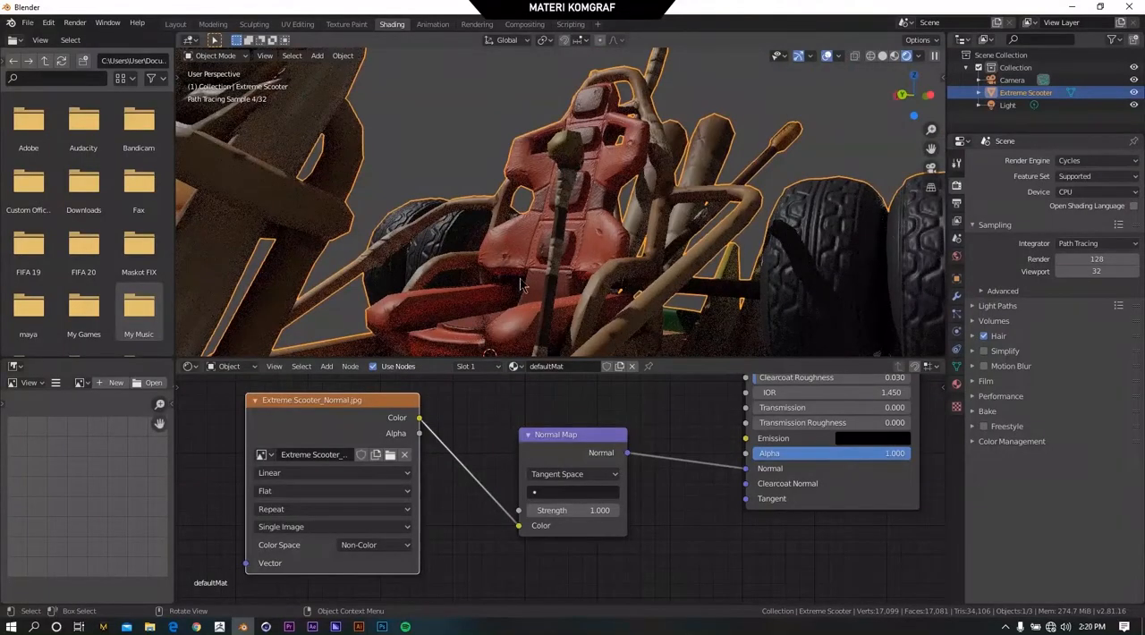
scroll(506, 245, "down", 7)
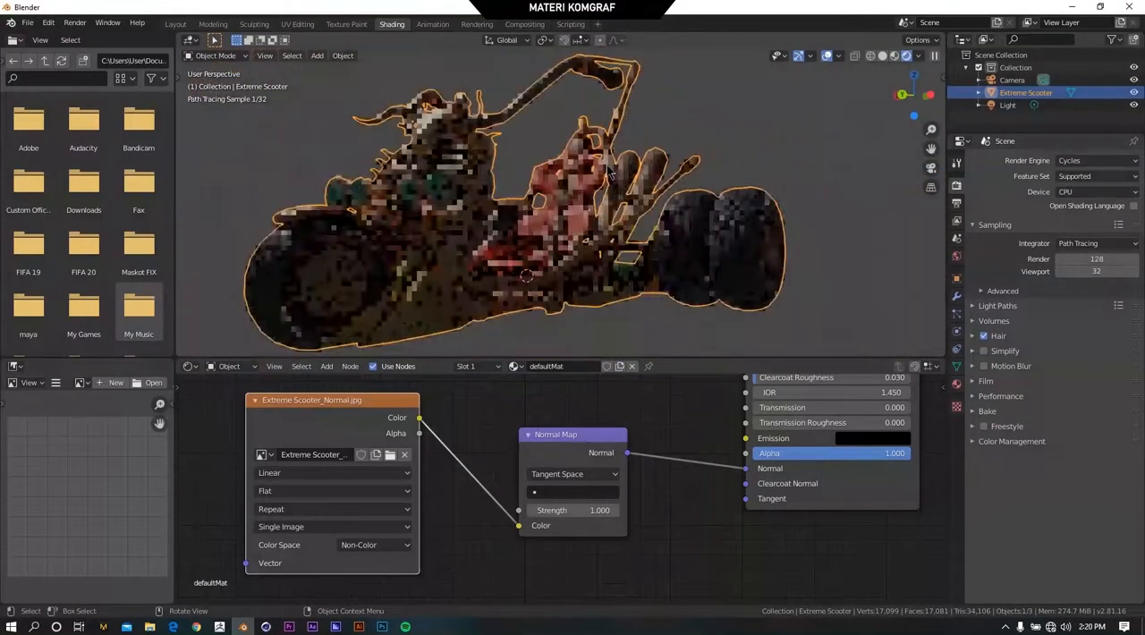
Raise the Normal Map node's Strength to 10 and inspect the effect on the scooter.
scroll(559, 539, "up", 2)
scroll(614, 331, "up", 4)
left_click_drag(594, 518, 840, 518)
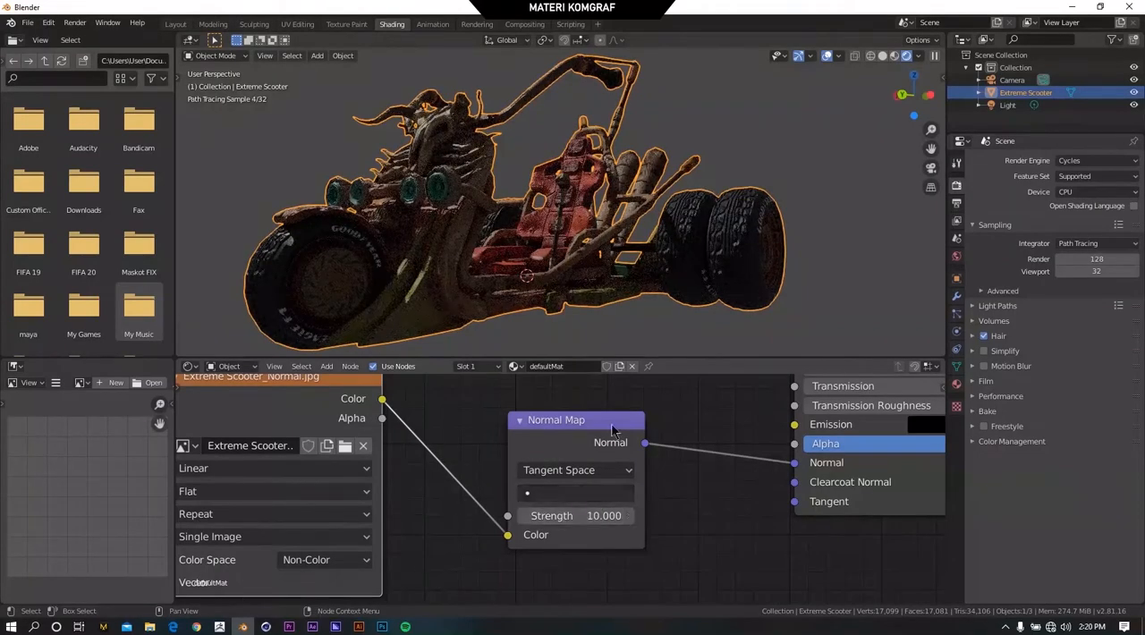
scroll(663, 229, "up", 5)
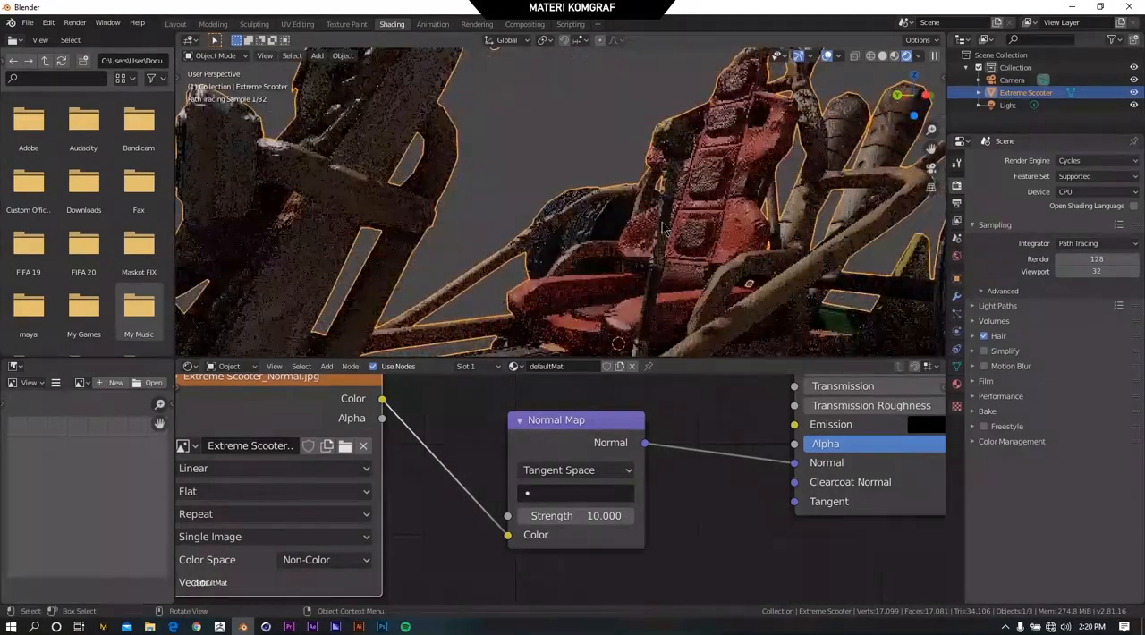
scroll(663, 230, "down", 6)
scroll(612, 252, "up", 5)
Set the Normal Map node's Strength to 1.
double_click(625, 516)
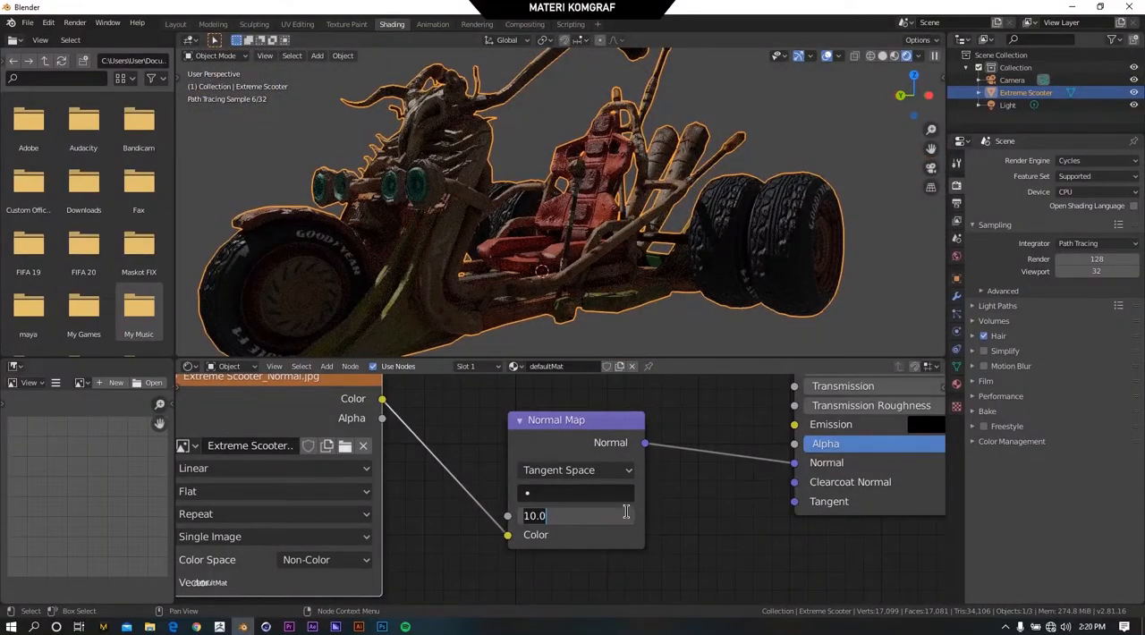
type("1")
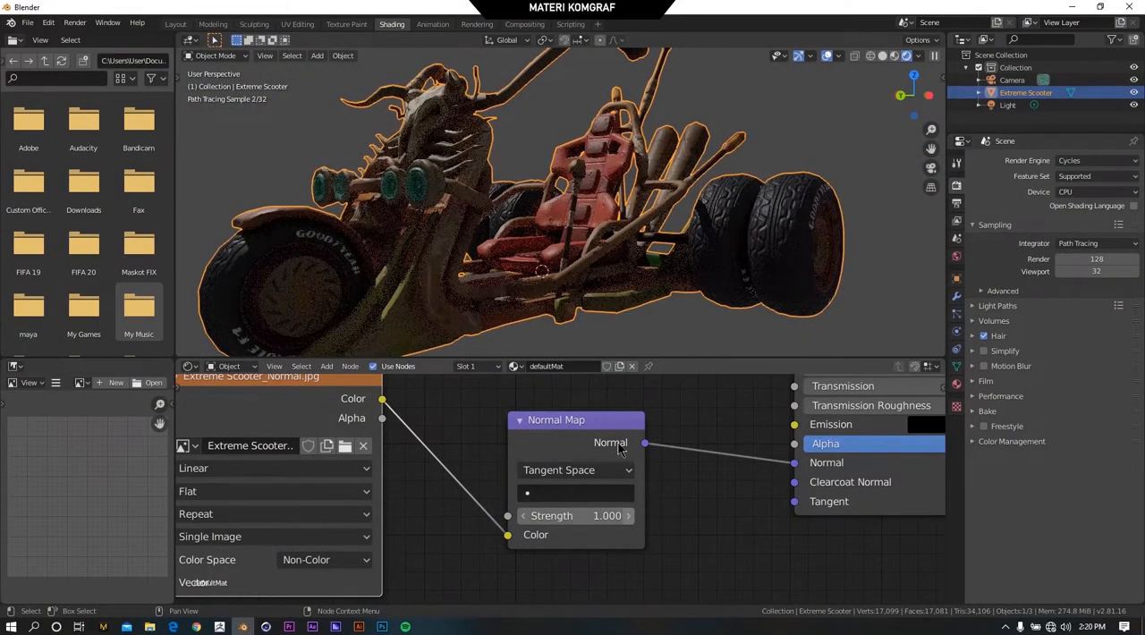
Move the Extreme Scooter_Normal.jpg node lower in the node graph, then duplicate it and place the copy directly above it.
scroll(503, 453, "down", 3)
scroll(542, 454, "down", 2)
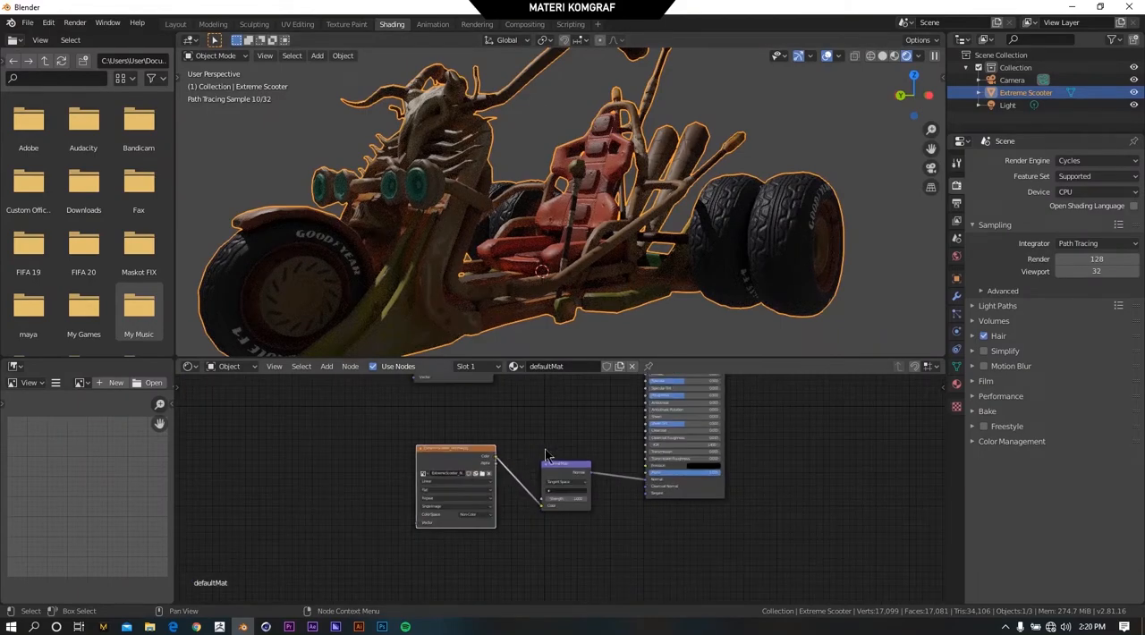
left_click_drag(563, 468, 573, 465)
left_click_drag(483, 455, 458, 499)
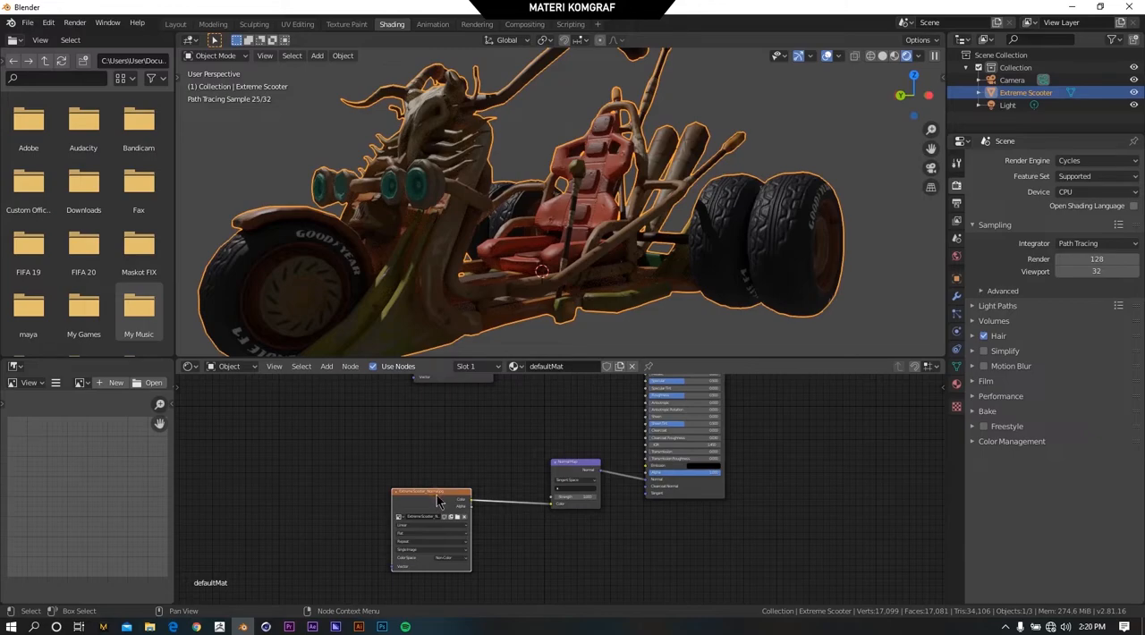
key("shift+d")
left_click(438, 416)
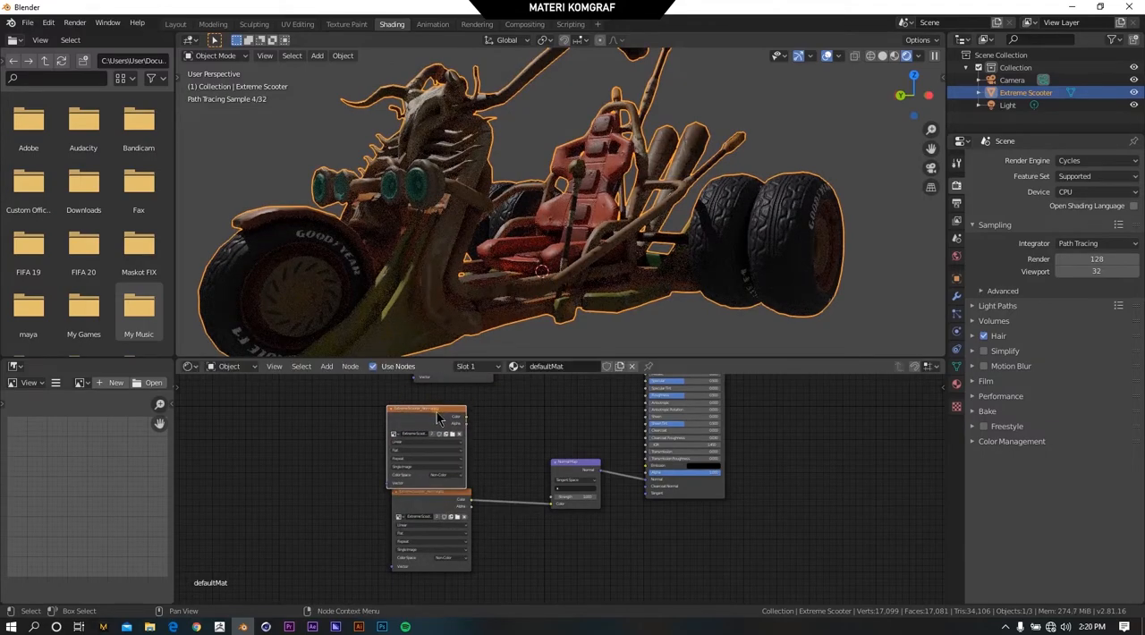
Replace the image in the duplicated texture node with Extreme Scooter_Displacement.jpg.
scroll(440, 475, "up", 9)
middle_click_drag(474, 482, 558, 532)
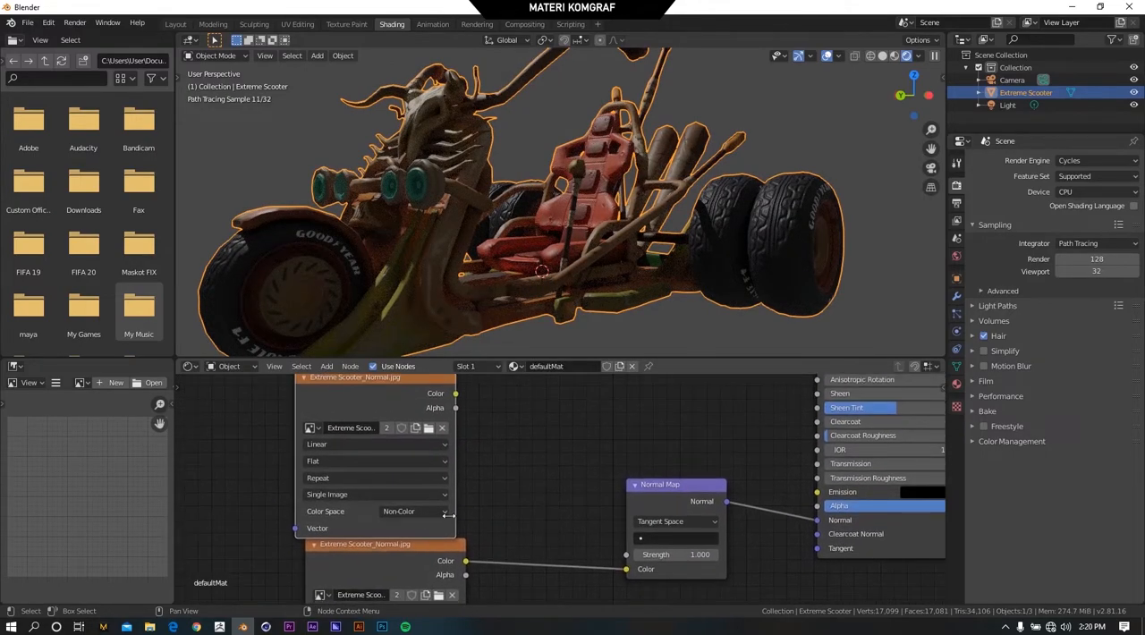
left_click(429, 428)
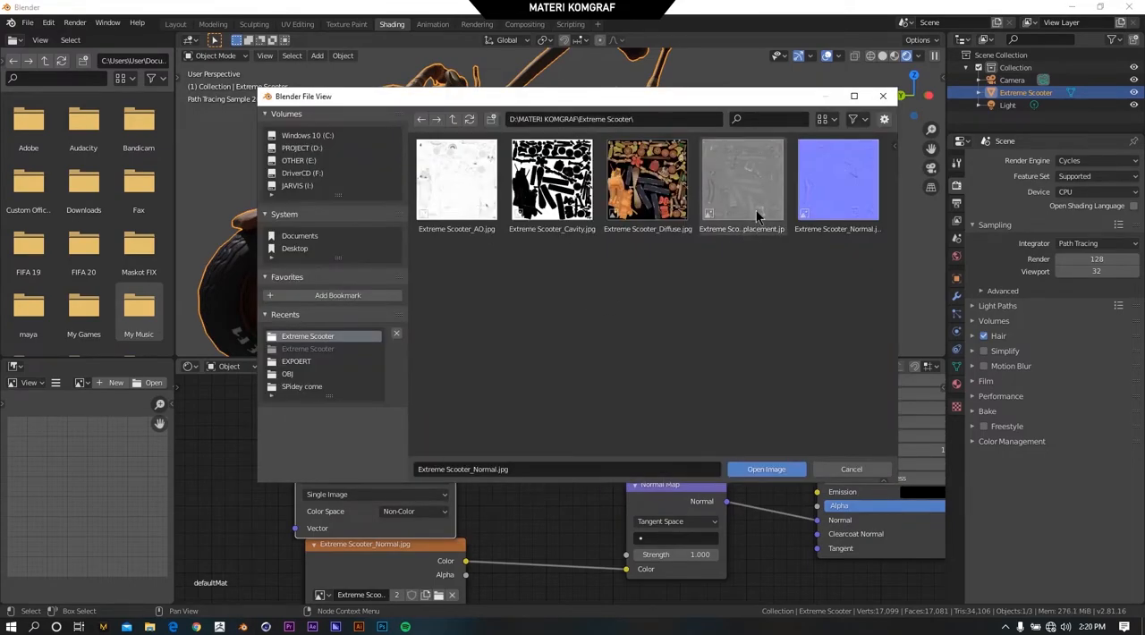
left_click(752, 192)
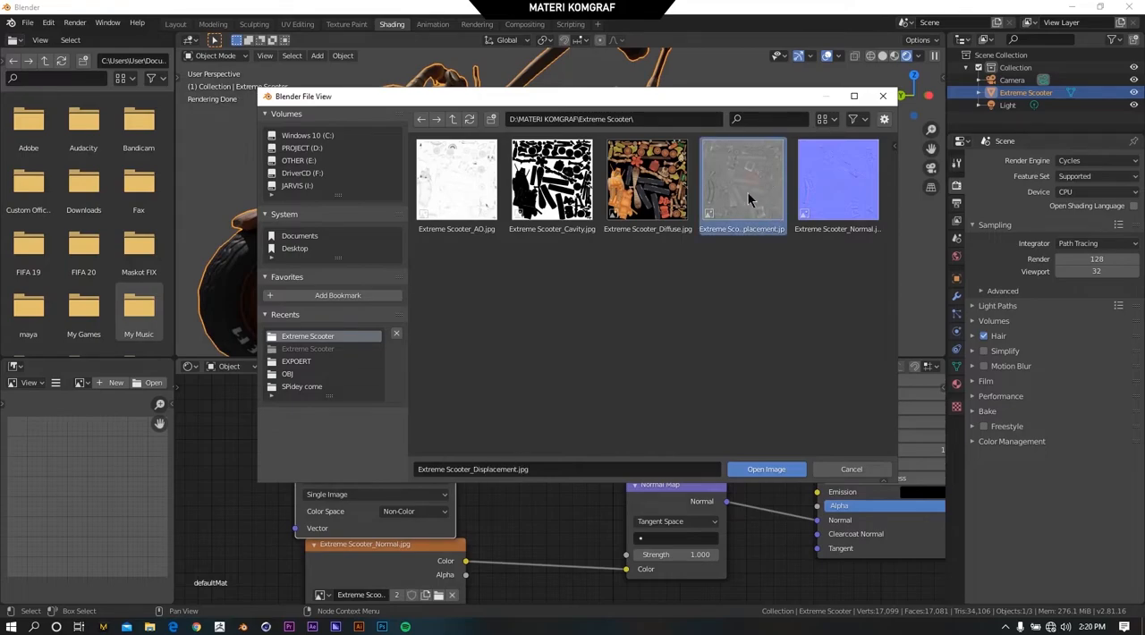
left_click(767, 468)
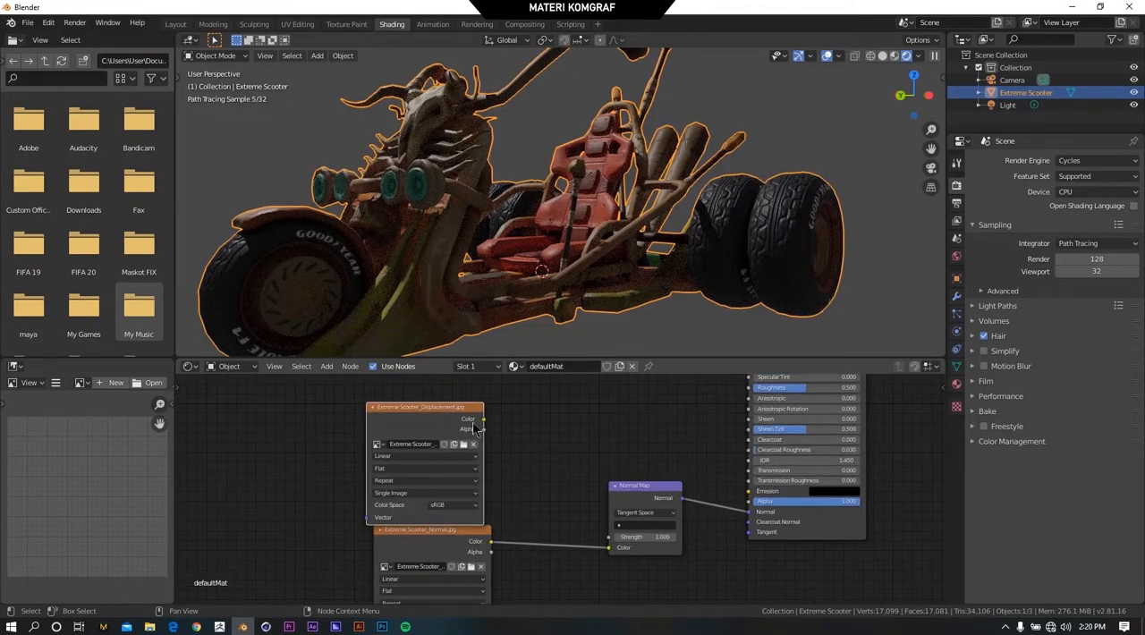
Move the Extreme Scooter_Displacement.jpg node up and to the left, leaving a gap from the normal texture node.
left_click_drag(462, 413, 459, 398)
scroll(492, 457, "up", 8)
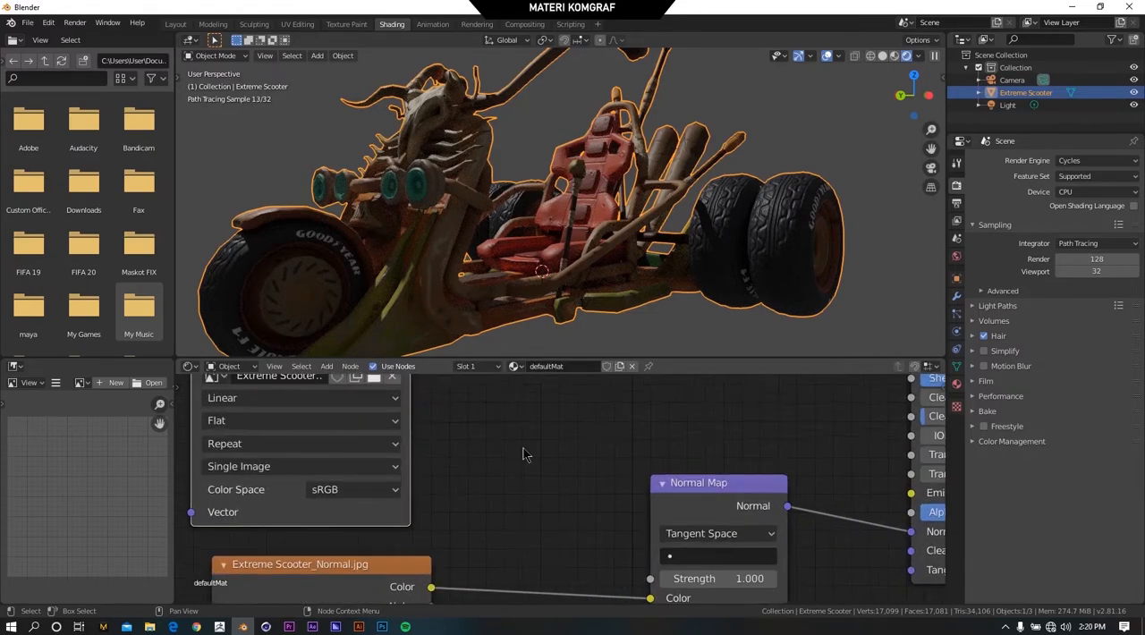
middle_click_drag(524, 451, 615, 470)
scroll(478, 470, "down", 3)
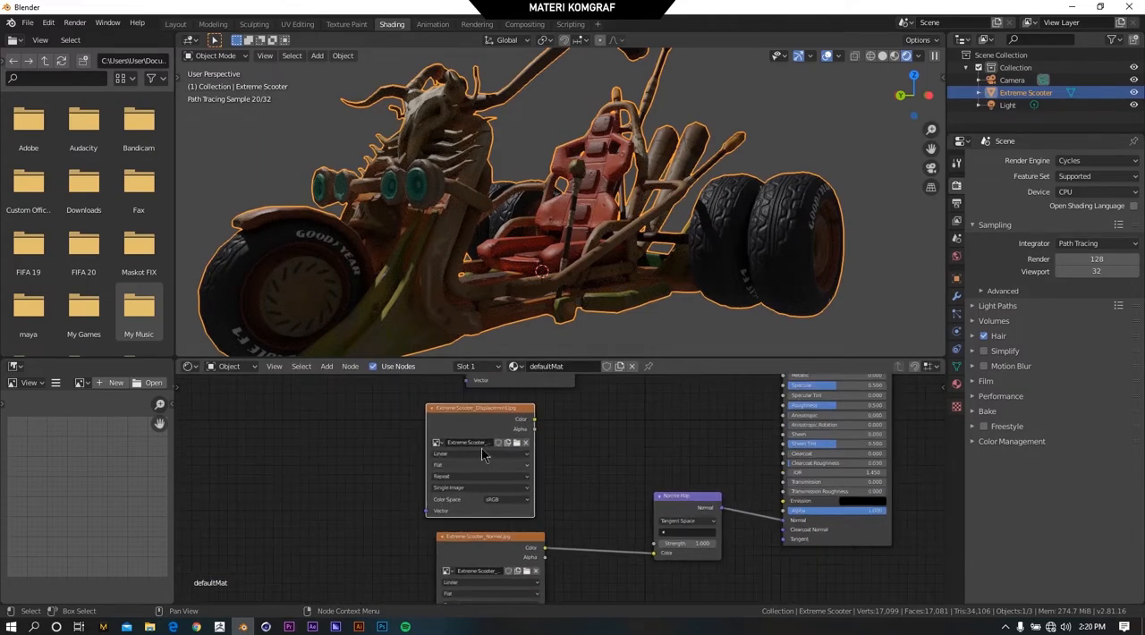
left_click_drag(501, 397, 463, 399)
scroll(563, 427, "down", 2)
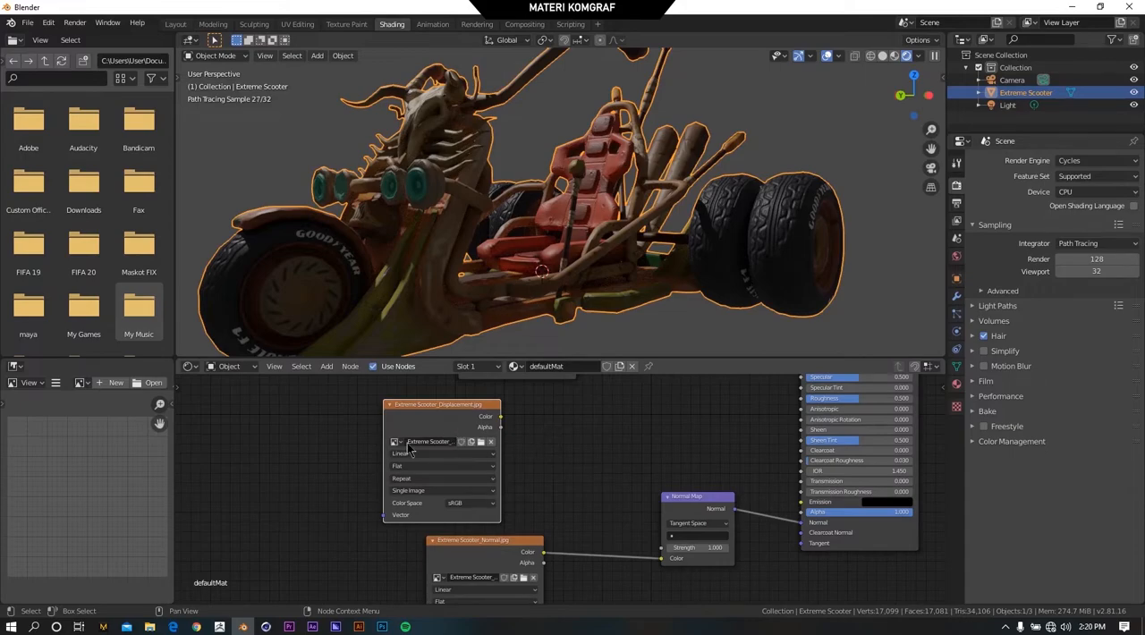
Add a Bump vector node beside the Extreme Scooter_Displacement.jpg node, above the Normal Map node.
scroll(591, 503, "up", 3)
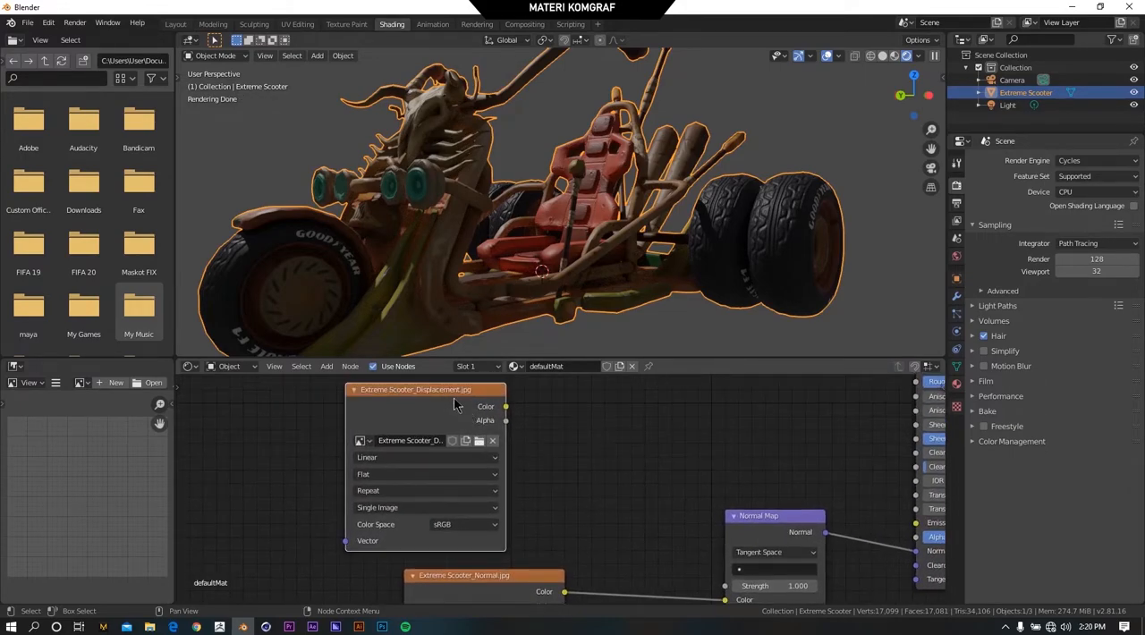
left_click(327, 367)
mouse_move(353, 461)
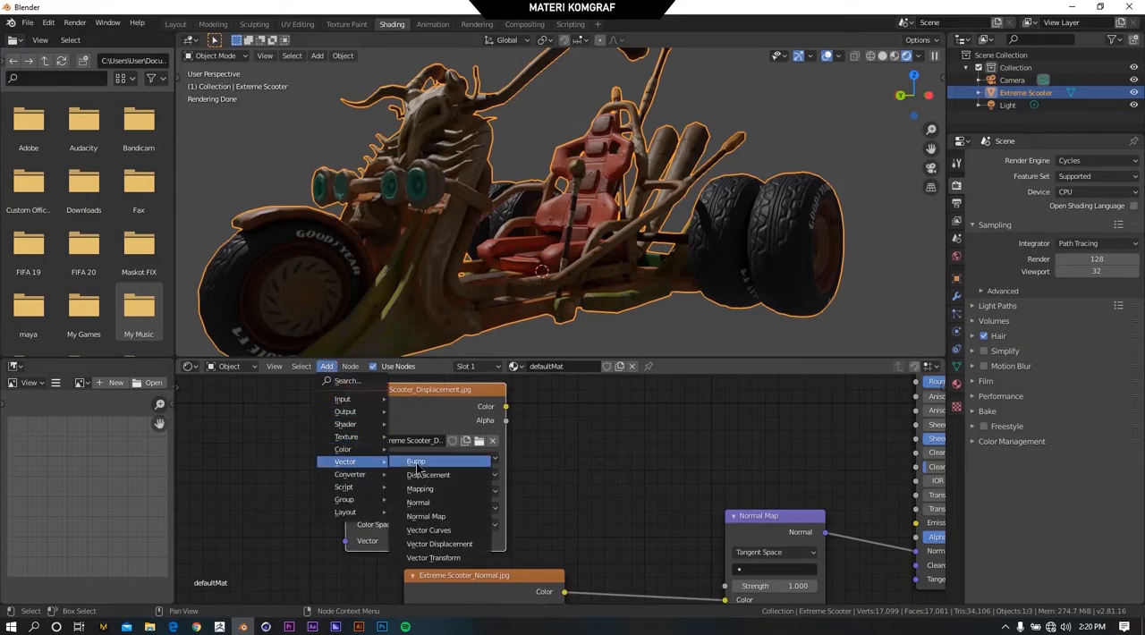
left_click(416, 463)
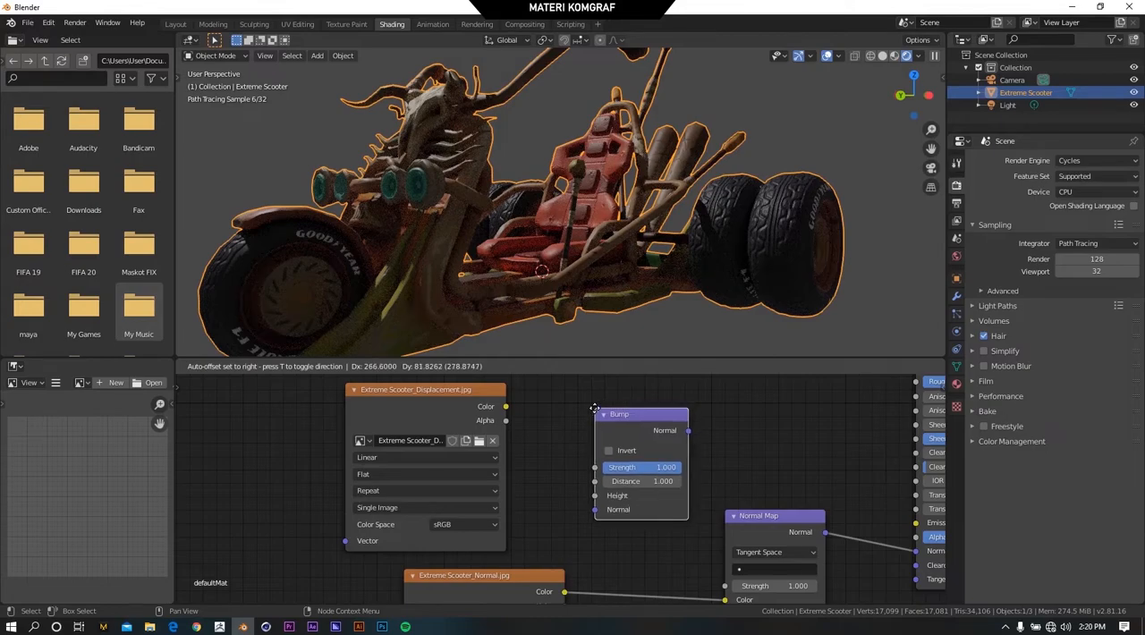
left_click(593, 409)
Move the Extreme Scooter_Normal.jpg node slightly to the left, beneath the displacement texture node.
scroll(592, 436, "down", 7)
middle_click_drag(683, 474, 674, 433)
scroll(671, 433, "up", 3)
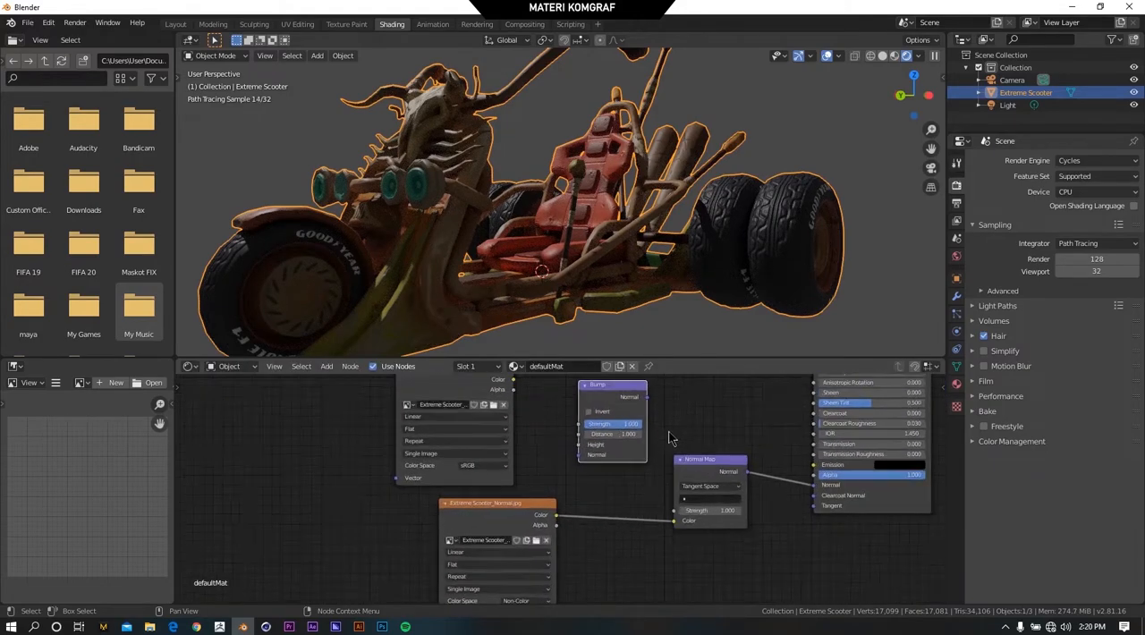
scroll(674, 437, "up", 2)
left_click_drag(512, 521, 474, 527)
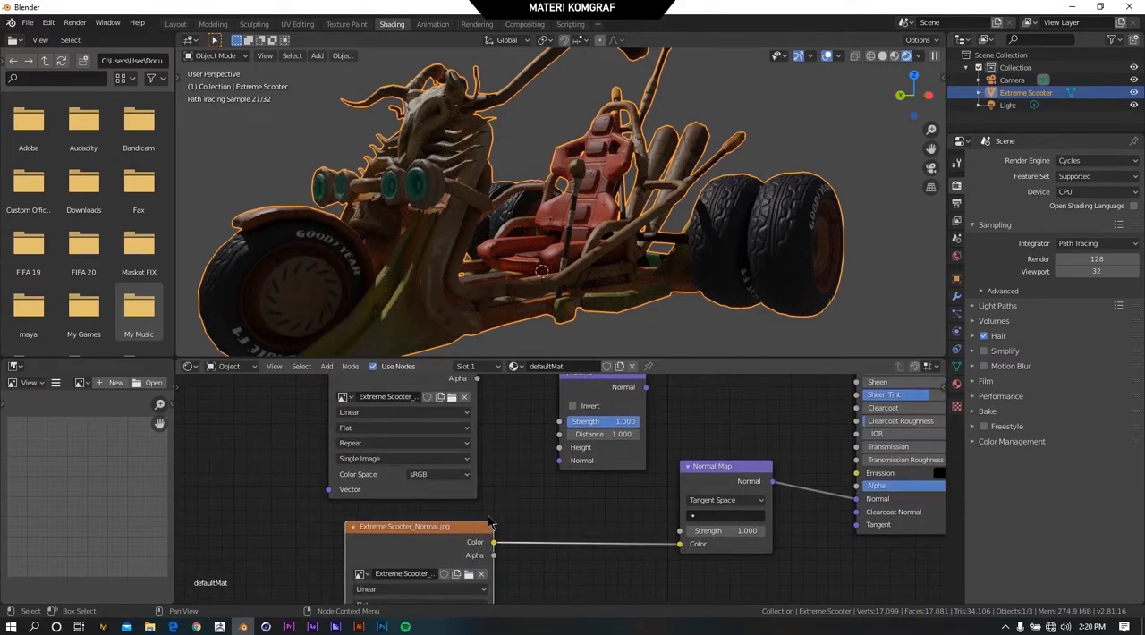
Connect the displacement texture's Color output to the Bump node's Height input.
scroll(512, 481, "down", 2)
scroll(514, 481, "up", 1)
middle_click_drag(517, 482, 513, 511)
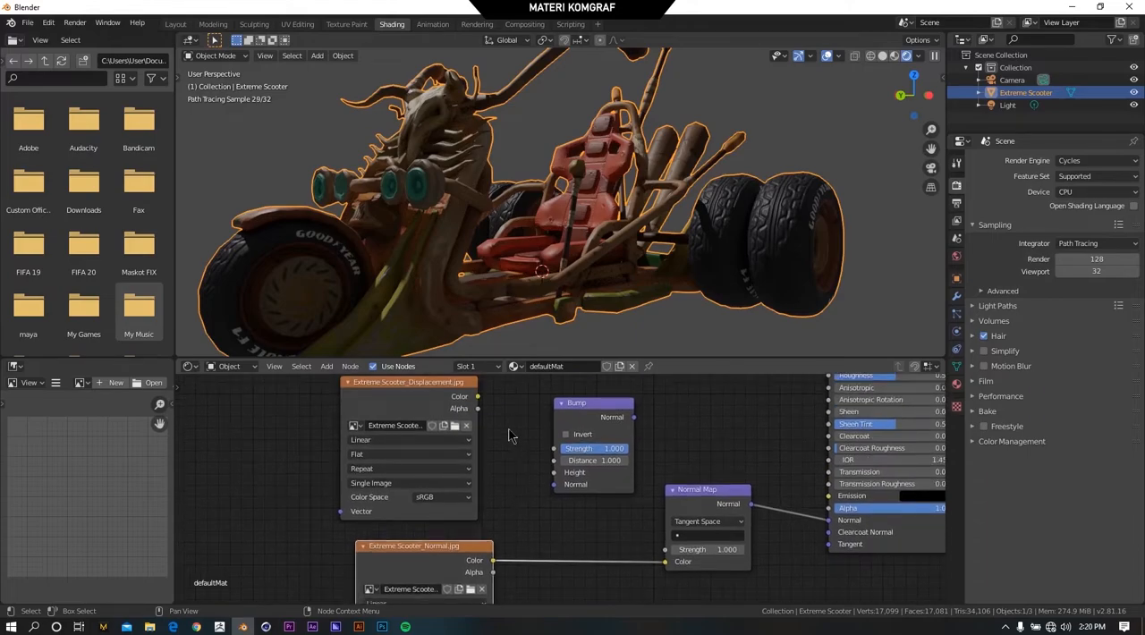
left_click_drag(478, 397, 500, 416)
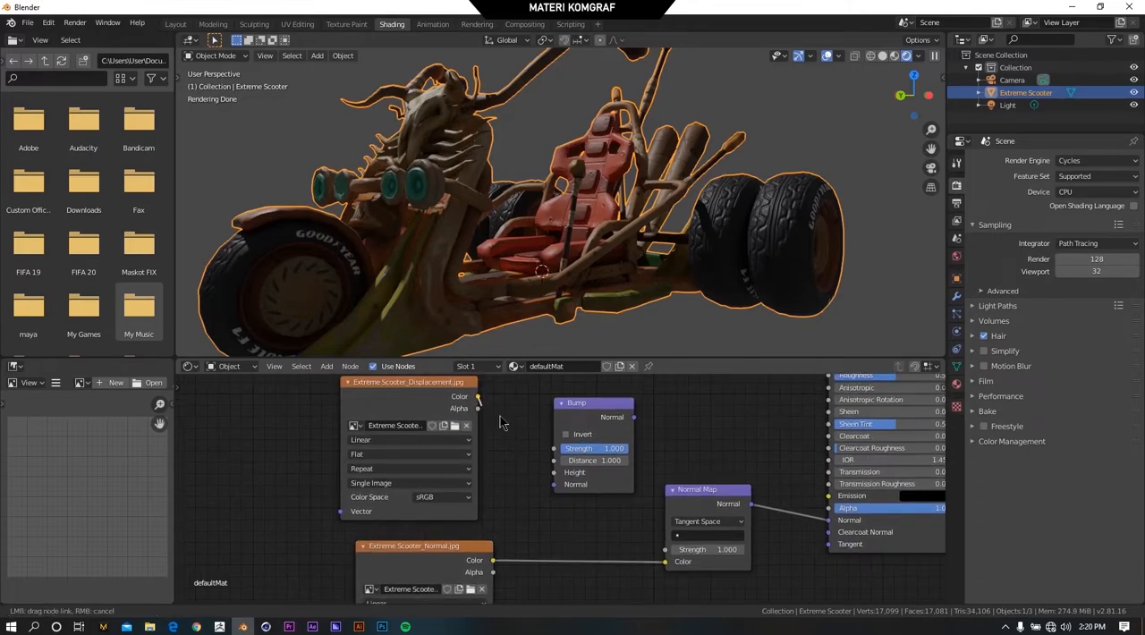
left_click_drag(530, 466, 566, 477)
Move the Normal Map node beneath the Bump node and reroute its Normal output from the Principled BSDF to the Bump's Normal input.
scroll(610, 432, "down", 2)
mouse_move(691, 446)
middle_mouse_down()
mouse_move(680, 445)
mouse_move(693, 424)
middle_mouse_up()
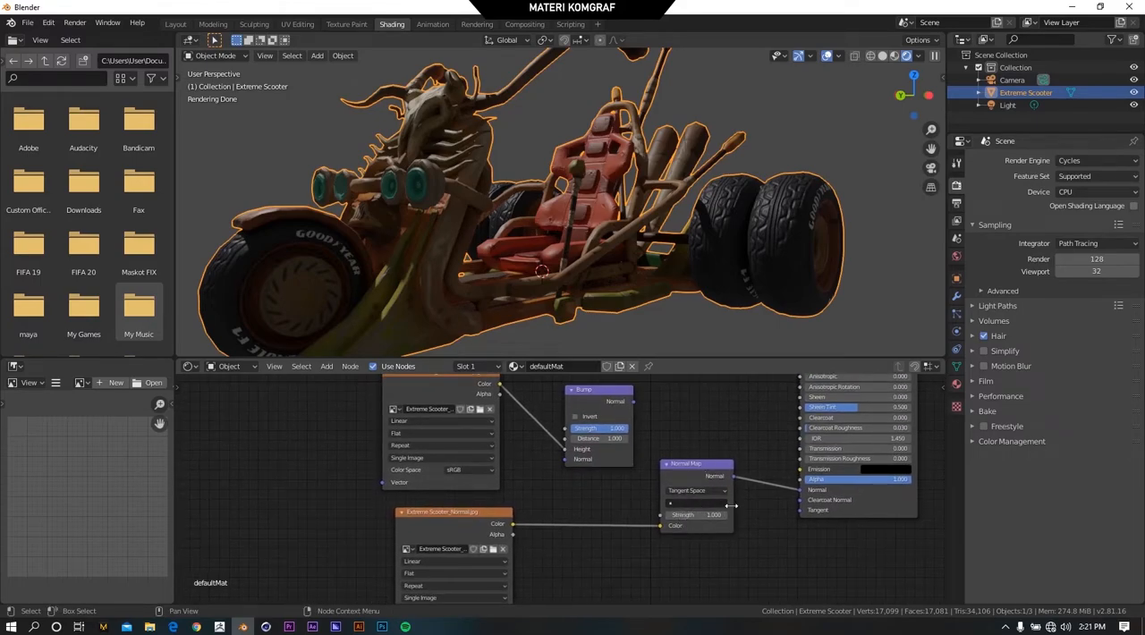
left_click_drag(711, 472, 606, 498)
left_click_drag(794, 501, 633, 497)
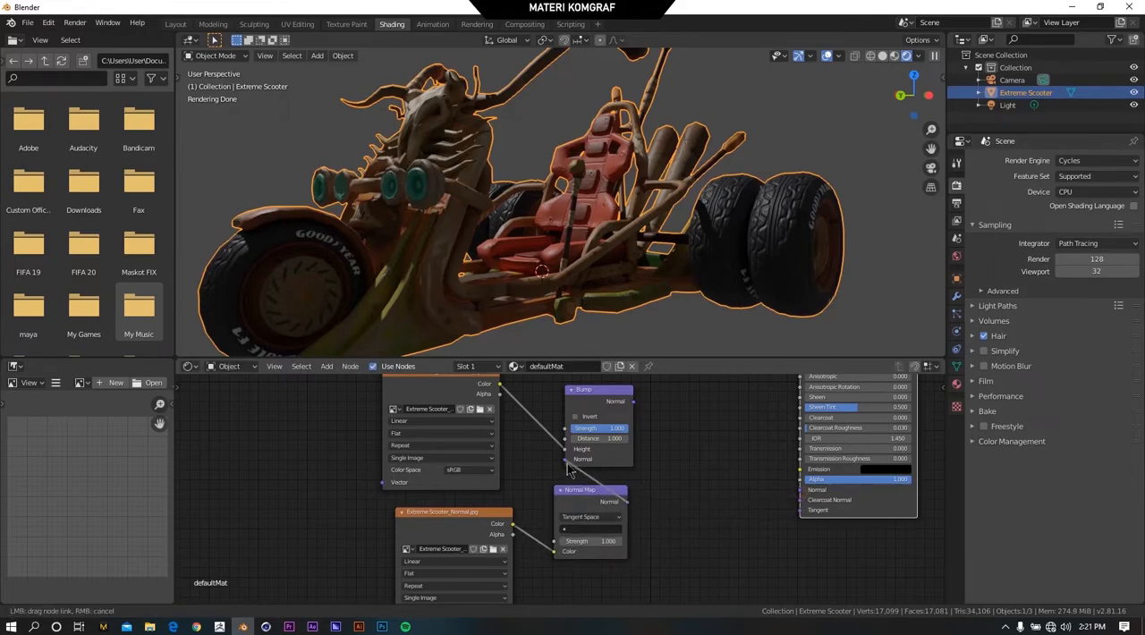
left_click_drag(569, 472, 569, 468)
Move the Bump node to the right of the Normal Map and connect its Normal output to the Principled BSDF's Normal input.
left_click_drag(595, 398, 684, 414)
scroll(742, 432, "up", 1)
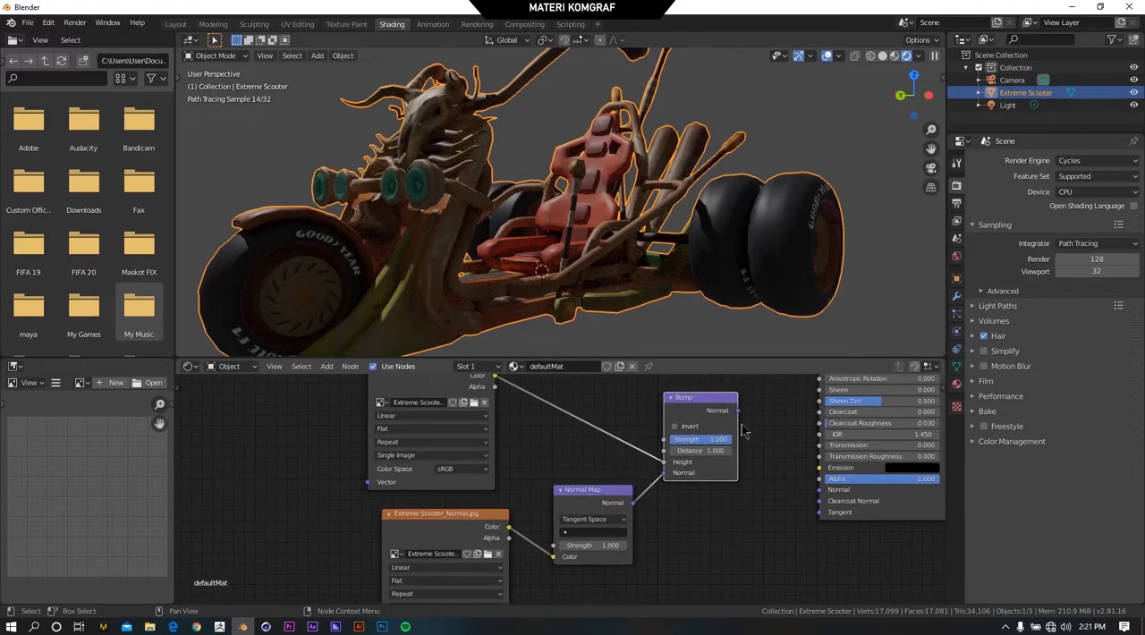
left_click_drag(739, 412, 824, 500)
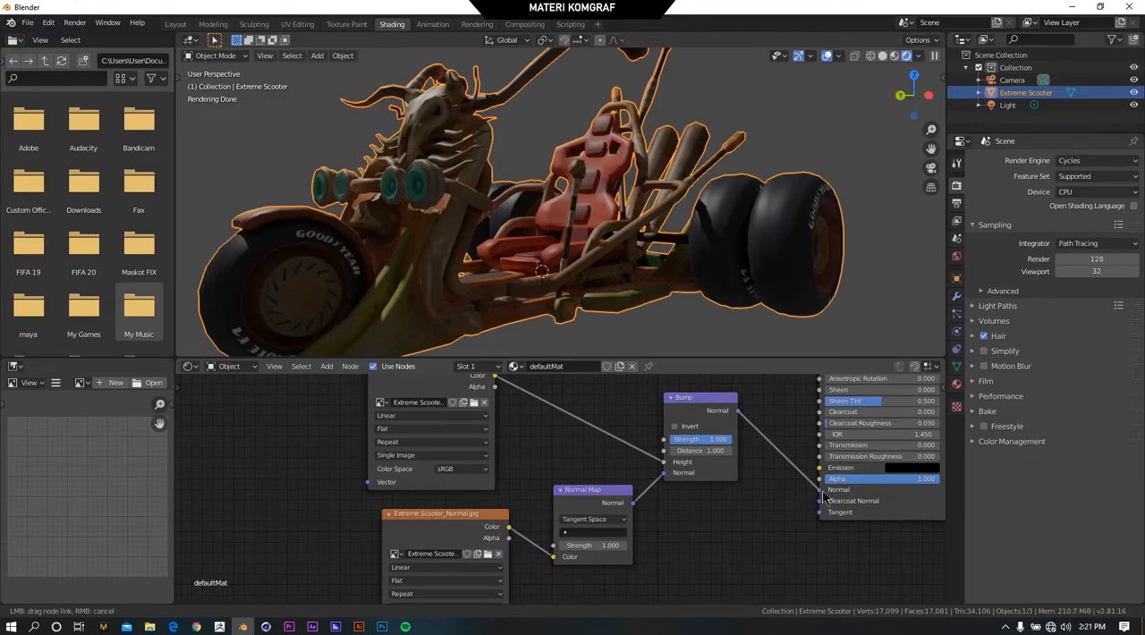
left_click_drag(824, 500, 823, 500)
Set the Color Space of the Extreme Scooter_Displacement.jpg node to Non-Color.
scroll(623, 182, "up", 3)
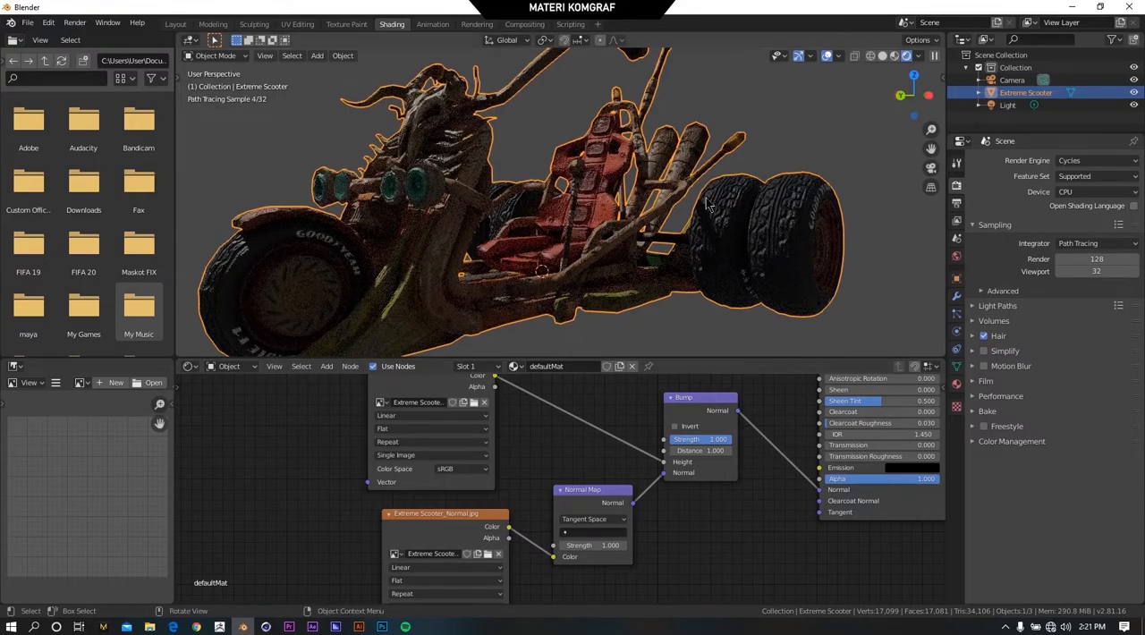
scroll(623, 182, "up", 1)
middle_click_drag(624, 181, 601, 161)
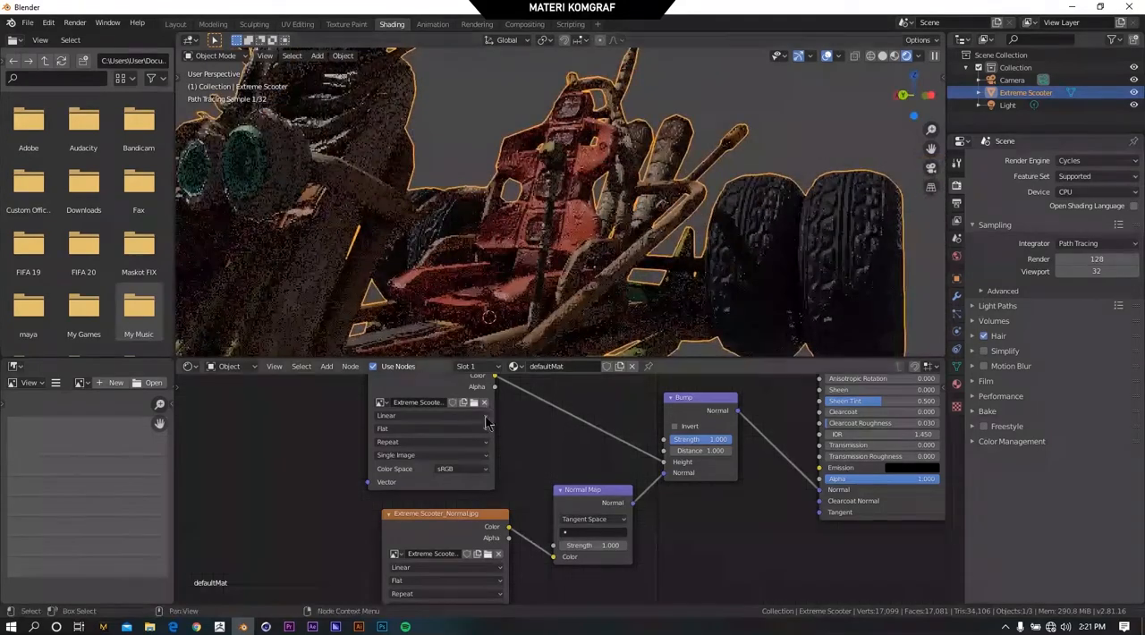
scroll(520, 452, "down", 1)
middle_click_drag(523, 458, 513, 454)
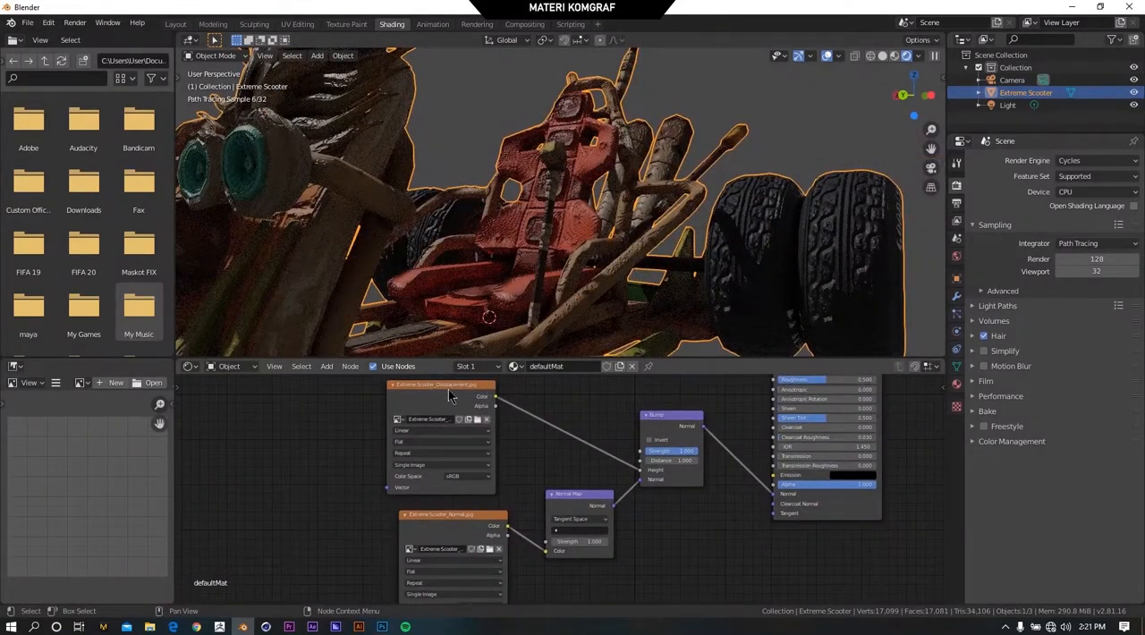
scroll(449, 396, "up", 3)
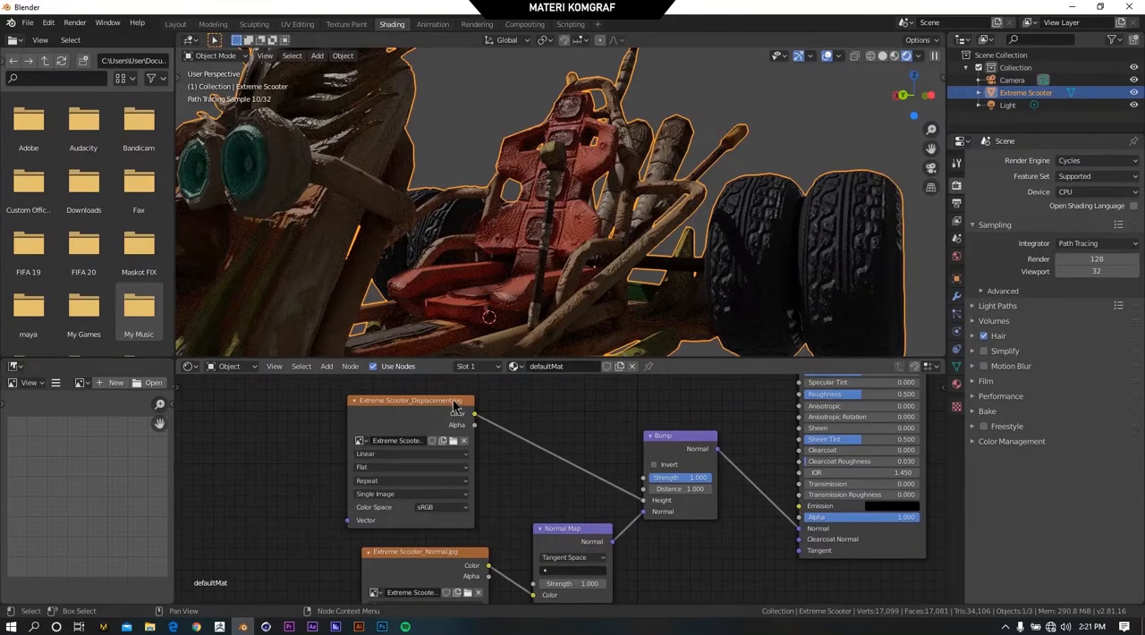
left_click(459, 508)
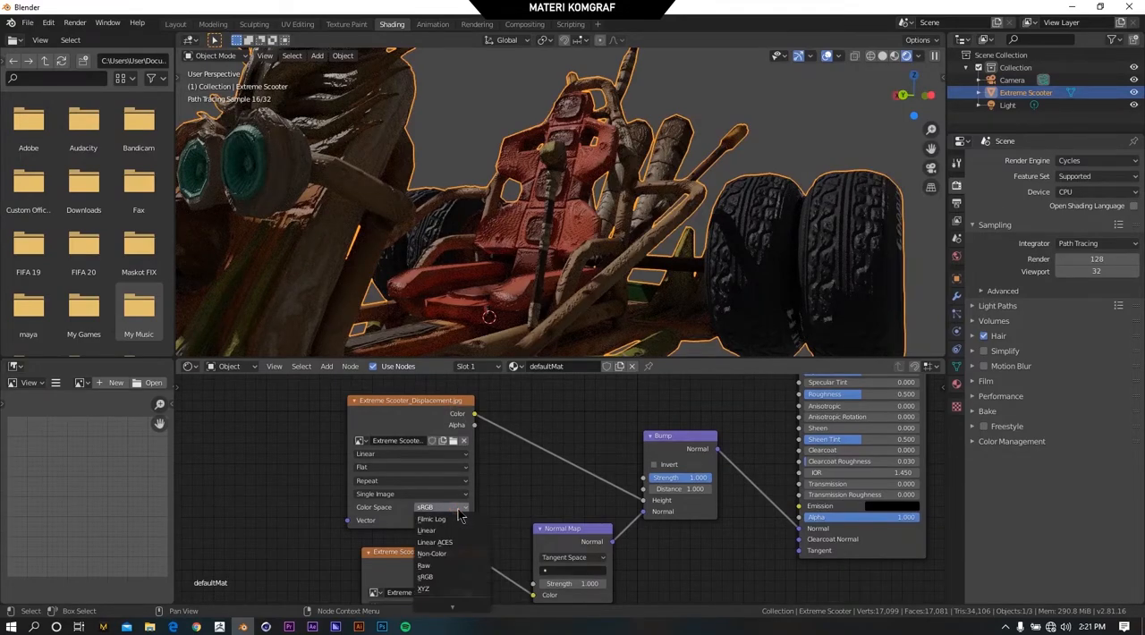
left_click(432, 554)
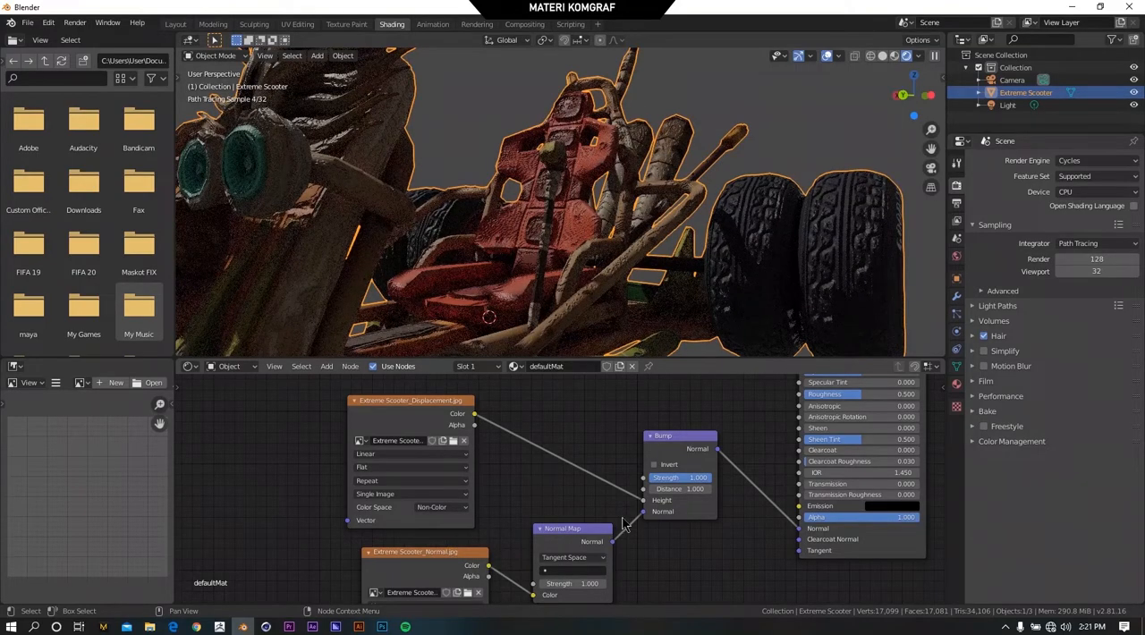
Set the Bump node's Strength to 0.258 and Distance to 0.5, and inspect the effect on the scooter's seat.
mouse_move(574, 221)
middle_mouse_down()
mouse_move(586, 217)
mouse_move(565, 213)
middle_mouse_up()
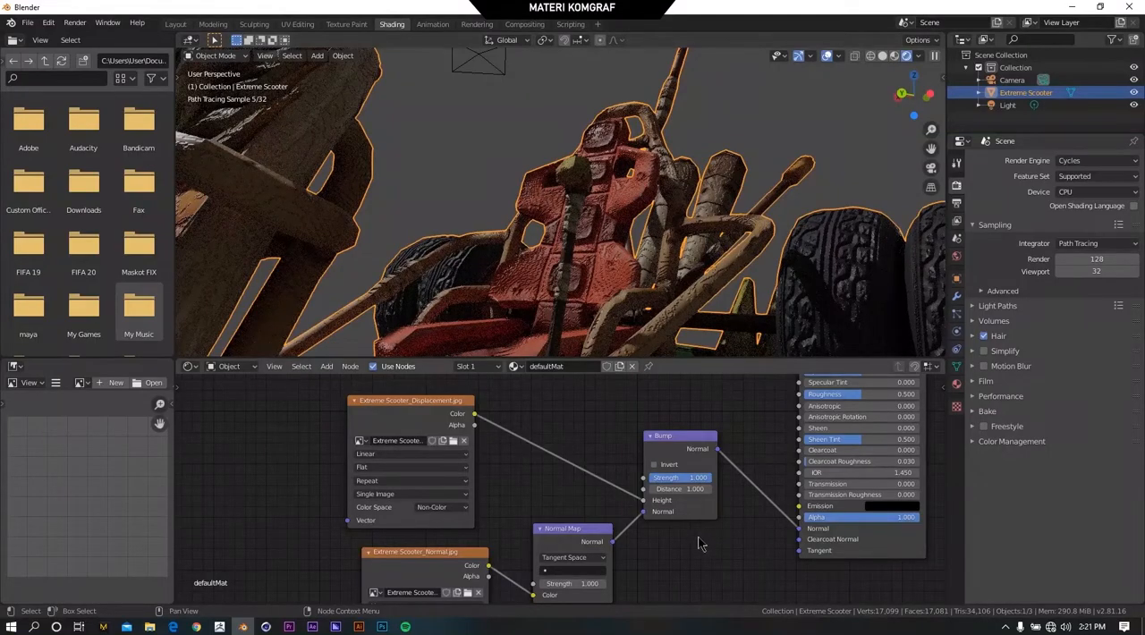
left_click_drag(694, 478, 669, 481)
left_click(695, 491)
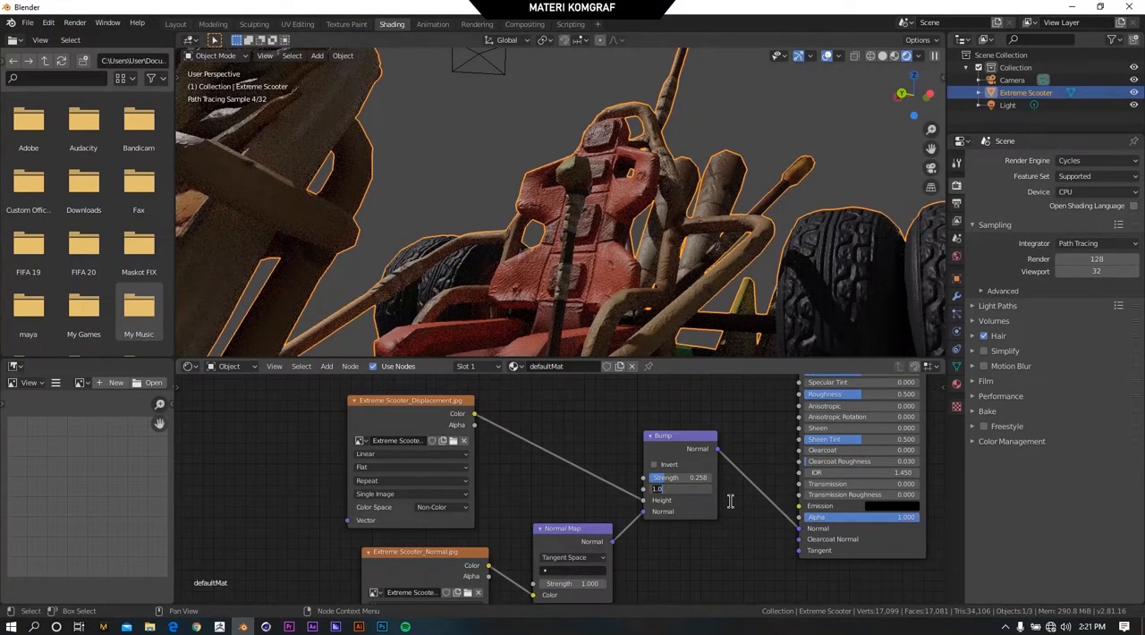
type("0.5")
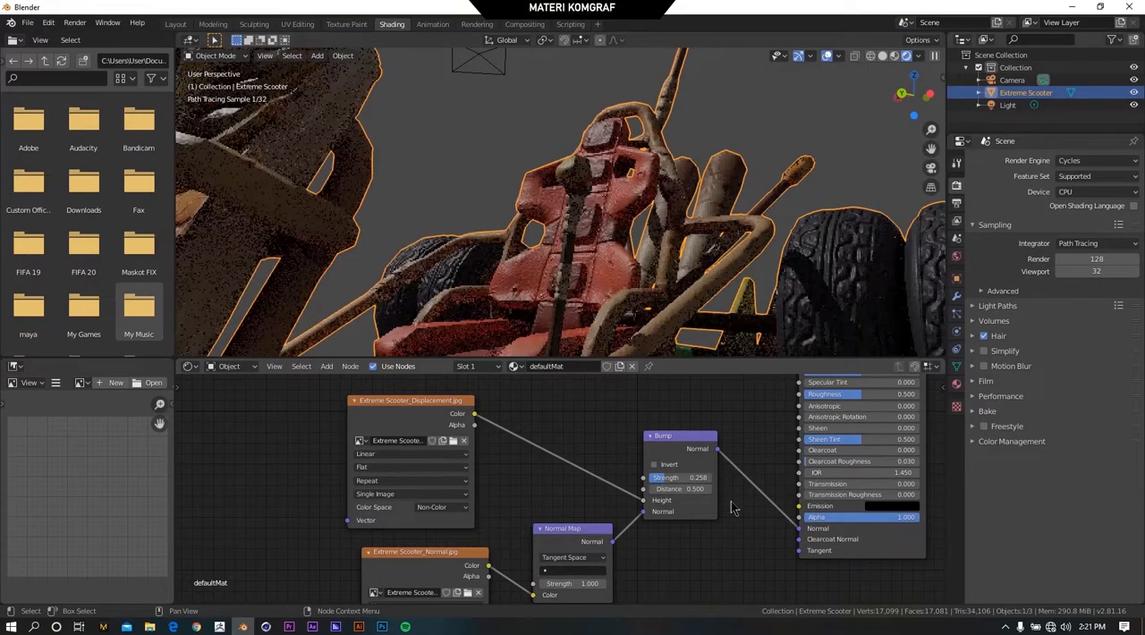
key("Return")
middle_click_drag(612, 246, 535, 306)
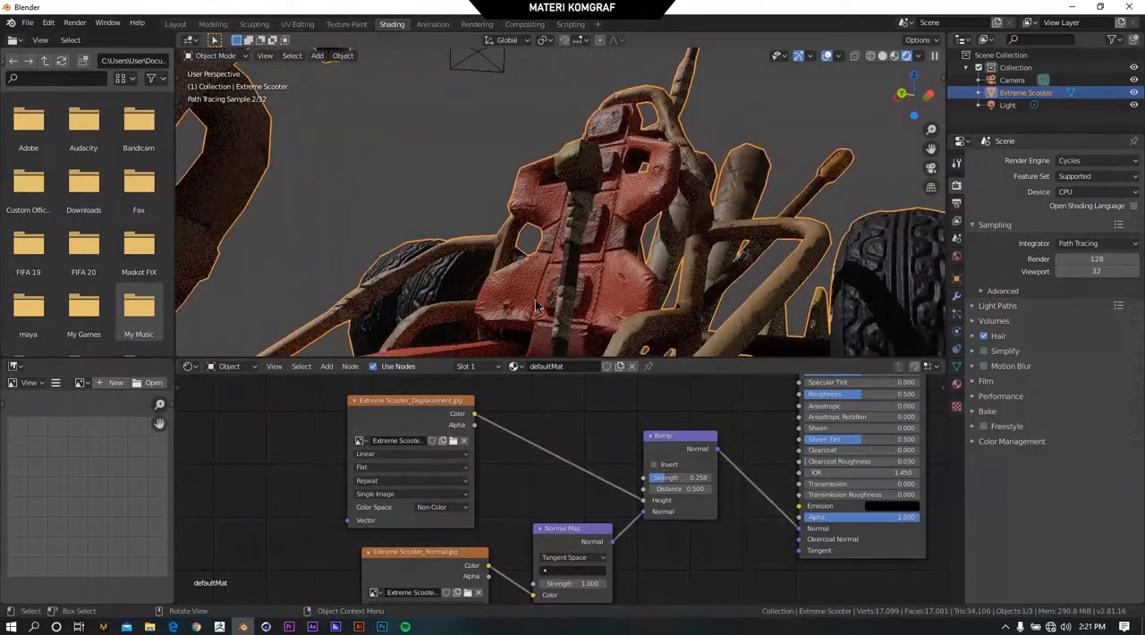
middle_click_drag(579, 247, 626, 277)
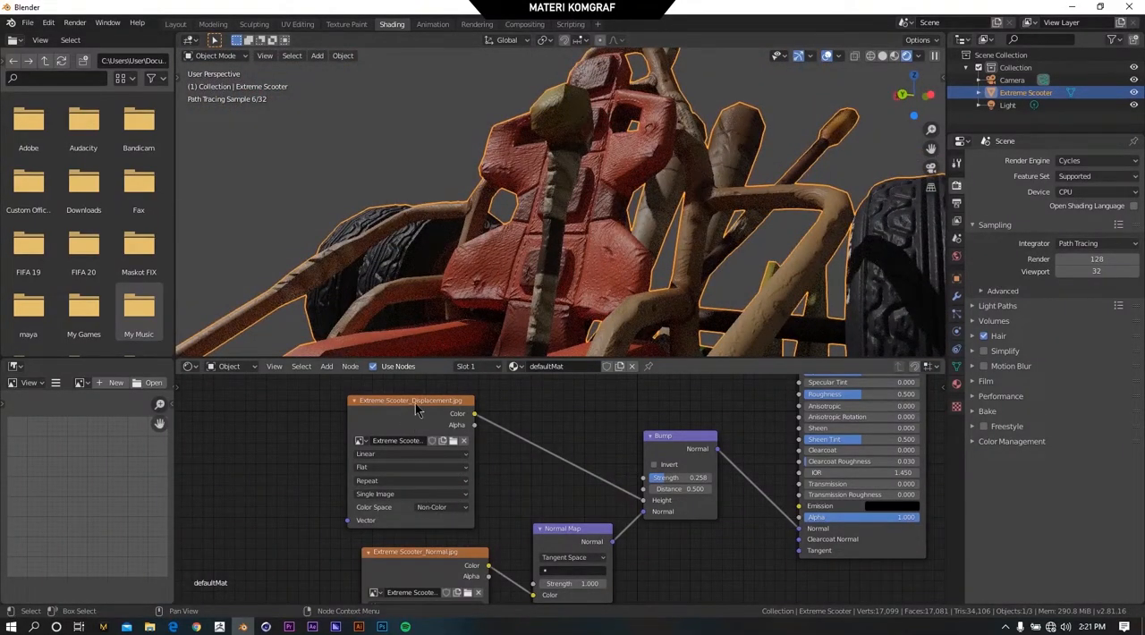
scroll(591, 514, "down", 6)
scroll(589, 512, "up", 6)
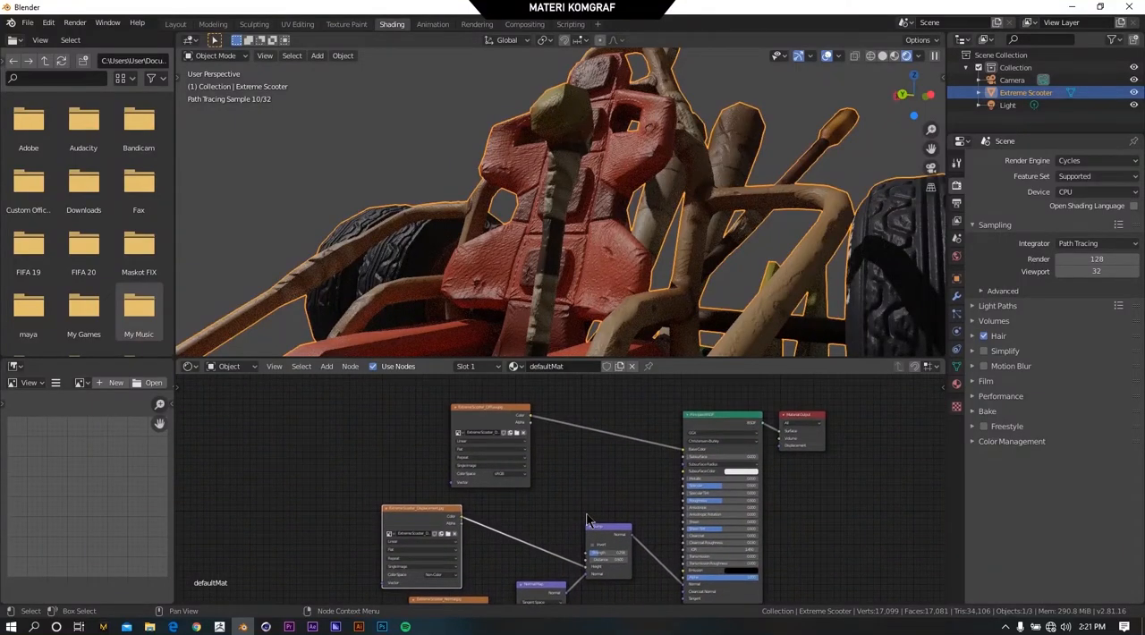
Review the Color Space settings of the displacement, normal and diffuse image texture nodes in the node tree.
scroll(586, 517, "down", 3)
left_click_drag(524, 439, 502, 393)
scroll(556, 486, "up", 6)
scroll(554, 469, "down", 3)
scroll(560, 489, "up", 6)
middle_click_drag(503, 475, 585, 324)
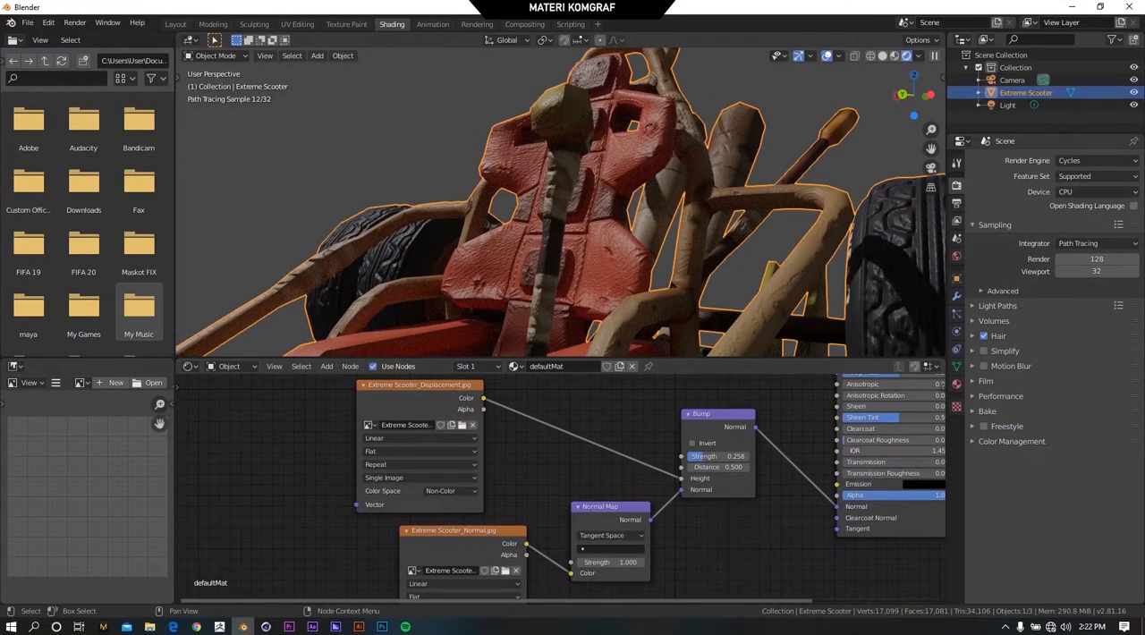
scroll(534, 476, "down", 3)
middle_click_drag(534, 477, 506, 376)
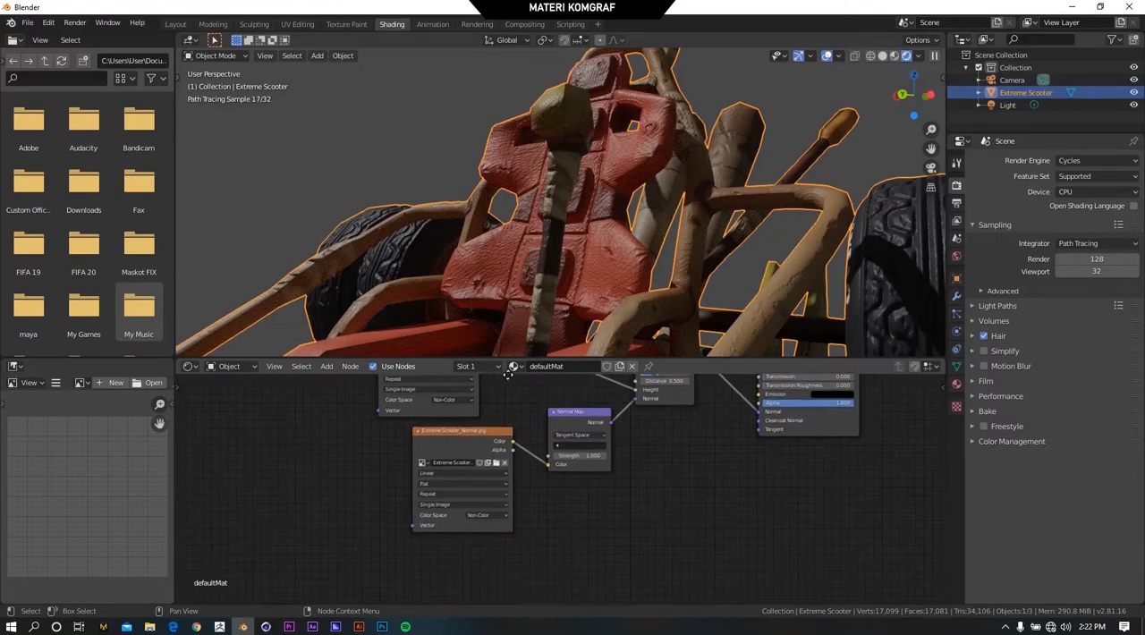
middle_click_drag(590, 542, 556, 626)
scroll(554, 464, "up", 5)
middle_click_drag(573, 473, 624, 322)
scroll(583, 473, "down", 1)
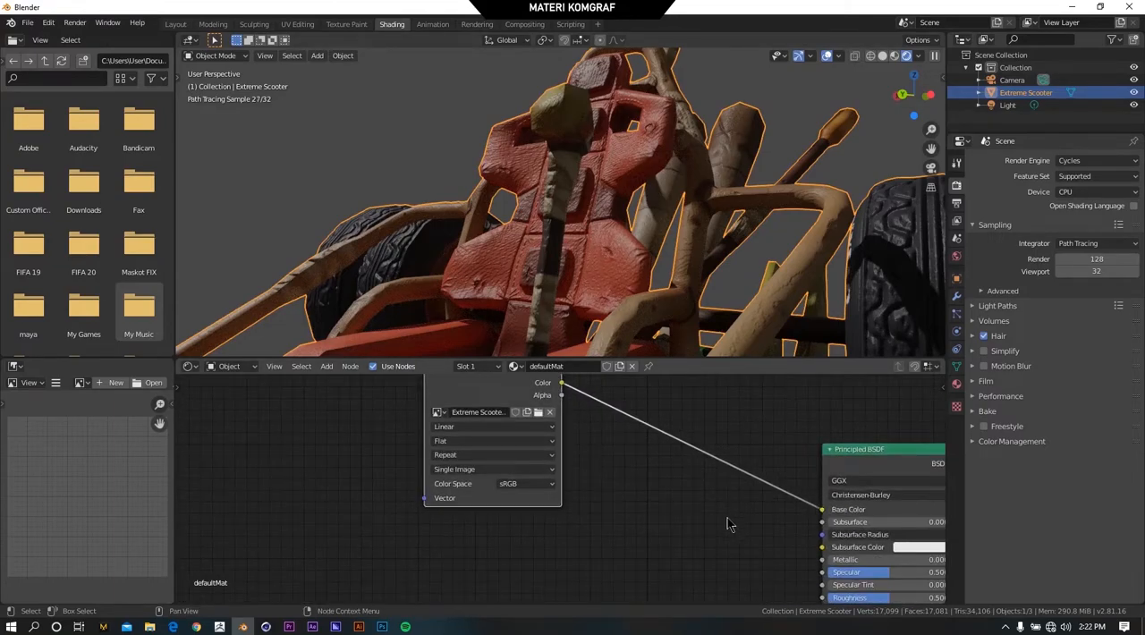
middle_click_drag(727, 518, 695, 531)
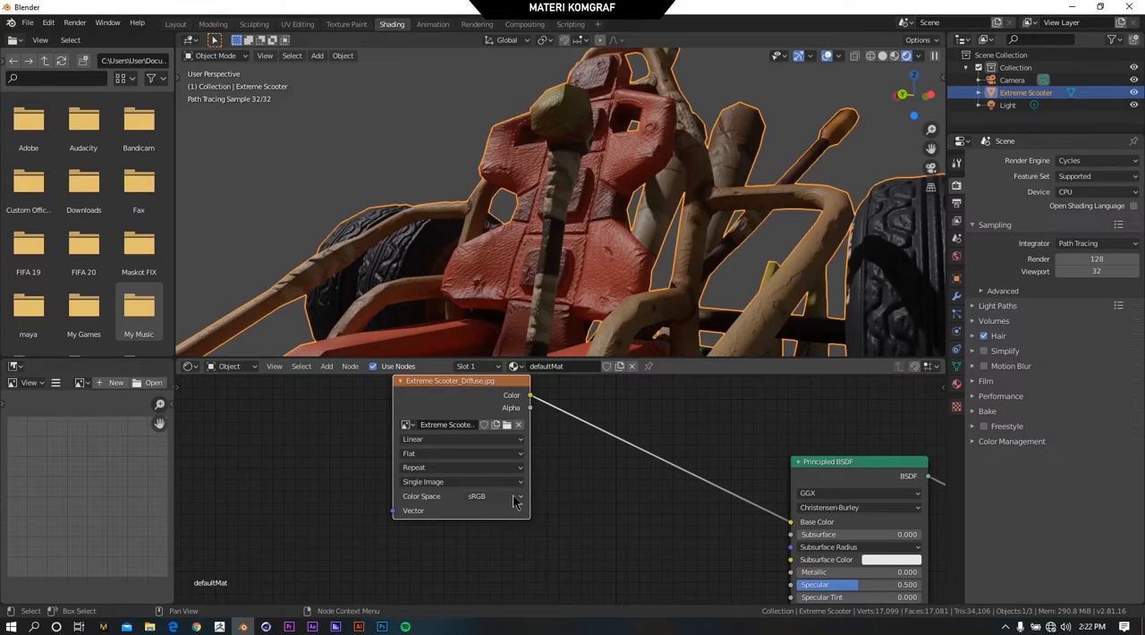
Try Non-Color as the Color Space of the Extreme Scooter_Diffuse.jpg node, and restore it to sRGB.
left_click(514, 497)
left_click(503, 544)
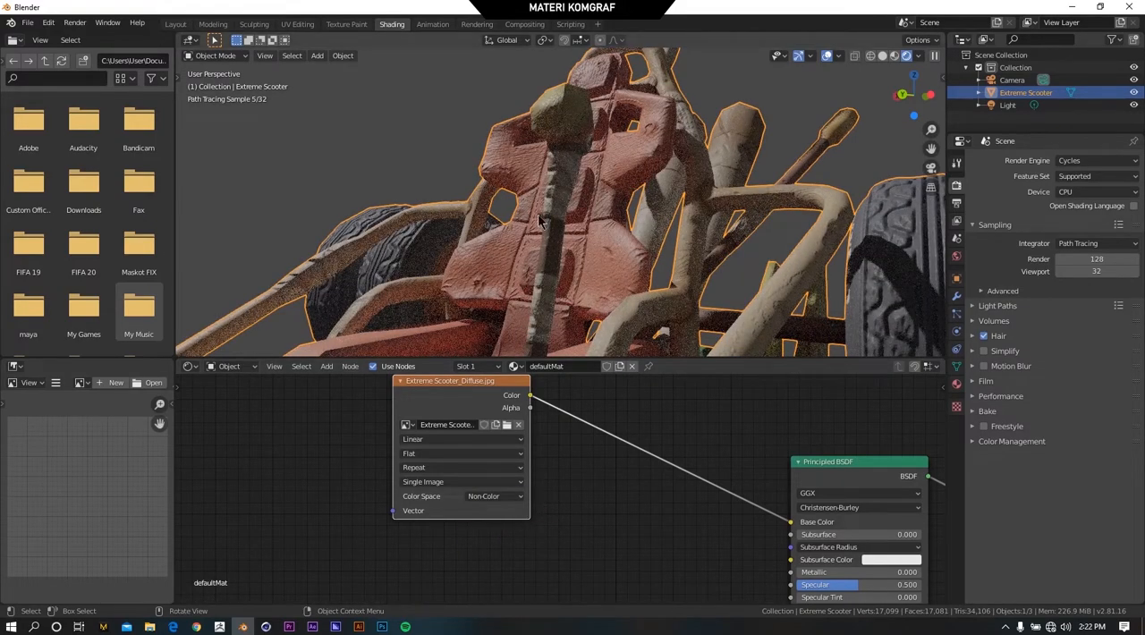
left_click(494, 496)
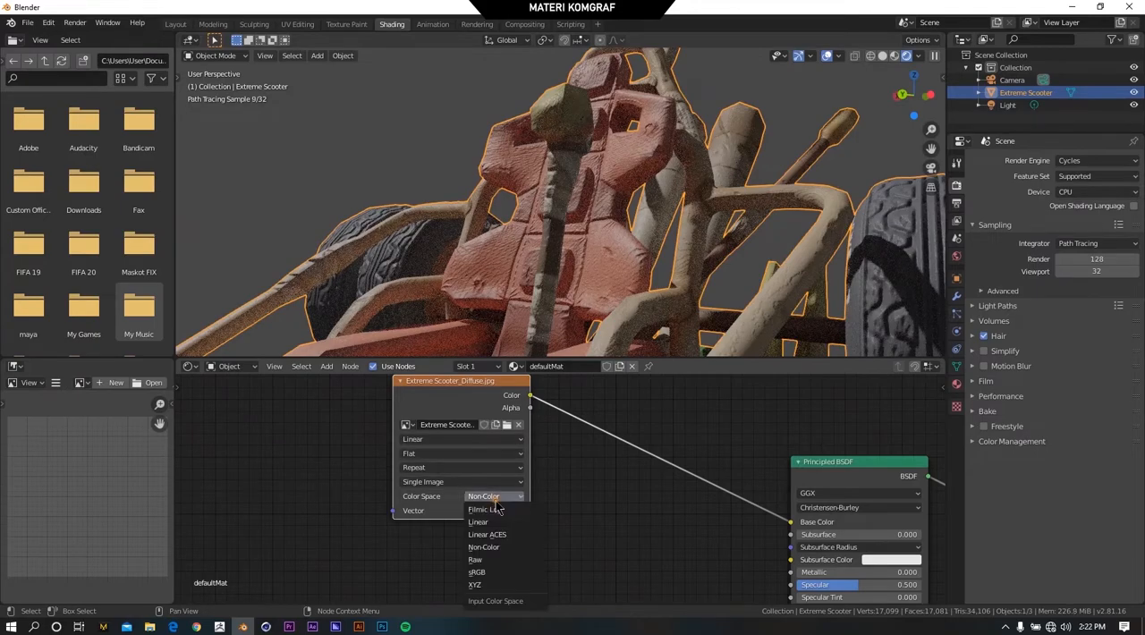
left_click(477, 571)
Duplicate the diffuse image texture node and load Extreme Scooter_AO.jpg into the copy.
scroll(523, 474, "down", 1)
scroll(537, 434, "down", 2)
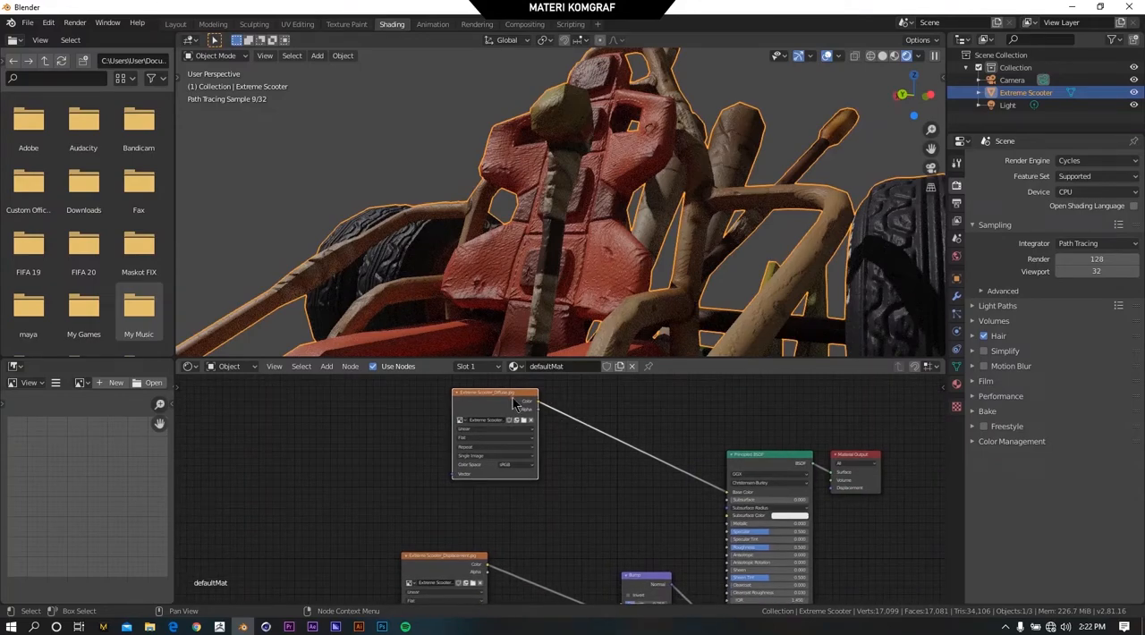
key("shift+d")
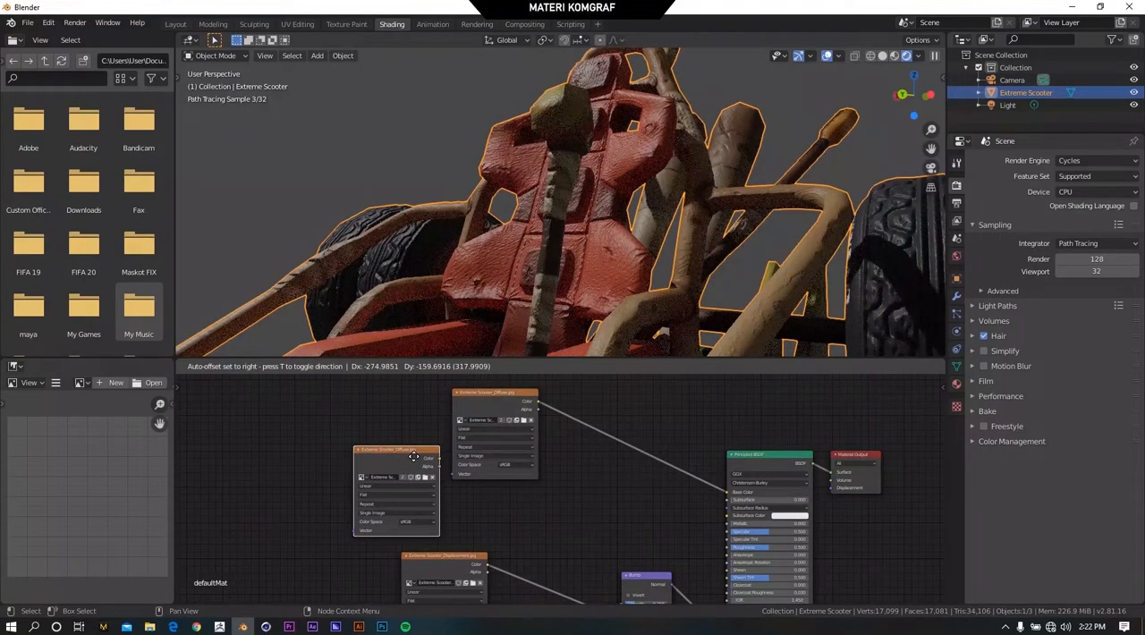
left_click(413, 457)
scroll(422, 495, "up", 4)
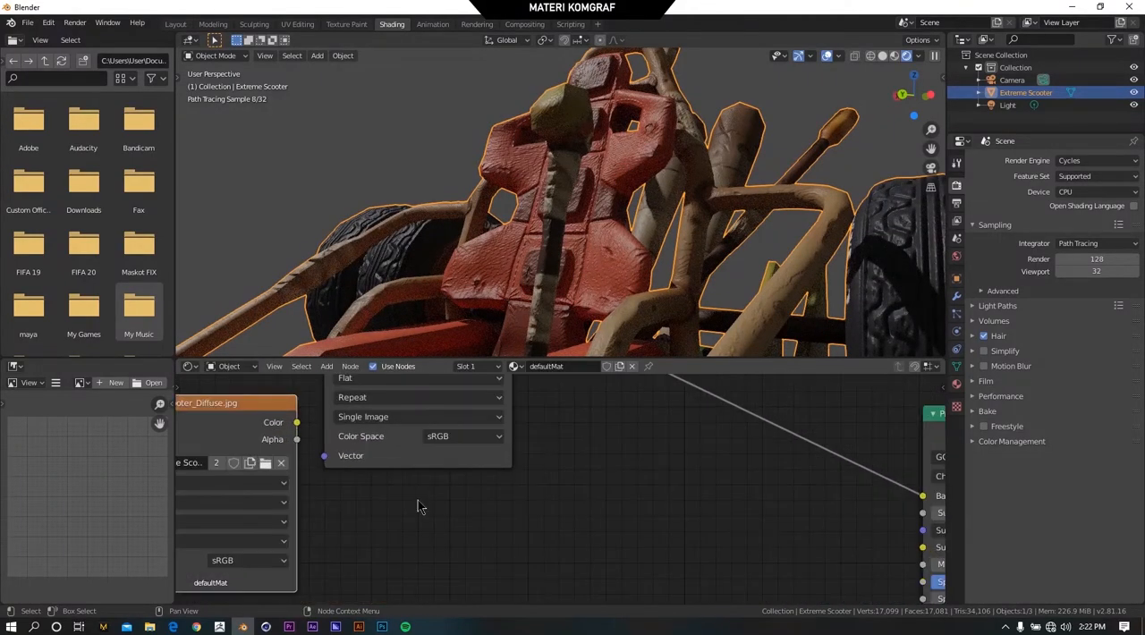
left_click(403, 449)
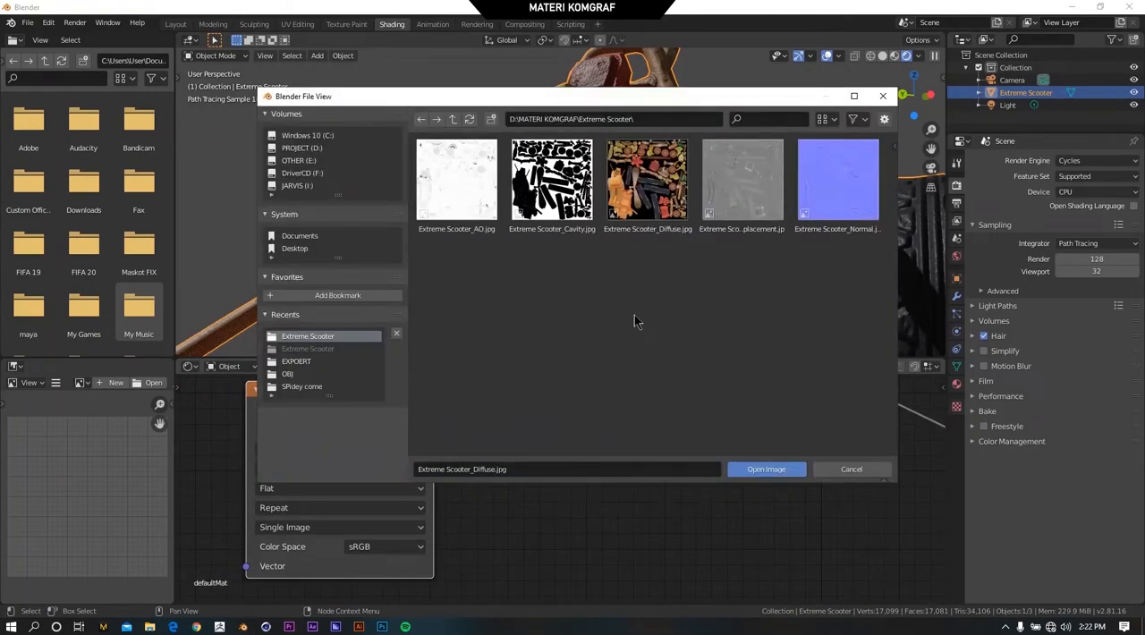
left_click(474, 196)
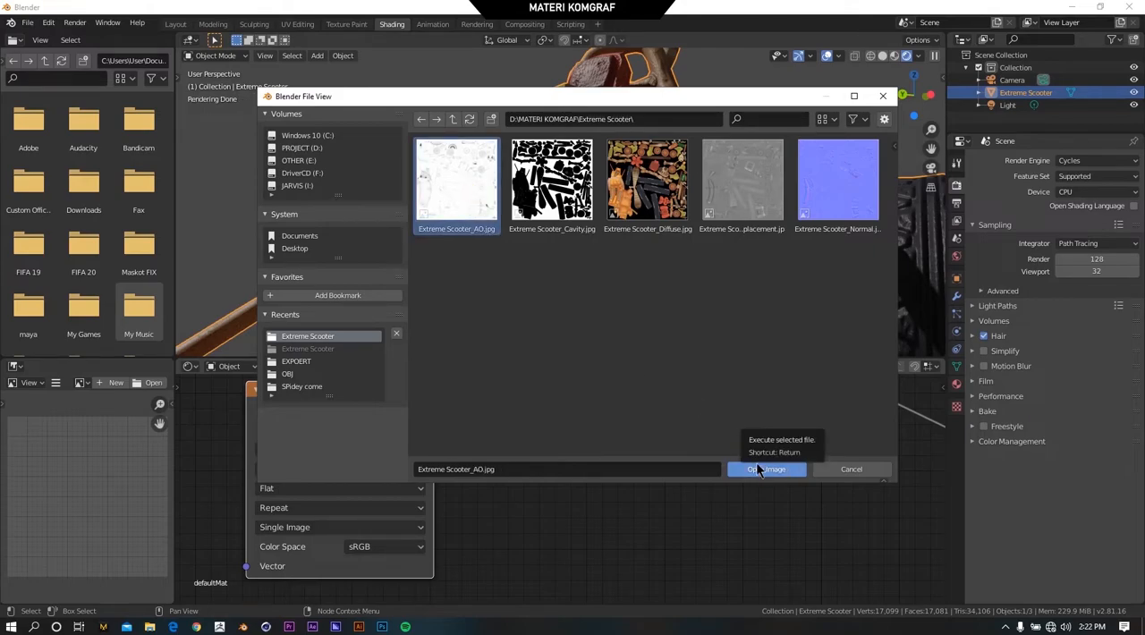
left_click(760, 470)
scroll(583, 477, "down", 2)
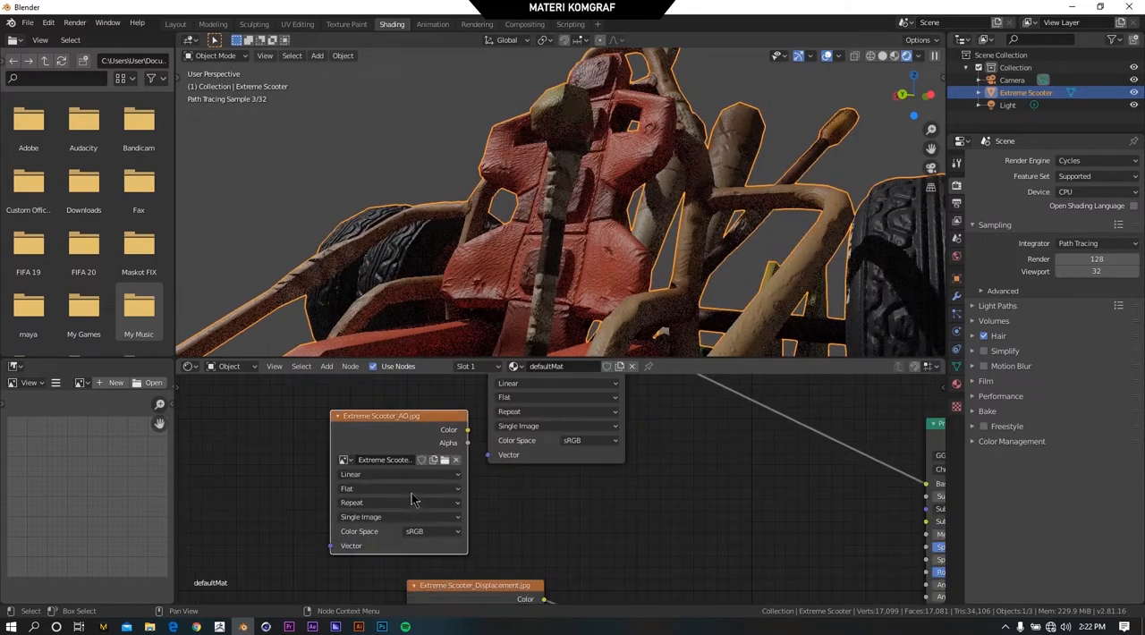
Align the AO texture node directly beneath the diffuse texture node, above the displacement texture node.
scroll(392, 428, "up", 2)
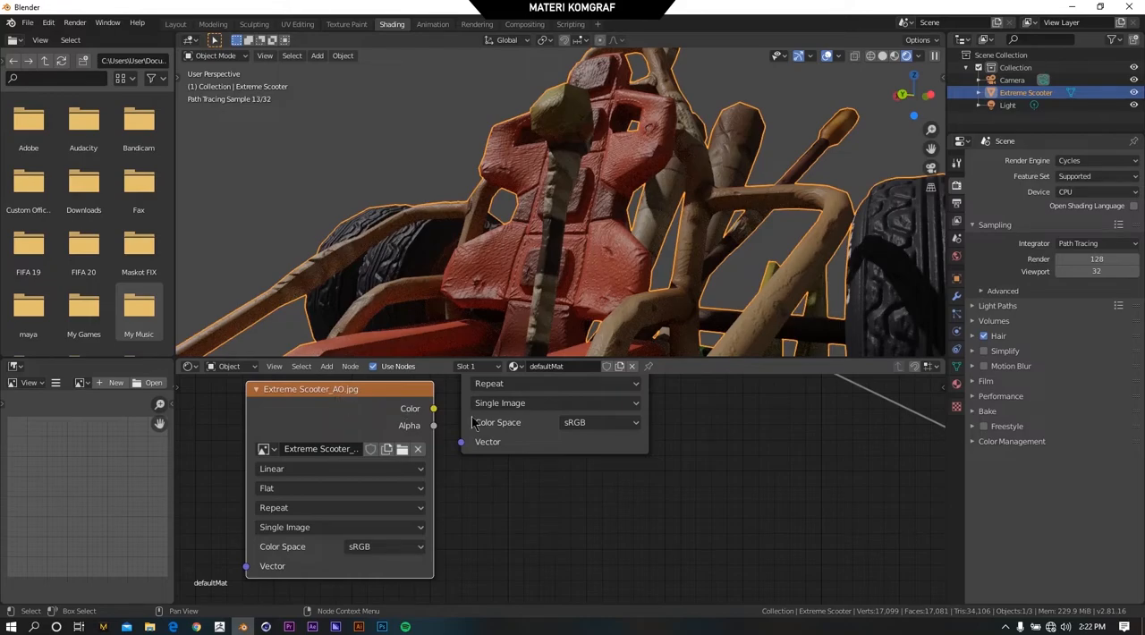
scroll(519, 483, "down", 5)
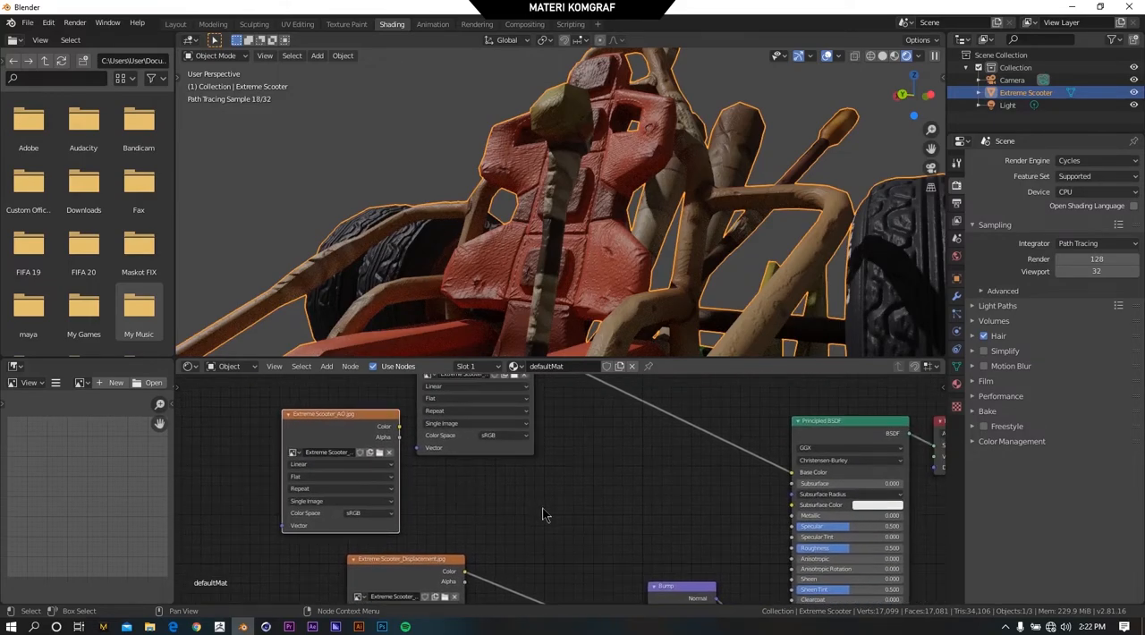
scroll(548, 510, "down", 1)
middle_click_drag(630, 250, 611, 261)
scroll(566, 508, "down", 3)
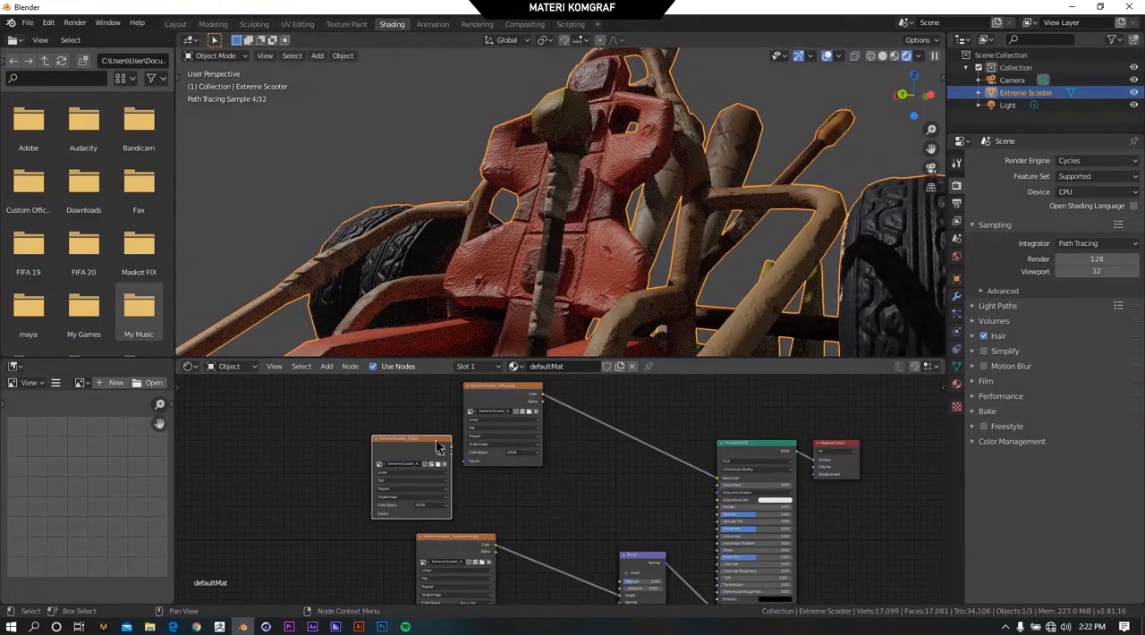
scroll(531, 492, "down", 1)
left_click_drag(528, 413, 509, 392)
left_click_drag(451, 449, 504, 458)
scroll(582, 478, "up", 2)
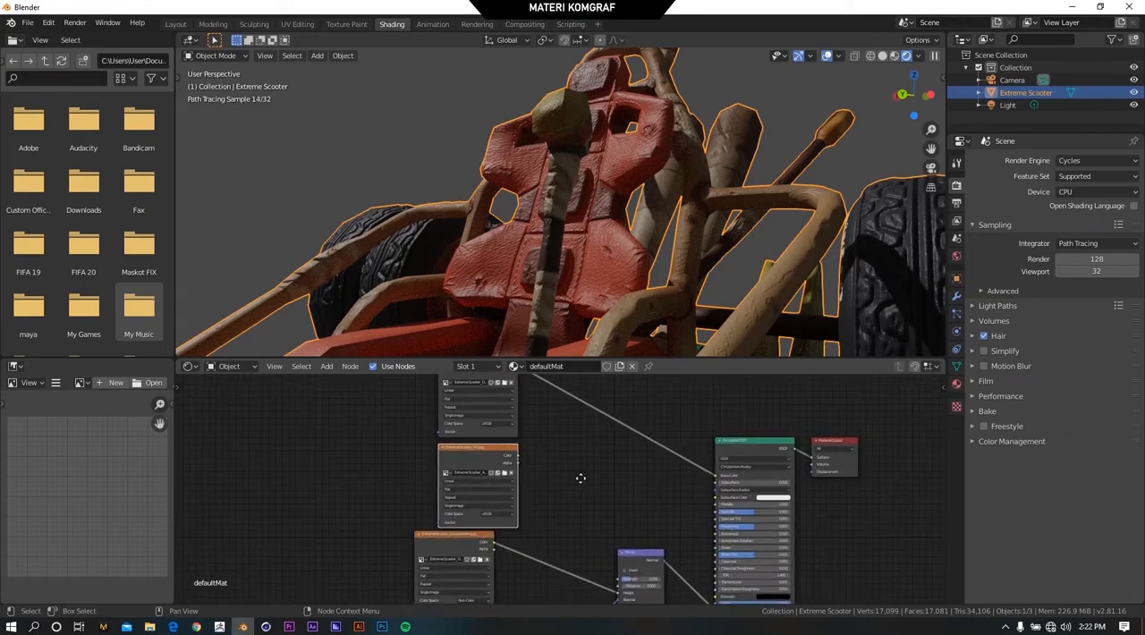
left_click_drag(428, 393, 414, 387)
left_click_drag(431, 479, 418, 475)
scroll(784, 479, "up", 3)
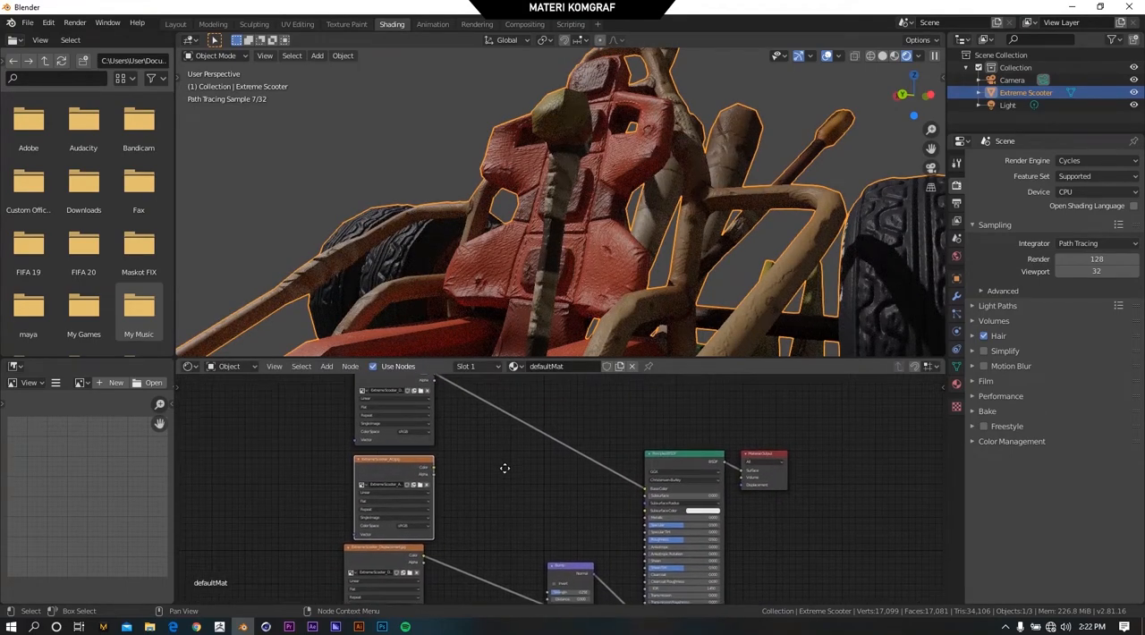
Add a MixRGB color node between the AO texture node and the Principled BSDF.
scroll(613, 513, "down", 3)
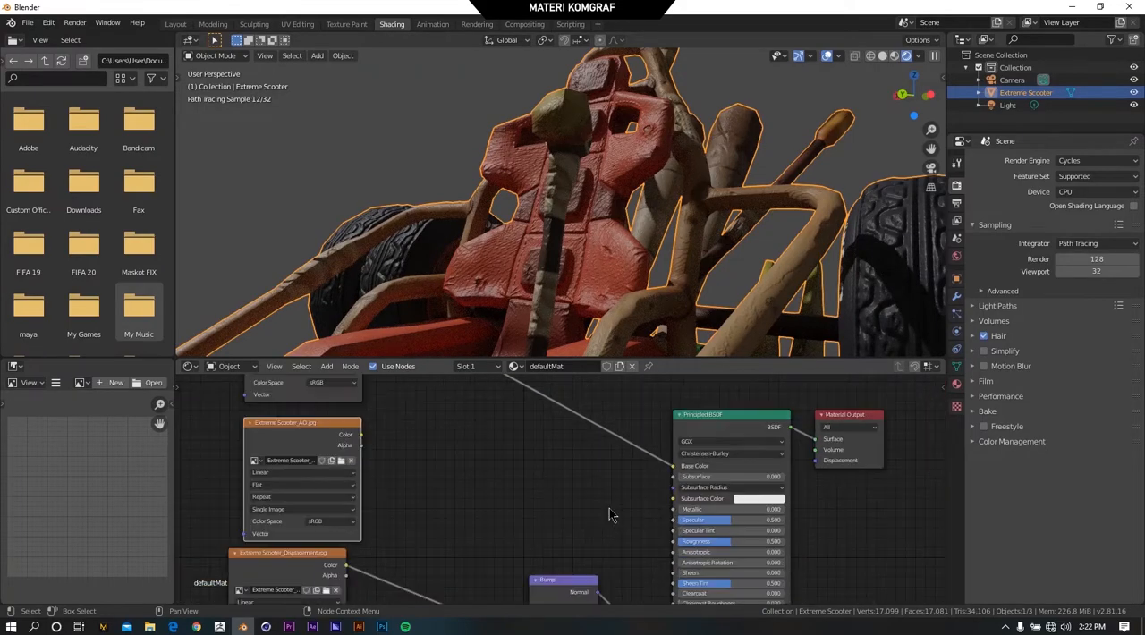
middle_click_drag(480, 494, 510, 477)
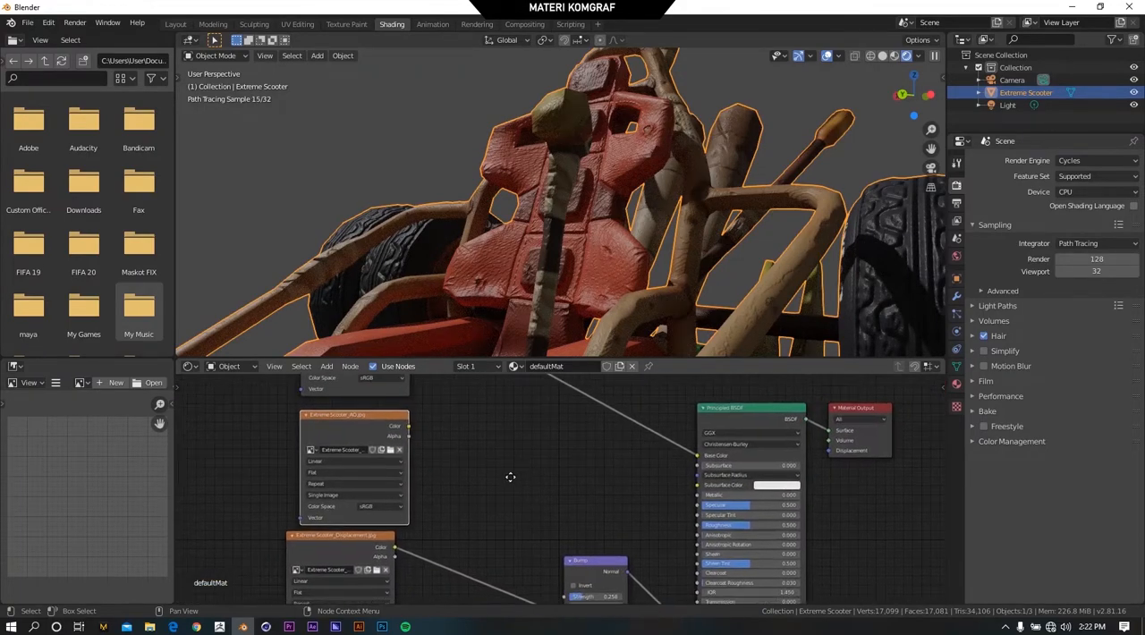
left_click(326, 365)
key("shift+a")
mouse_move(426, 510)
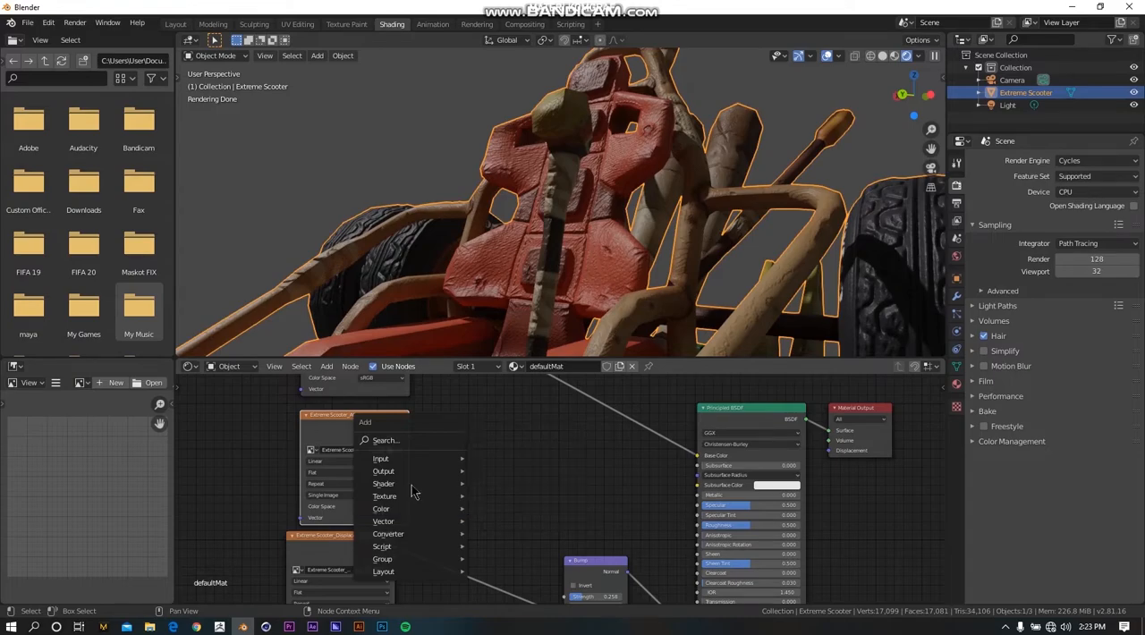
left_click_drag(340, 417, 366, 408)
left_click(327, 366)
mouse_move(356, 455)
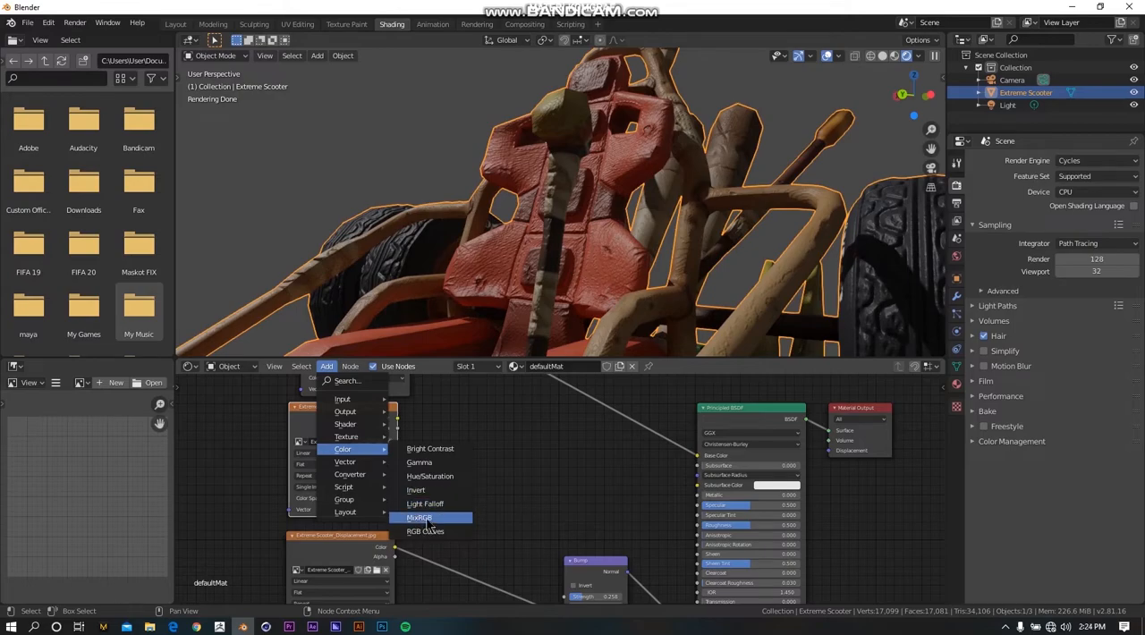
left_click(428, 520)
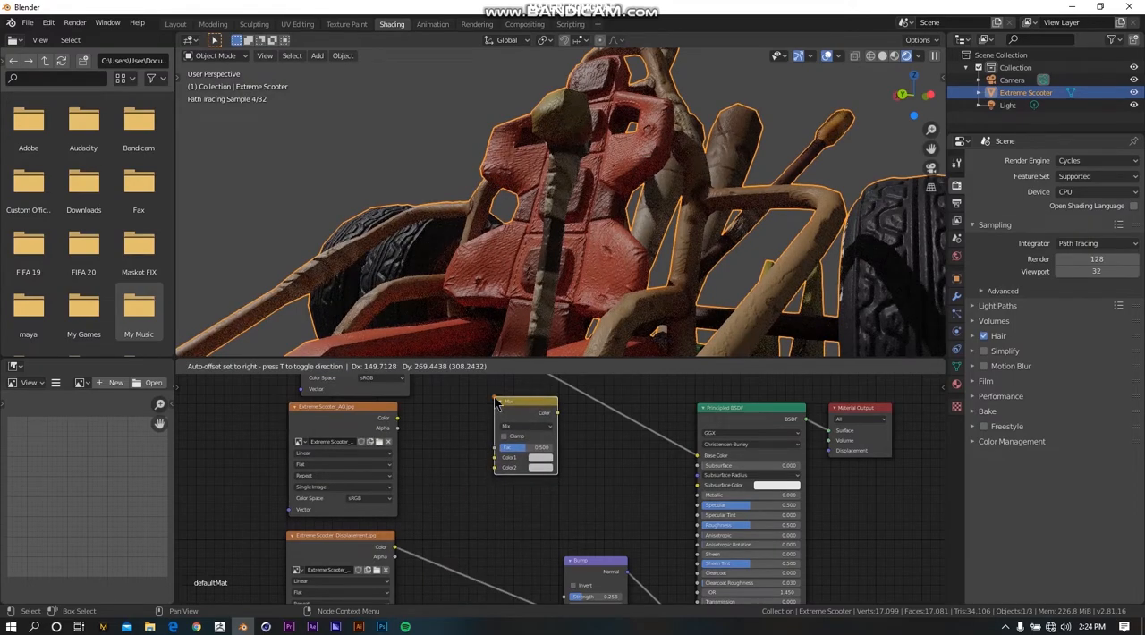
left_click(494, 399)
Reroute the diffuse texture's Color link from the Principled BSDF's Base Color to the Mix node's Color1 input.
scroll(542, 499, "down", 3)
middle_click_drag(623, 464, 610, 481)
scroll(540, 486, "up", 3)
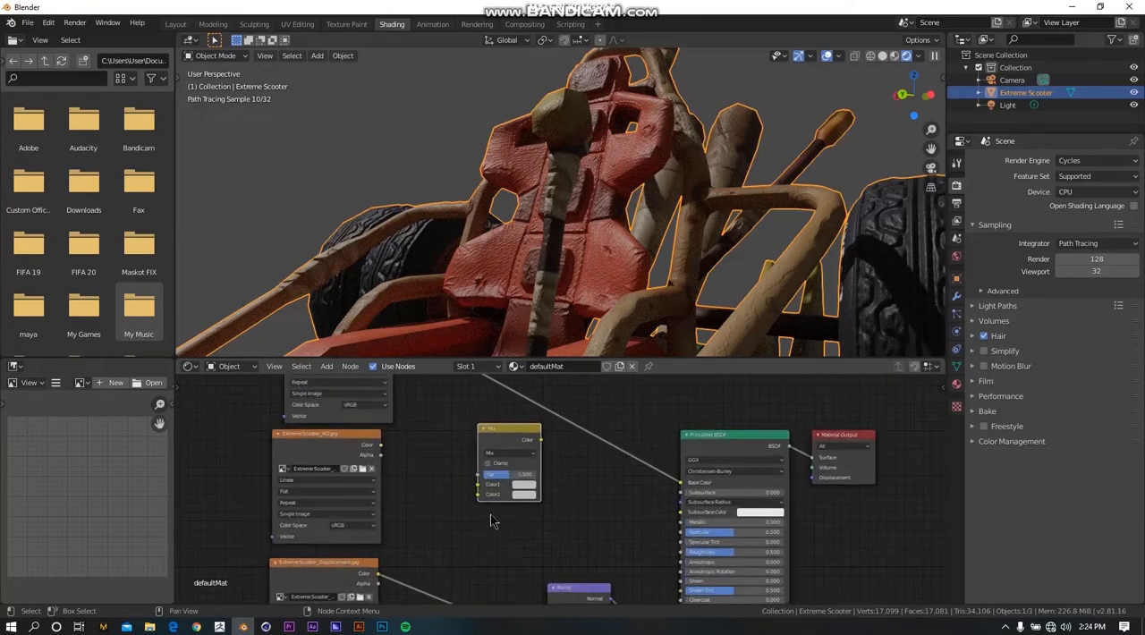
scroll(486, 511, "up", 5)
middle_click_drag(463, 531, 500, 511)
scroll(497, 506, "up", 1)
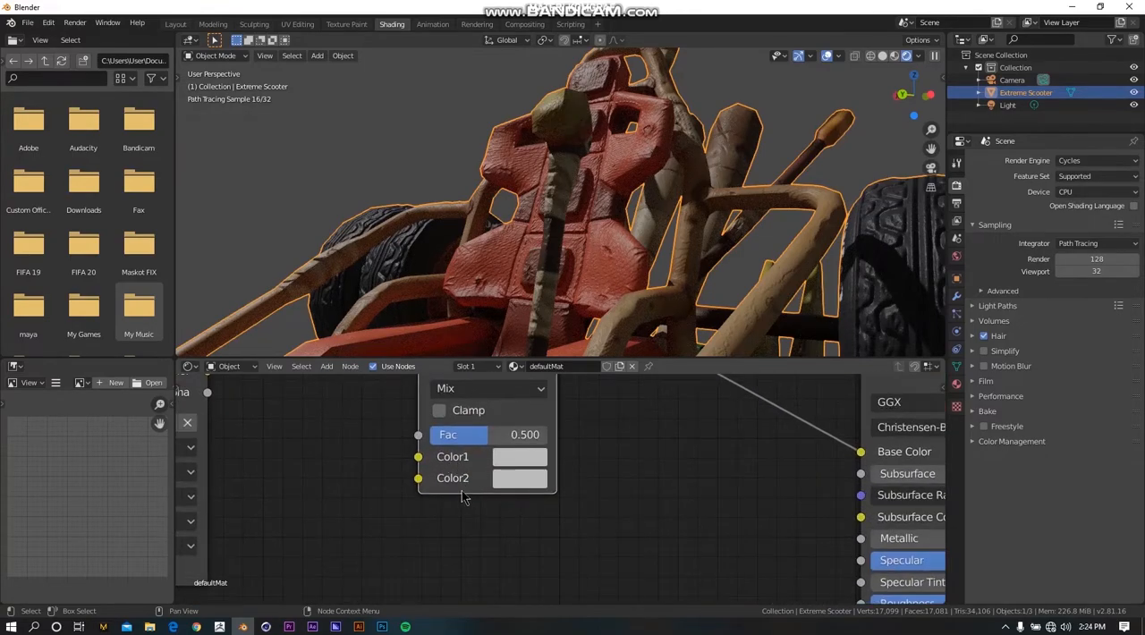
scroll(528, 497, "down", 6)
middle_click_drag(644, 475, 645, 529)
scroll(645, 506, "down", 3)
left_click_drag(709, 523, 507, 525)
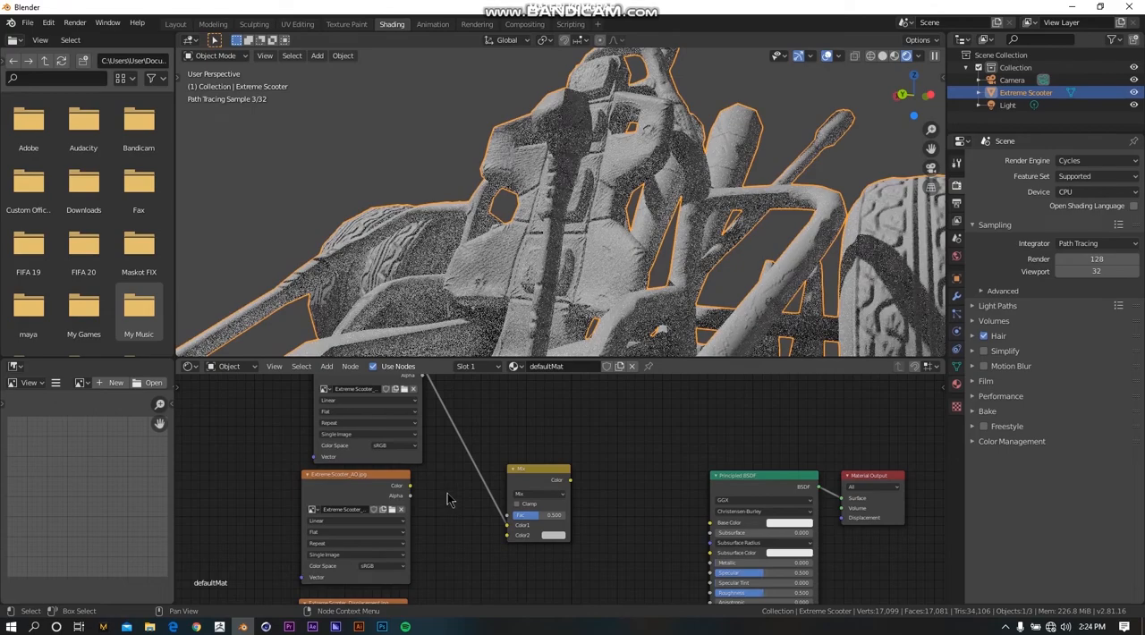
Connect the AO texture's Color output to the Mix node's Color2 input.
scroll(404, 516, "up", 1)
left_click_drag(370, 485, 493, 546)
scroll(586, 475, "down", 1)
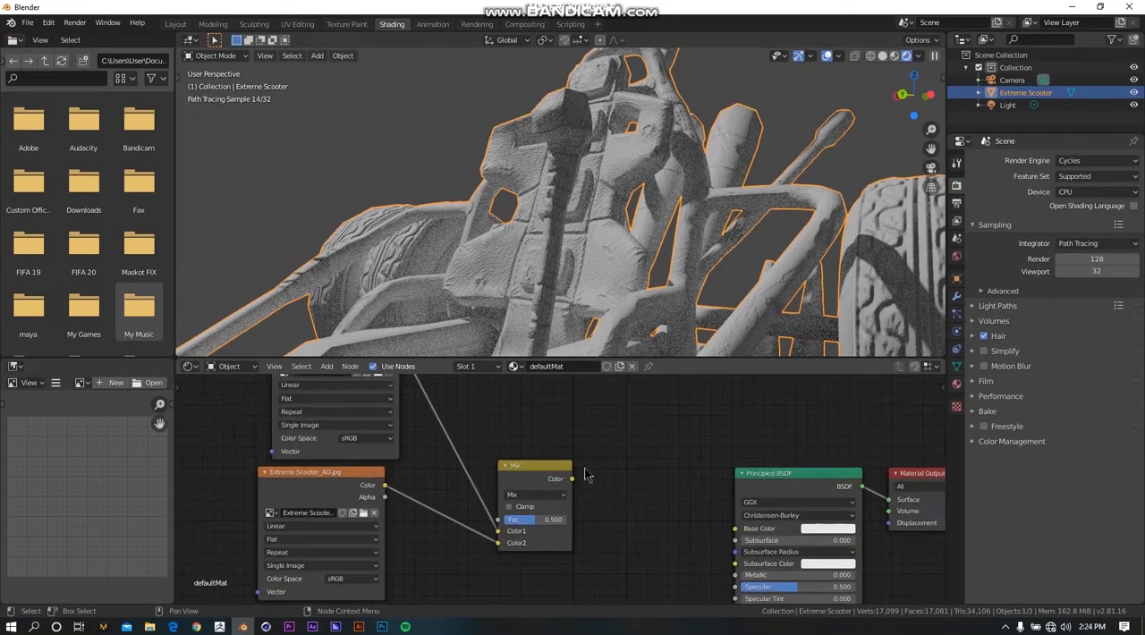
Move the Mix node closer to the Principled BSDF and connect its Color output to the Base Color input.
left_click_drag(529, 472, 581, 429)
scroll(580, 447, "down", 4)
scroll(577, 466, "up", 3)
scroll(577, 466, "up", 1)
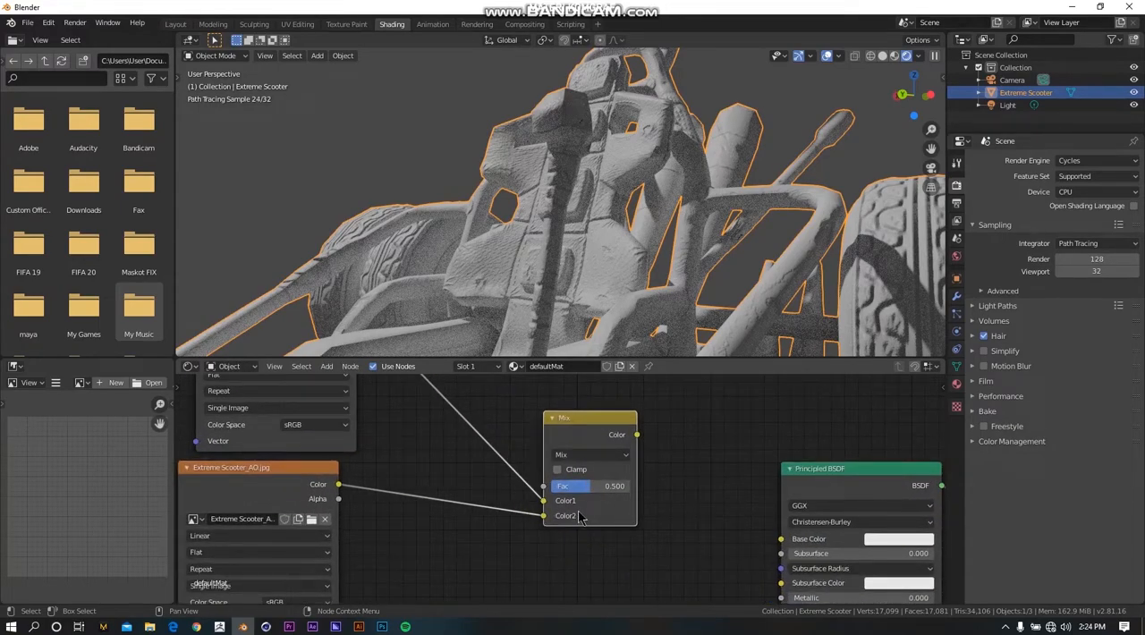
scroll(590, 483, "down", 1)
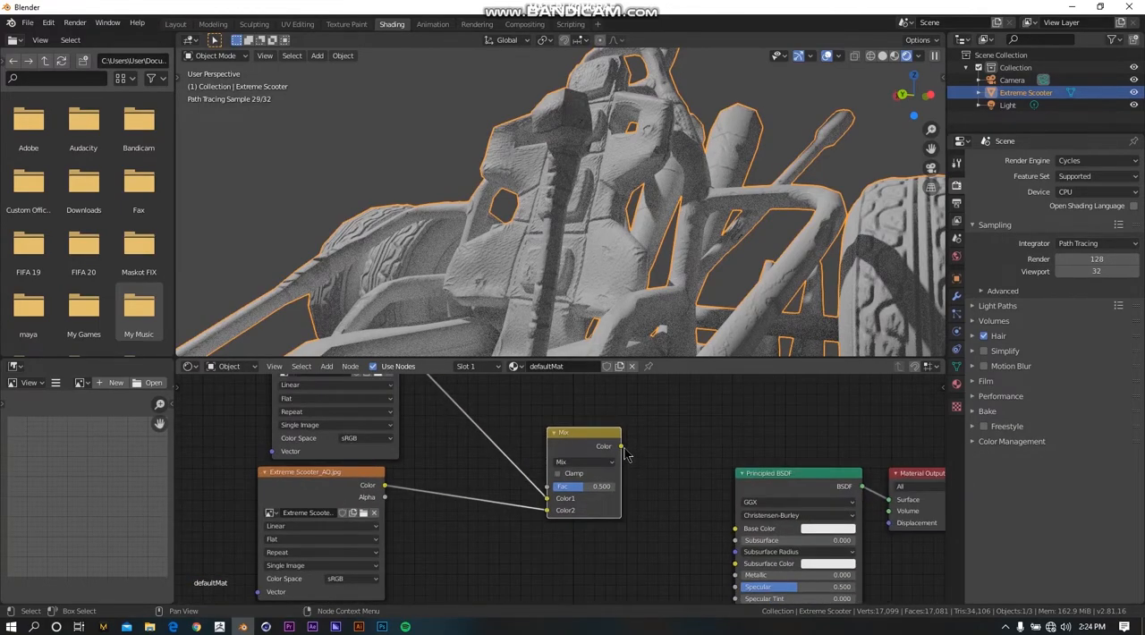
left_click_drag(621, 446, 736, 528)
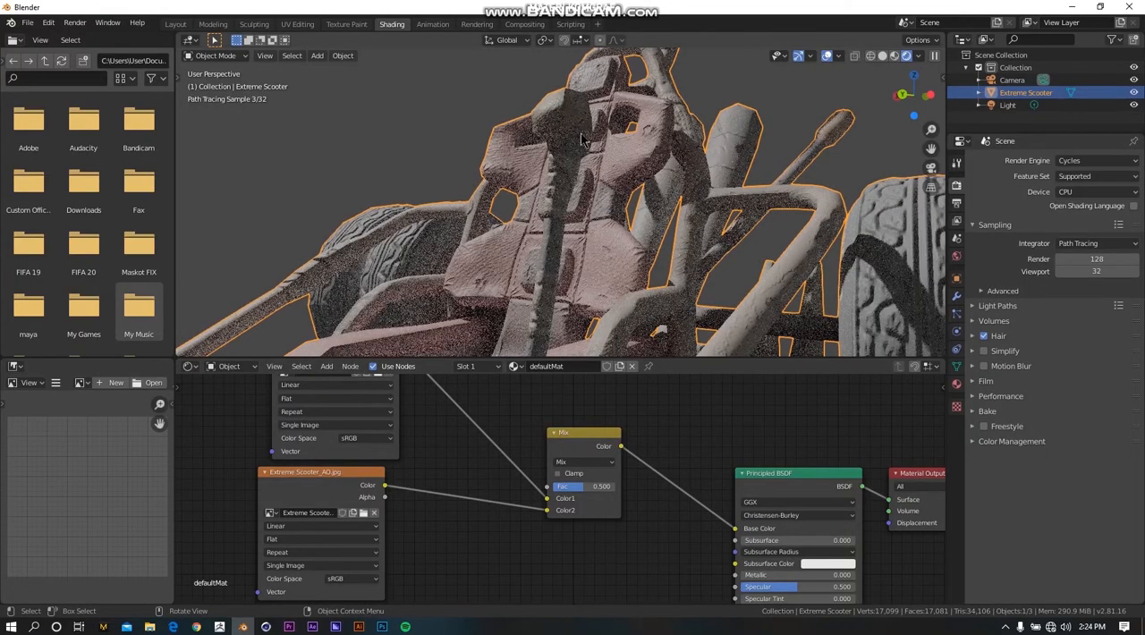
Set the Mix node's blending mode to Overlay.
middle_click_drag(601, 212, 581, 277)
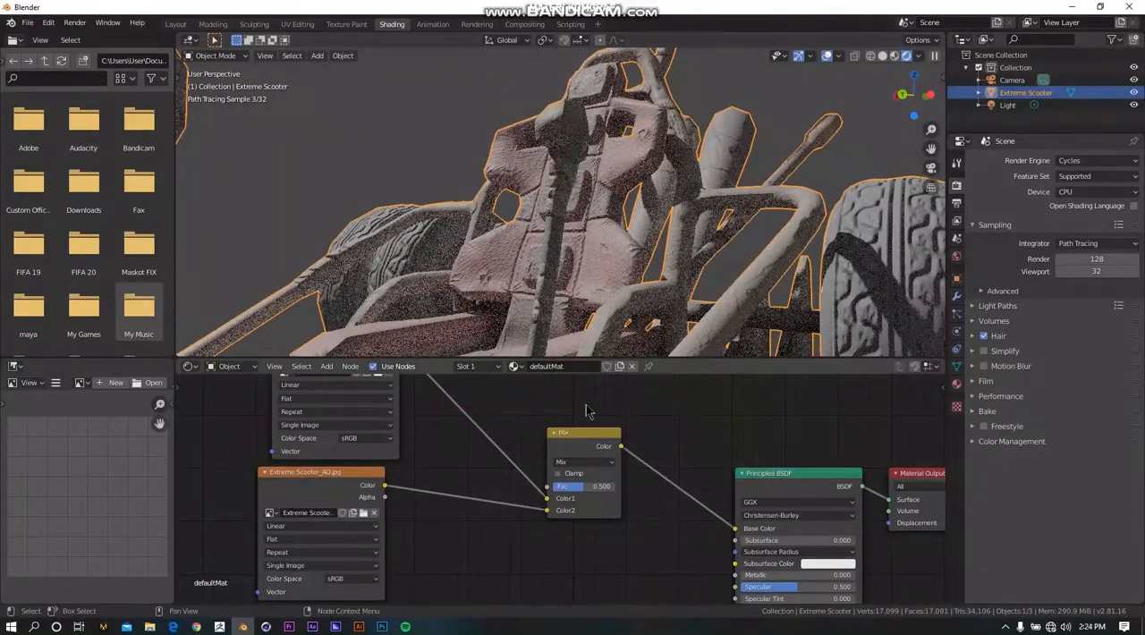
left_click(577, 462)
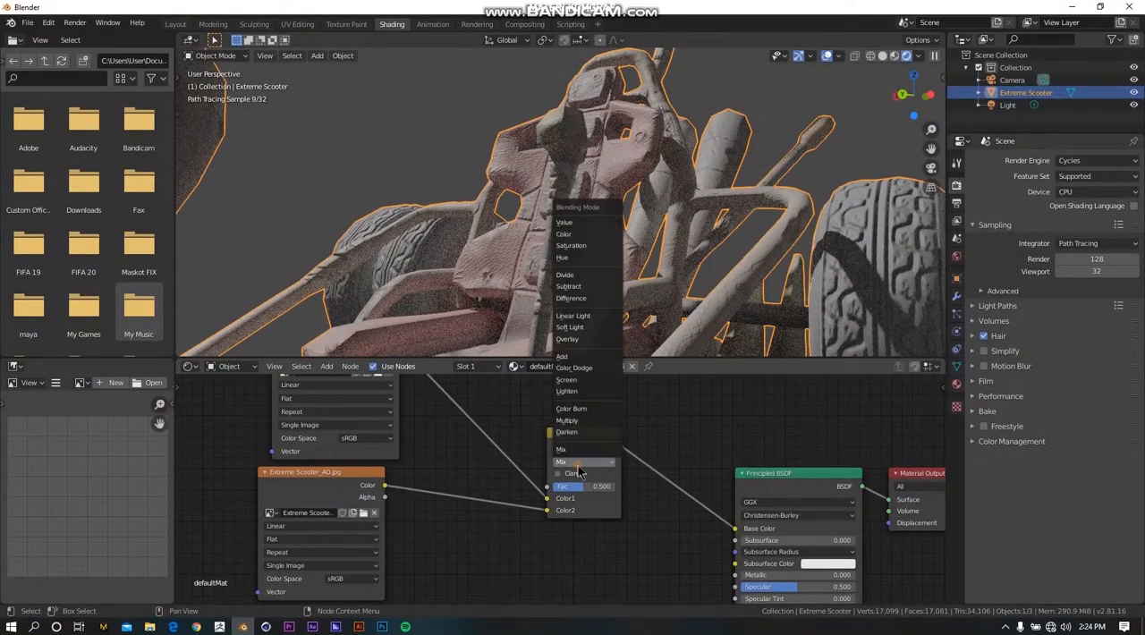
left_click(575, 341)
Move the AO texture node slightly left and connect its Alpha output to the Overlay node's Fac input.
scroll(413, 477, "down", 1)
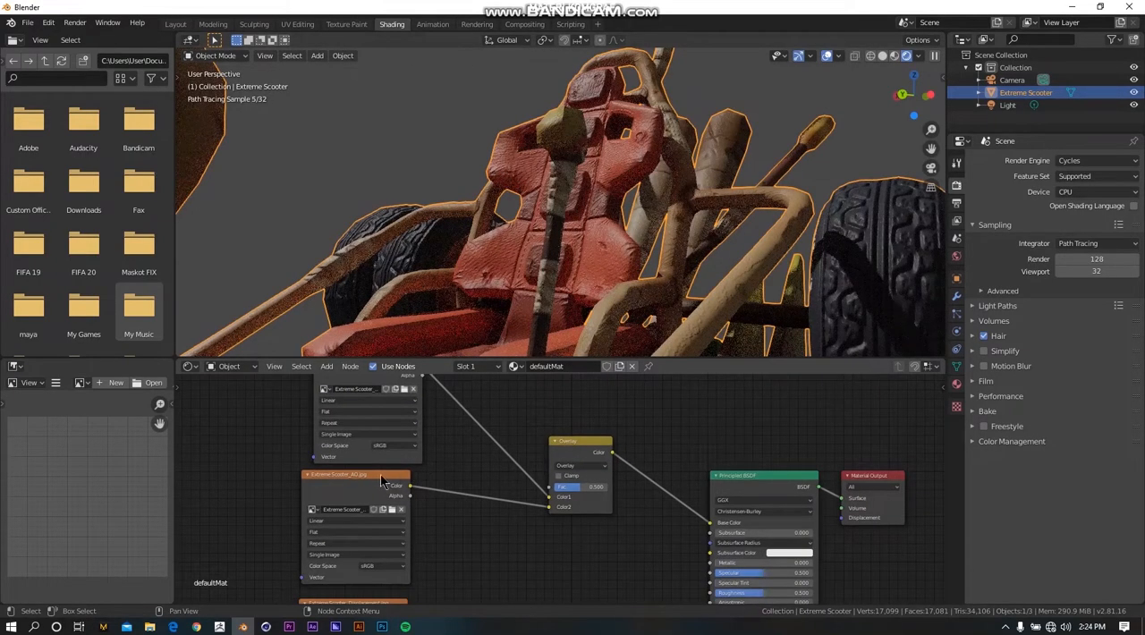
left_click_drag(382, 481, 363, 482)
scroll(409, 508, "up", 1)
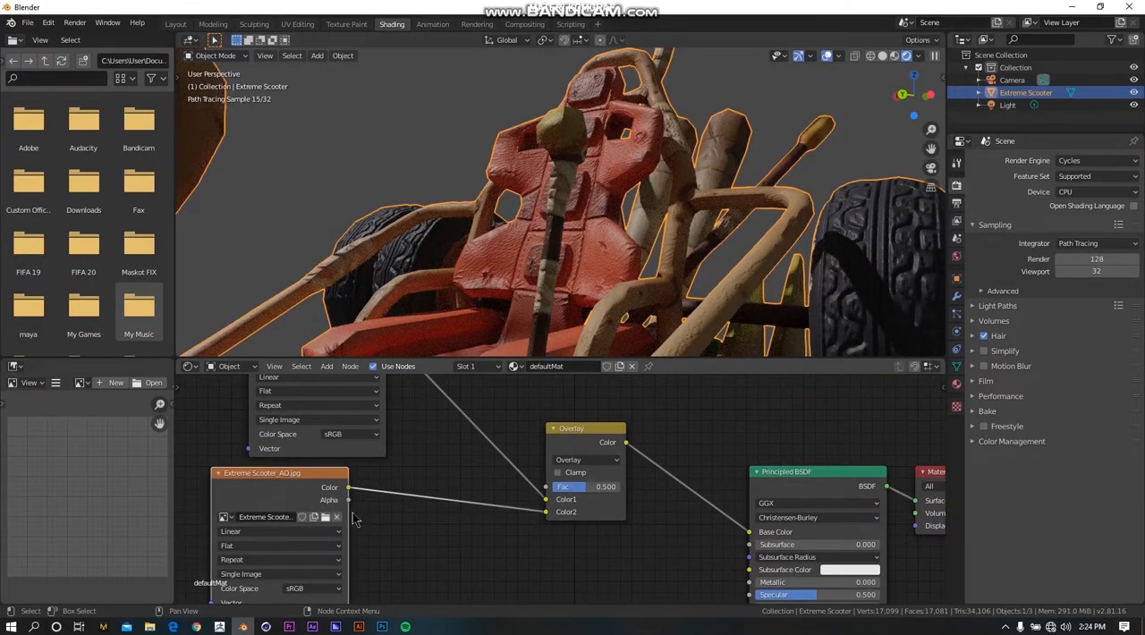
left_click_drag(348, 501, 549, 489)
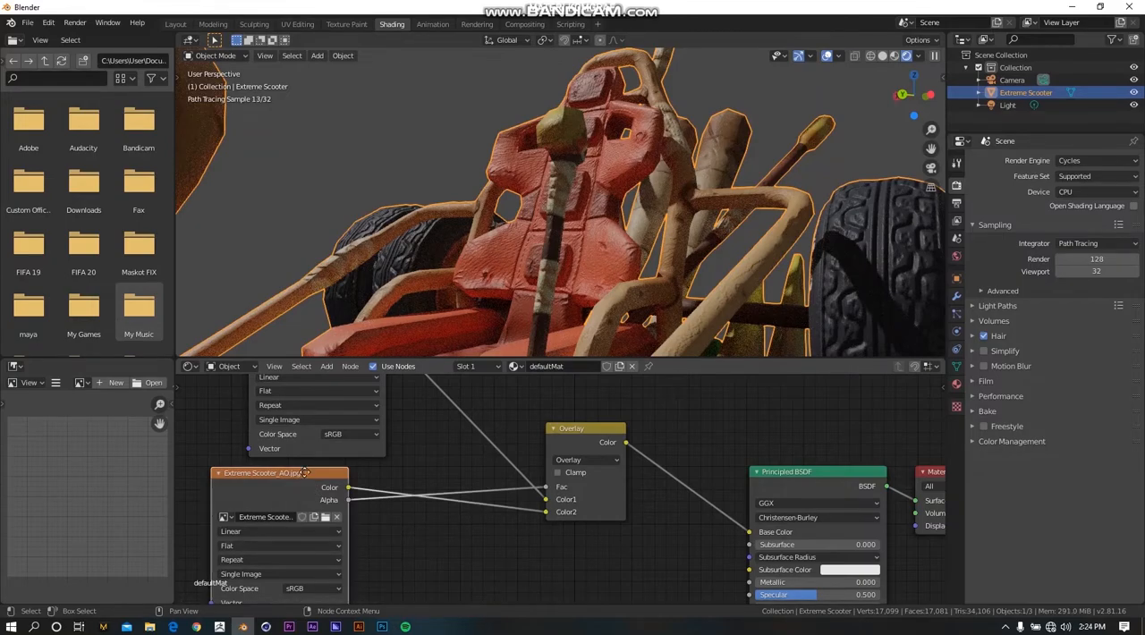
scroll(407, 503, "down", 1)
middle_click_drag(420, 506, 446, 500)
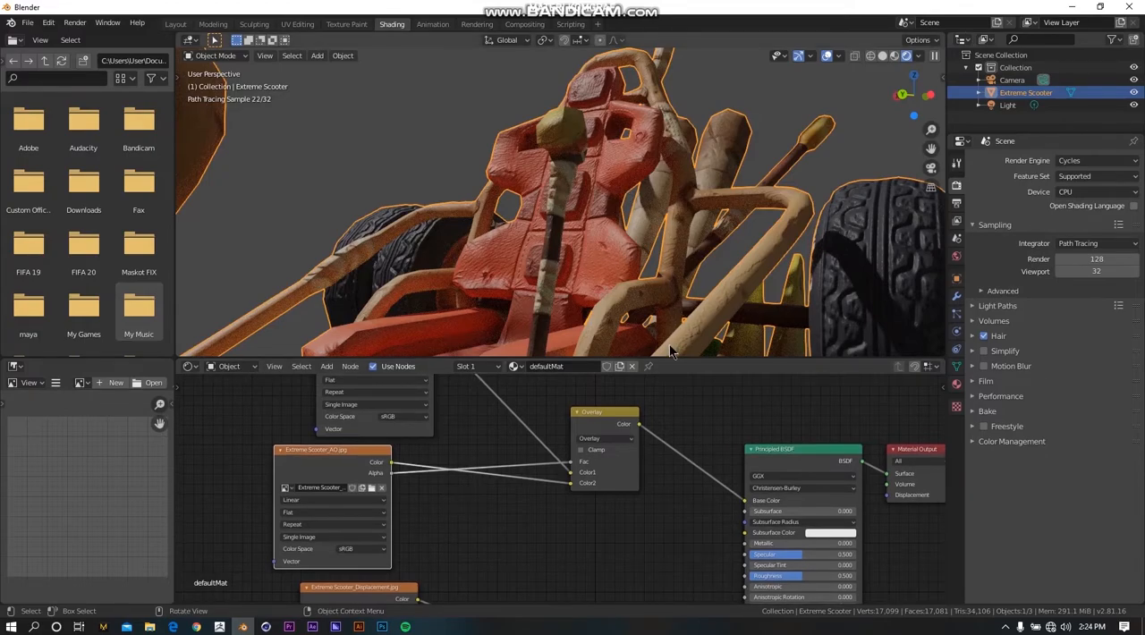
Move the AO texture node further left and insert a ColorRamp node between its Color output and the Overlay node's Color2 input.
left_click_drag(347, 463, 324, 468)
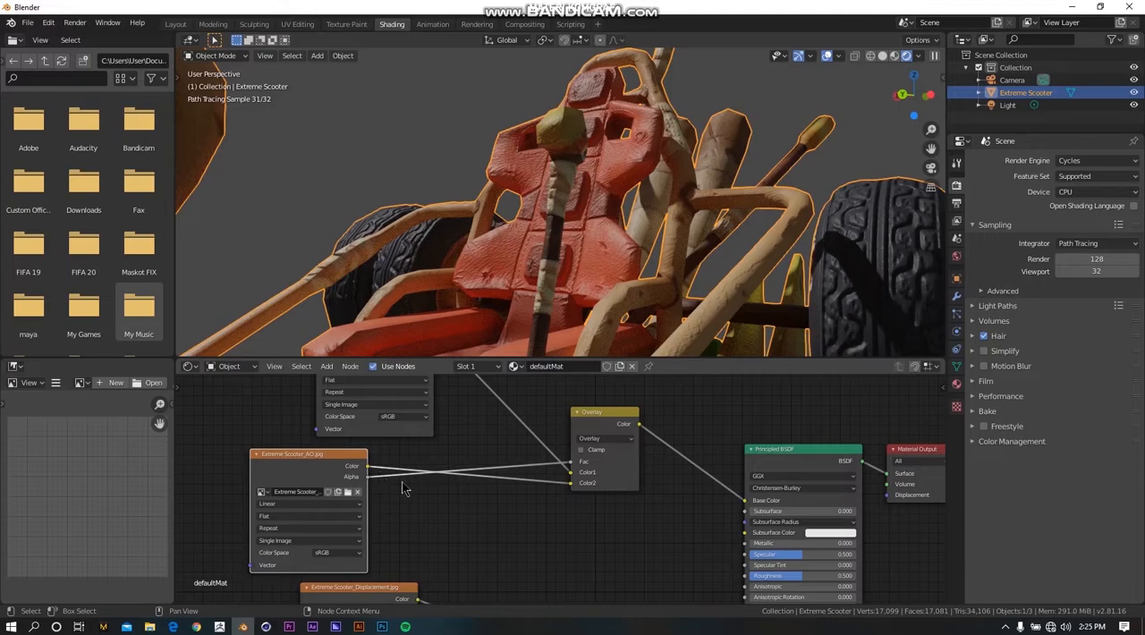
scroll(401, 487, "up", 1)
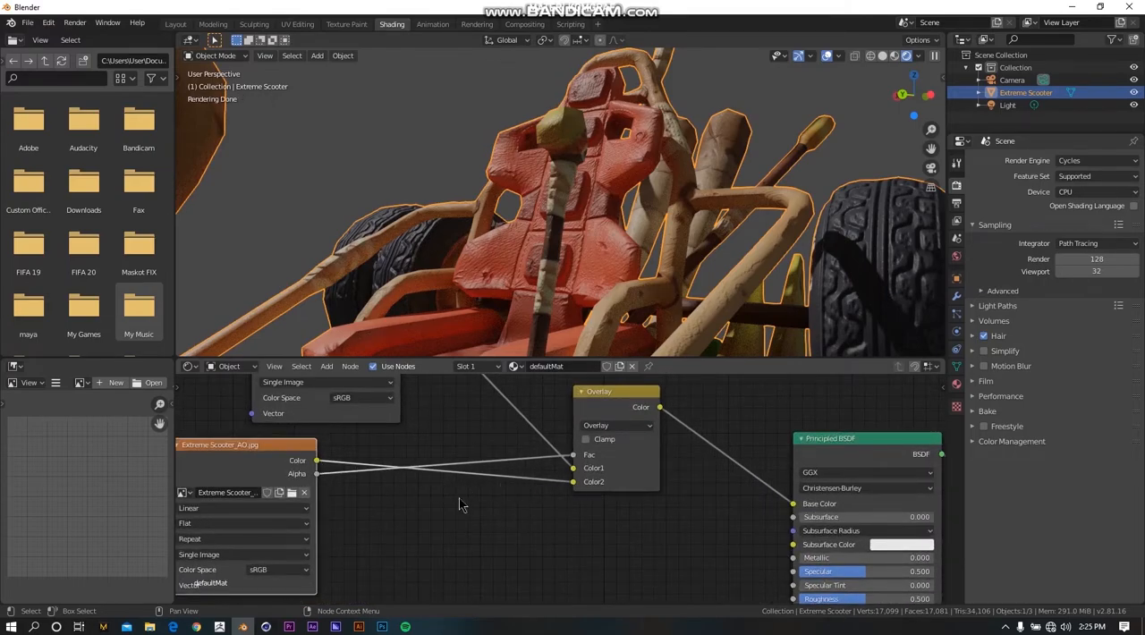
key("shift+a")
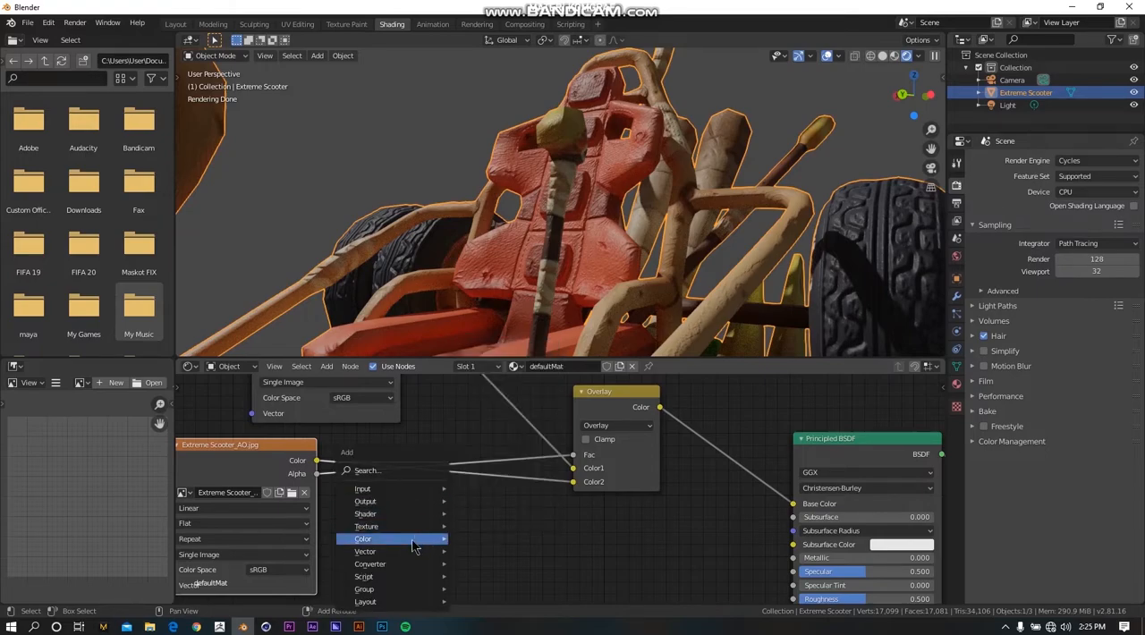
mouse_move(413, 545)
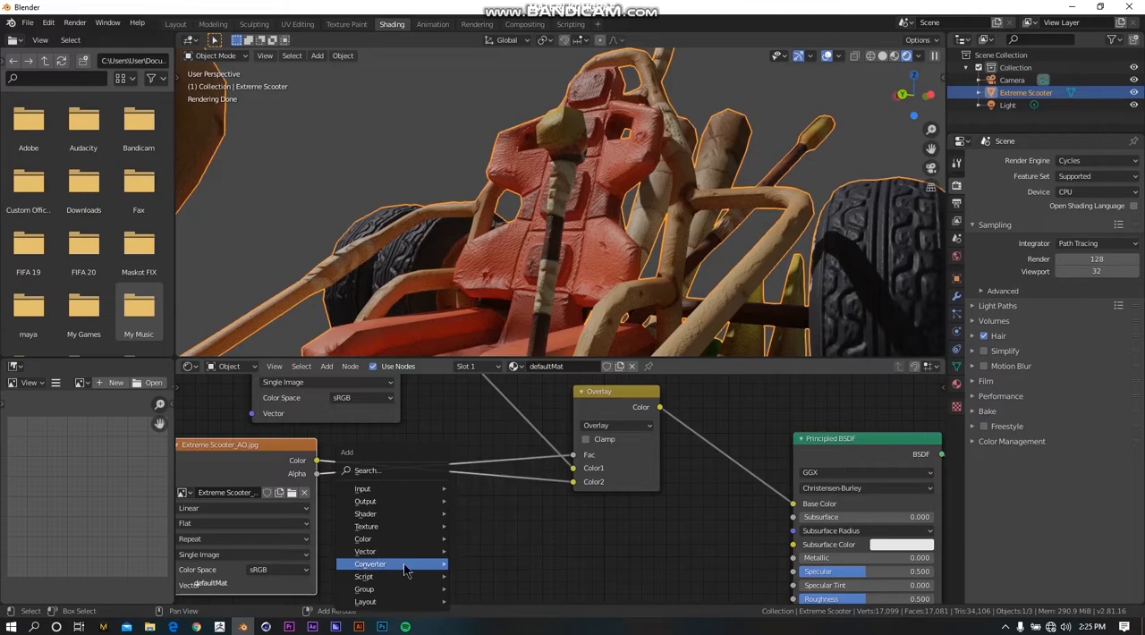
mouse_move(406, 568)
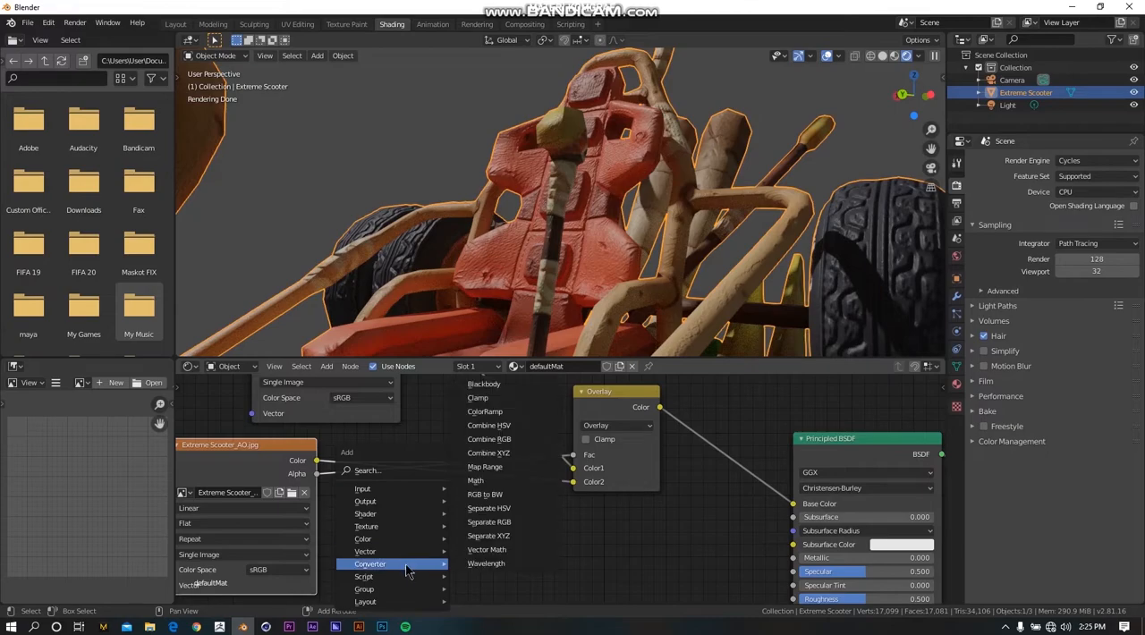
left_click(506, 413)
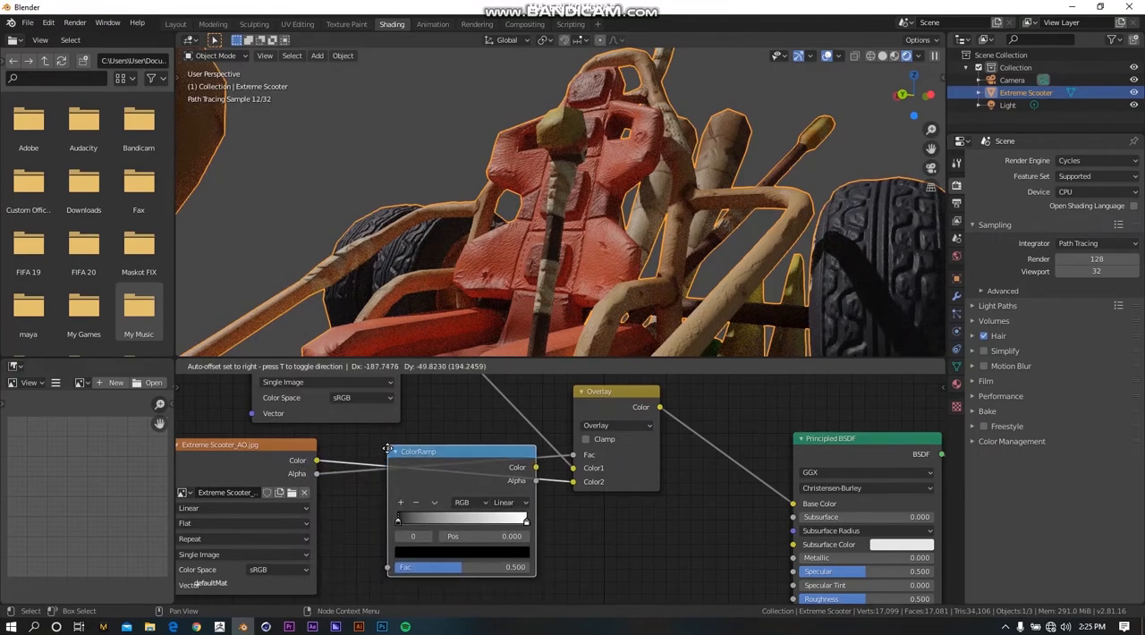
left_click(377, 444)
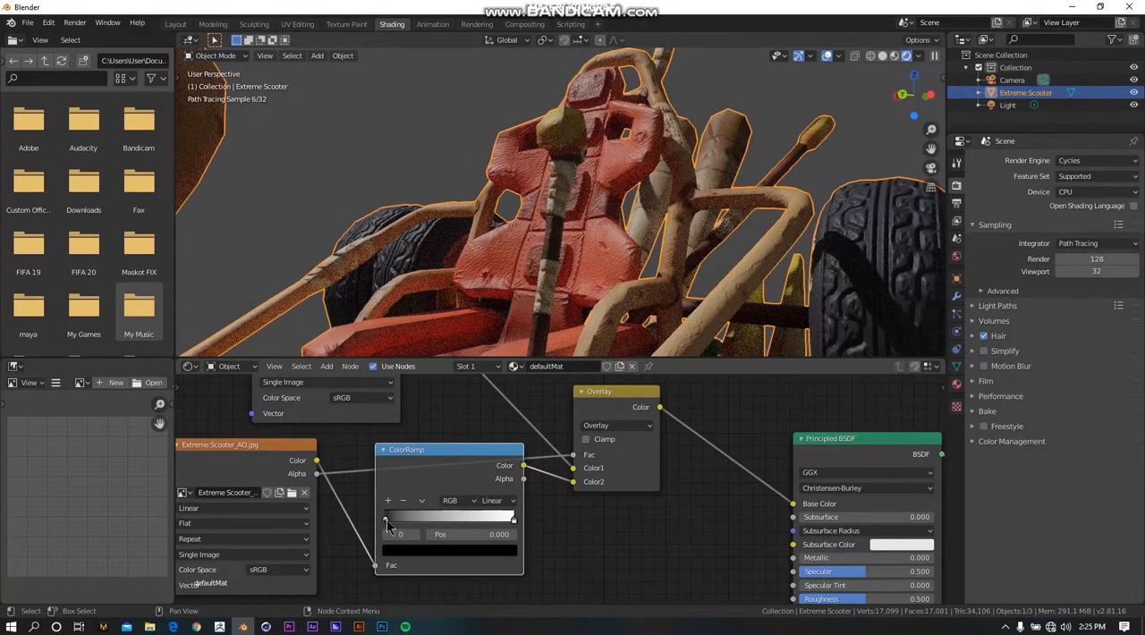
Move the ColorRamp's black stop to position 0.795 and pull the white stop in just beside it.
left_click_drag(386, 524, 516, 526)
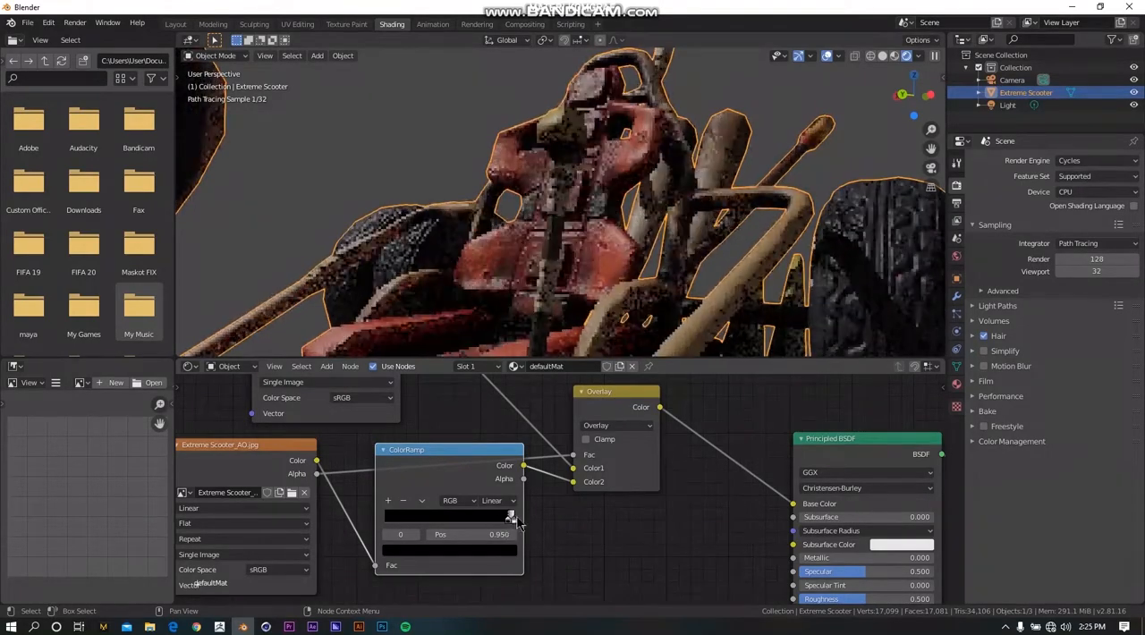
left_click_drag(515, 526, 487, 519)
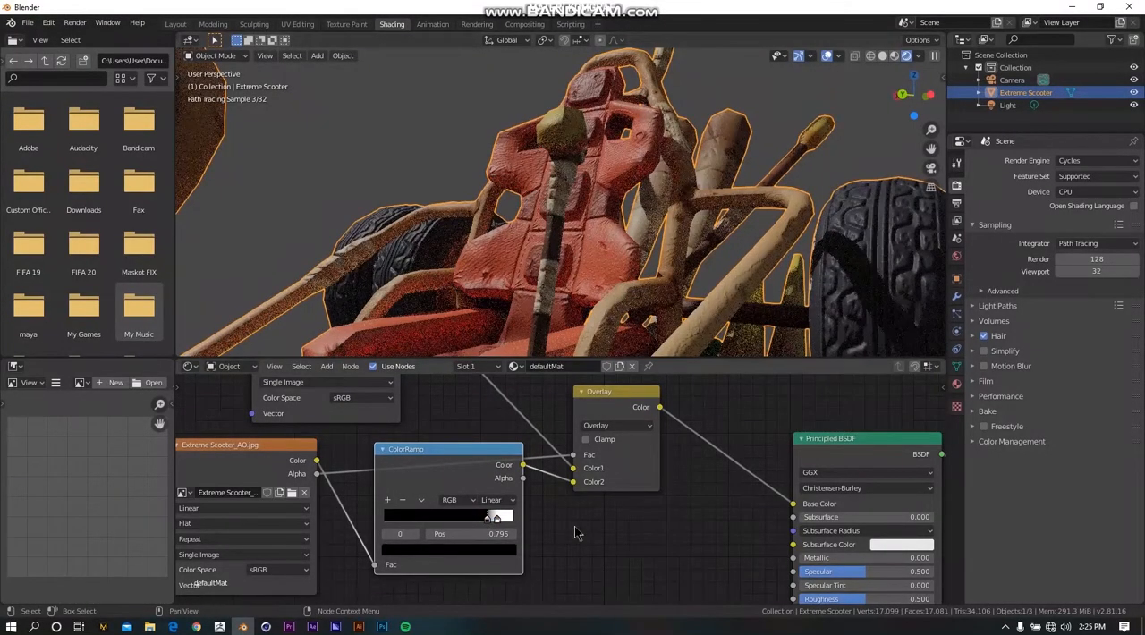
Review the complete defaultMat node network, from the four image textures through the Overlay and Bump nodes to the Material Output.
scroll(522, 456, "down", 4)
scroll(537, 461, "down", 3)
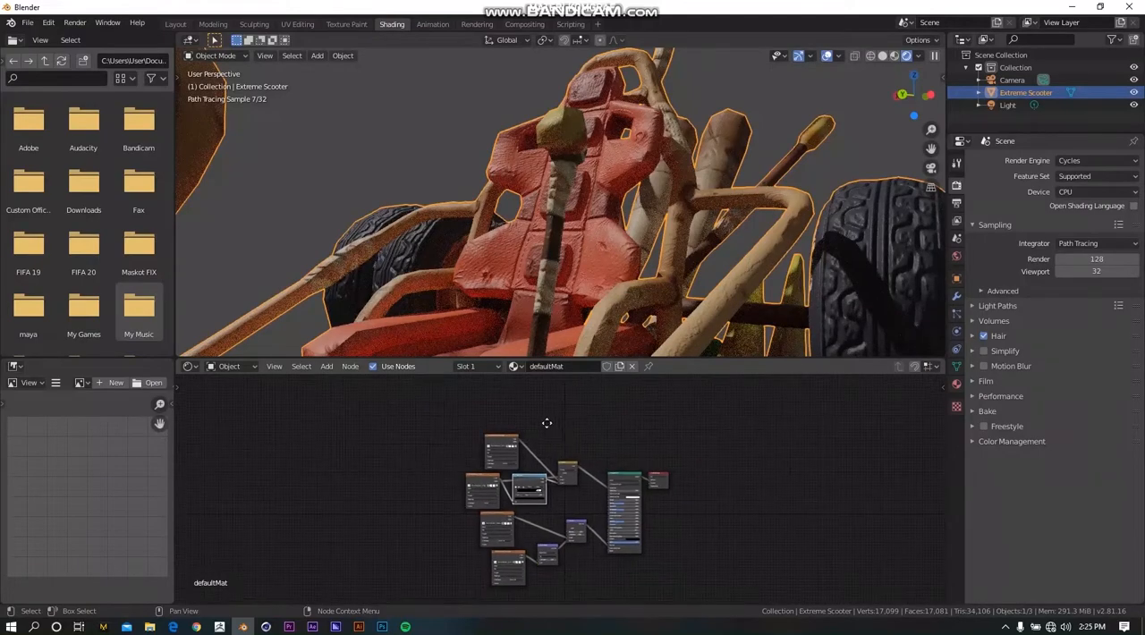
middle_click_drag(555, 460, 529, 469)
scroll(529, 470, "down", 3)
scroll(530, 470, "up", 4)
scroll(529, 477, "up", 1)
scroll(530, 476, "down", 1)
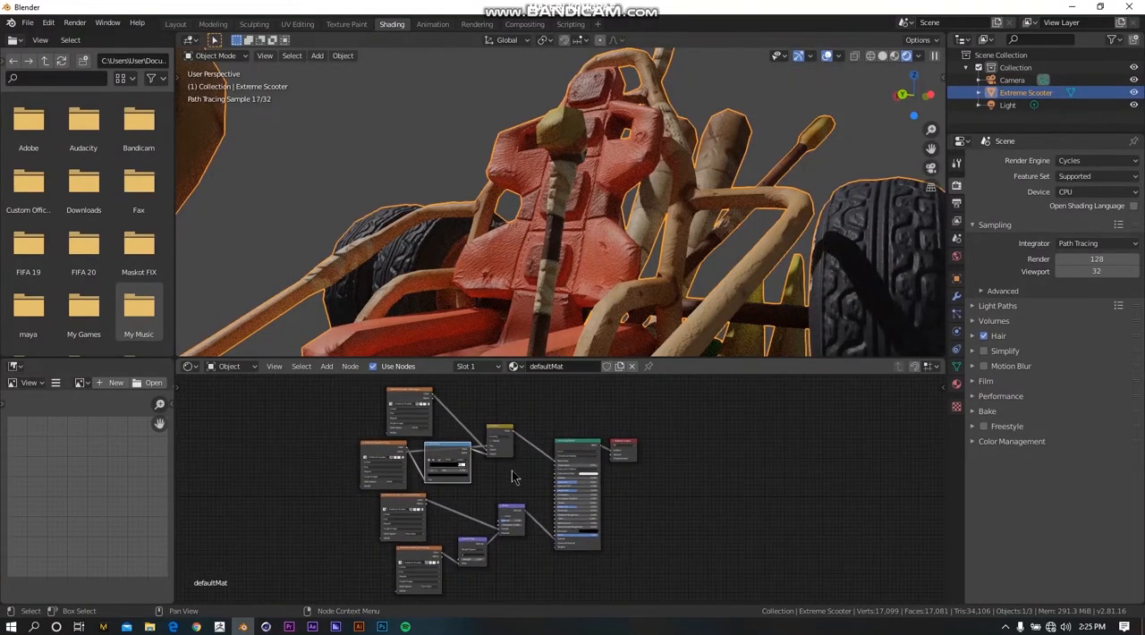
scroll(530, 475, "up", 2)
scroll(529, 475, "down", 2)
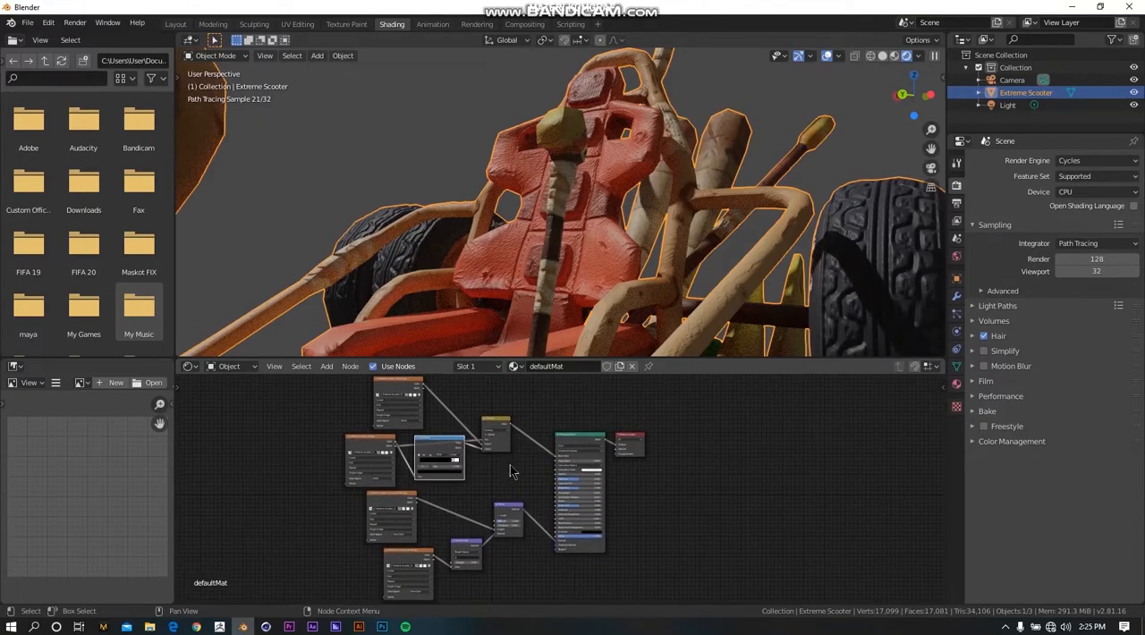
scroll(391, 402, "up", 2)
middle_click_drag(394, 408, 416, 413)
middle_click_drag(507, 466, 502, 429)
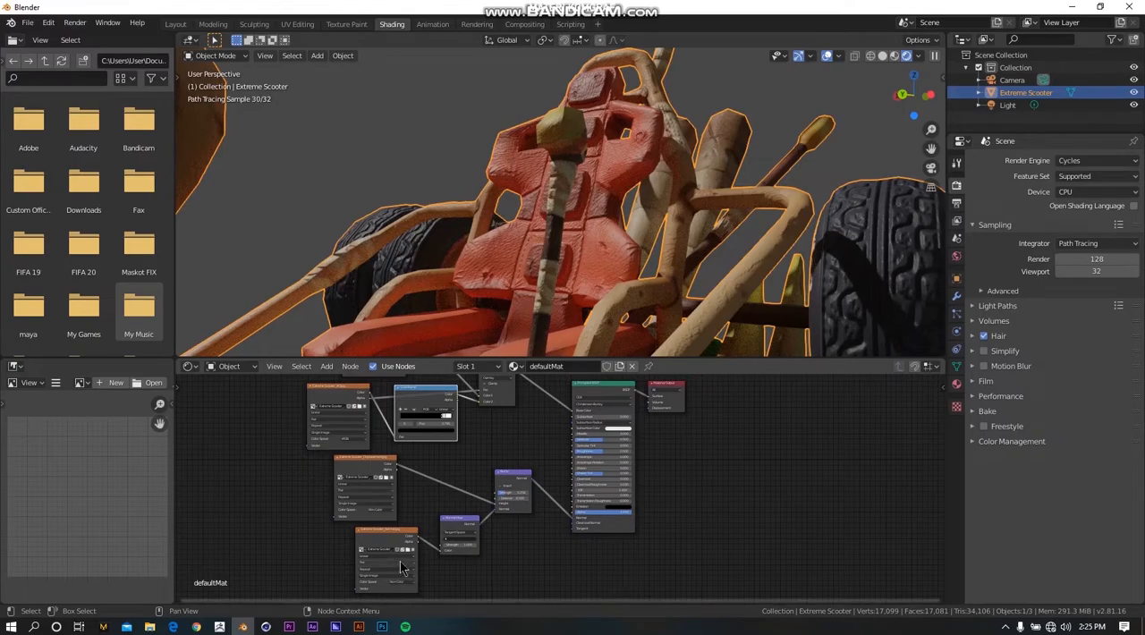
scroll(503, 546, "up", 3)
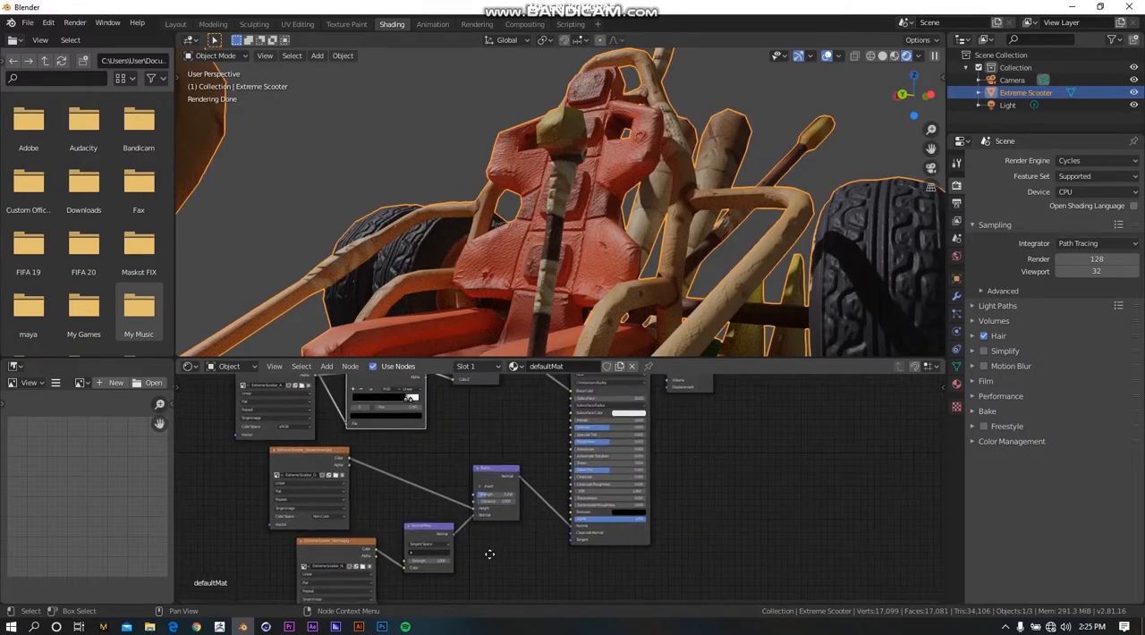
middle_click_drag(495, 545, 470, 567)
scroll(659, 466, "down", 4)
Inspect the textured scooter up close from several angles, including the headlights, tyres and seat.
middle_click_drag(642, 347, 653, 208)
scroll(358, 192, "up", 6)
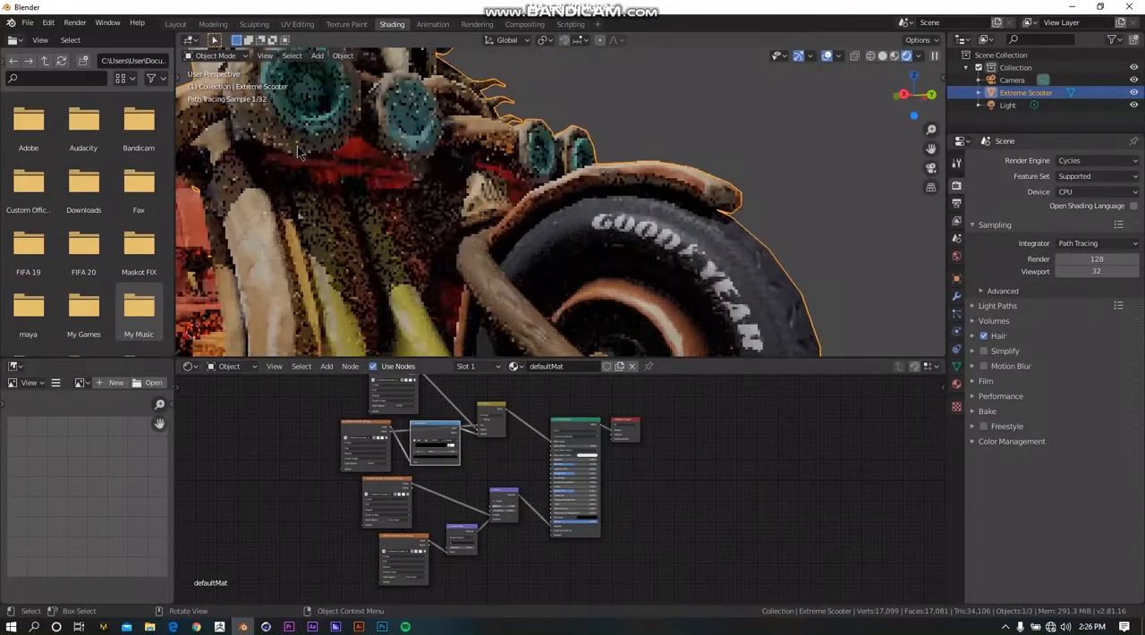
middle_click_drag(387, 181, 763, 229)
scroll(759, 227, "up", 4)
middle_click_drag(421, 192, 290, 47)
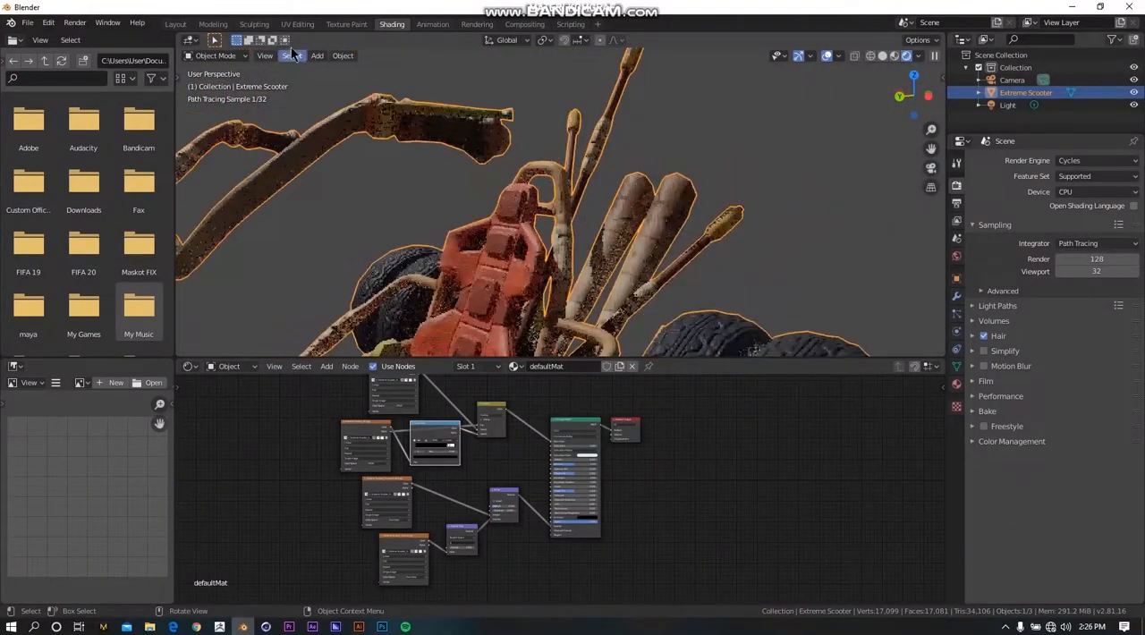
Switch to the Layout workspace and display the whole scooter with Rendered viewport shading.
left_click(175, 25)
scroll(567, 231, "down", 5)
scroll(578, 241, "up", 4)
right_click(652, 160)
left_click(653, 163)
key("z")
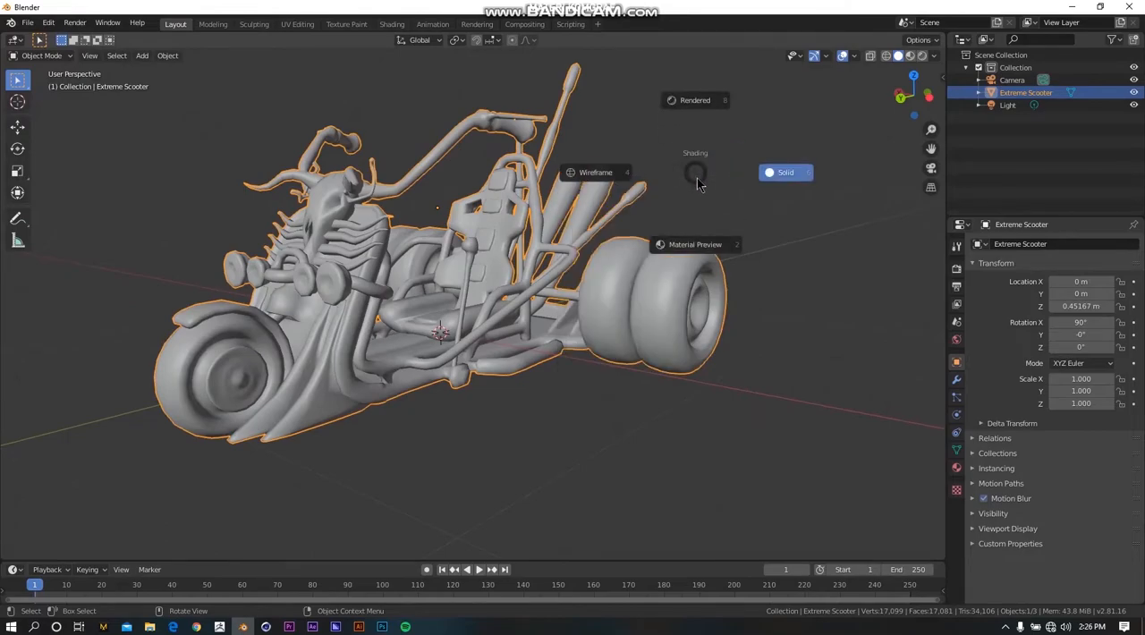
left_click(696, 101)
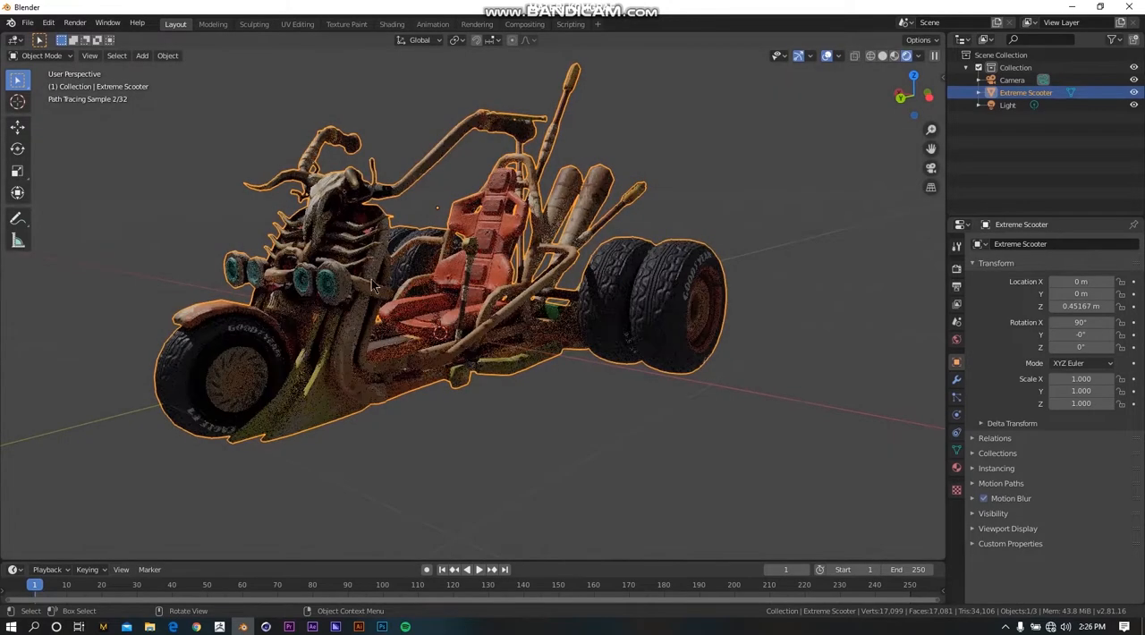
scroll(308, 302, "up", 3)
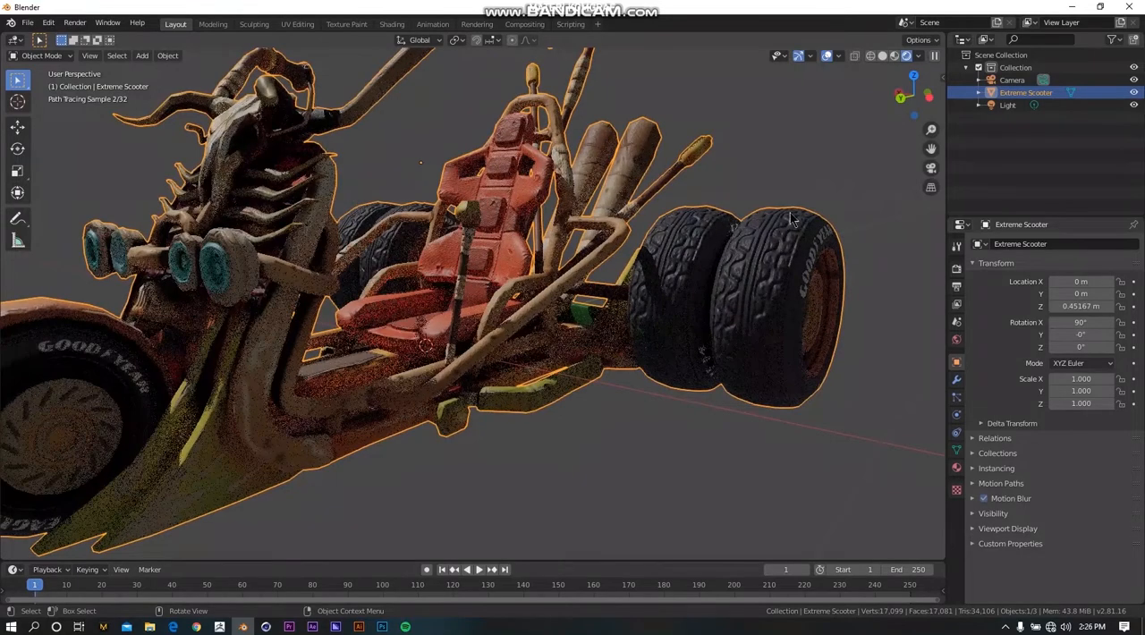
scroll(595, 274, "down", 2)
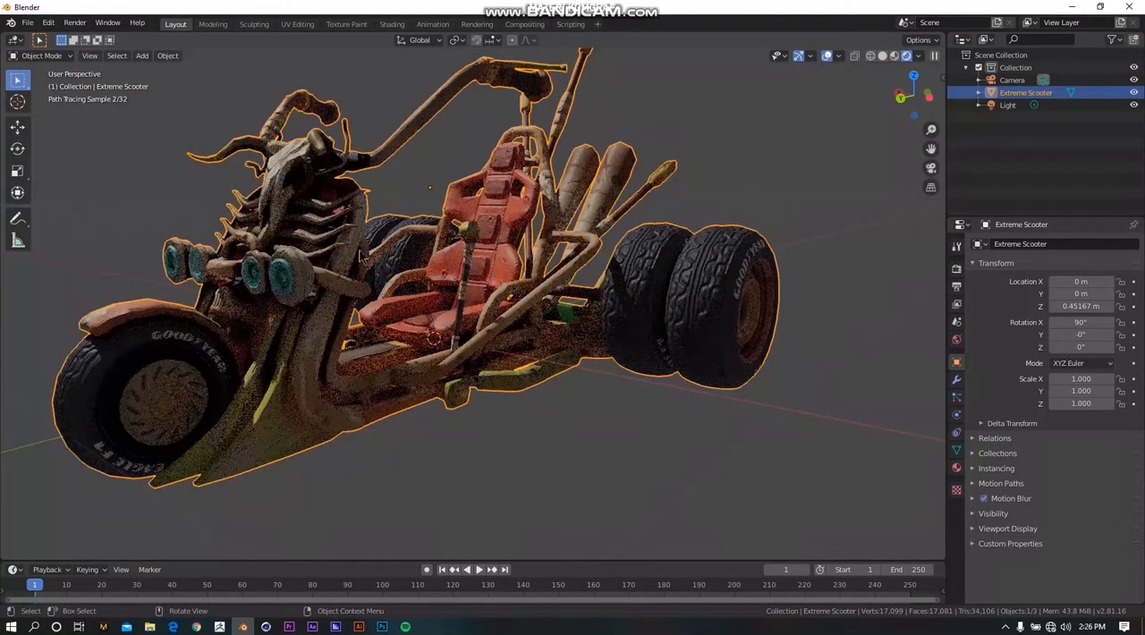
scroll(575, 274, "down", 1)
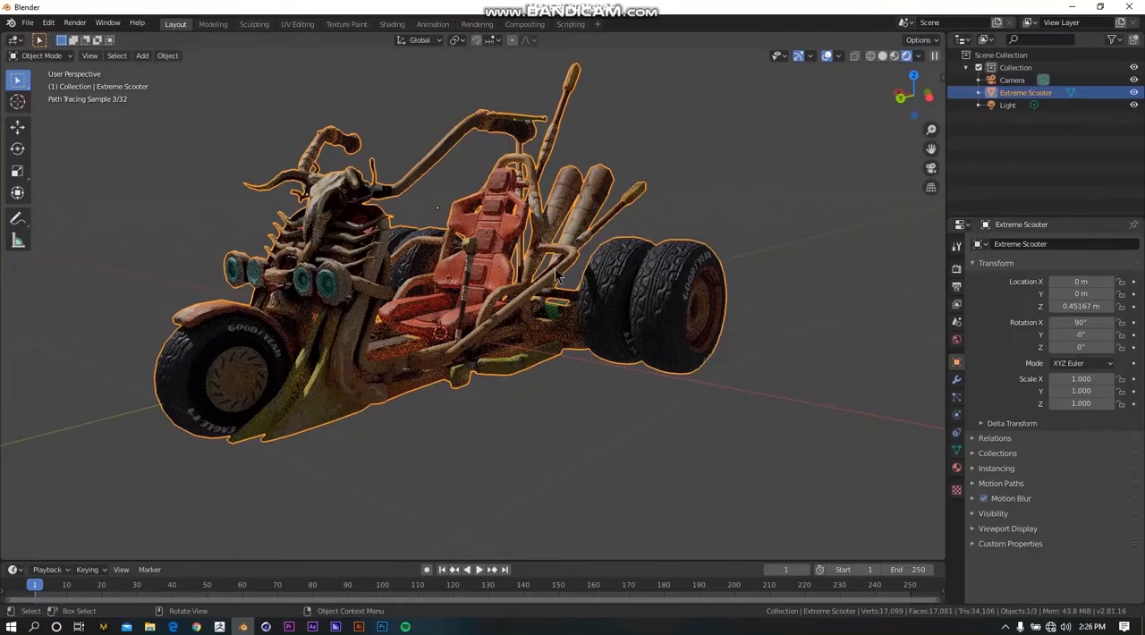